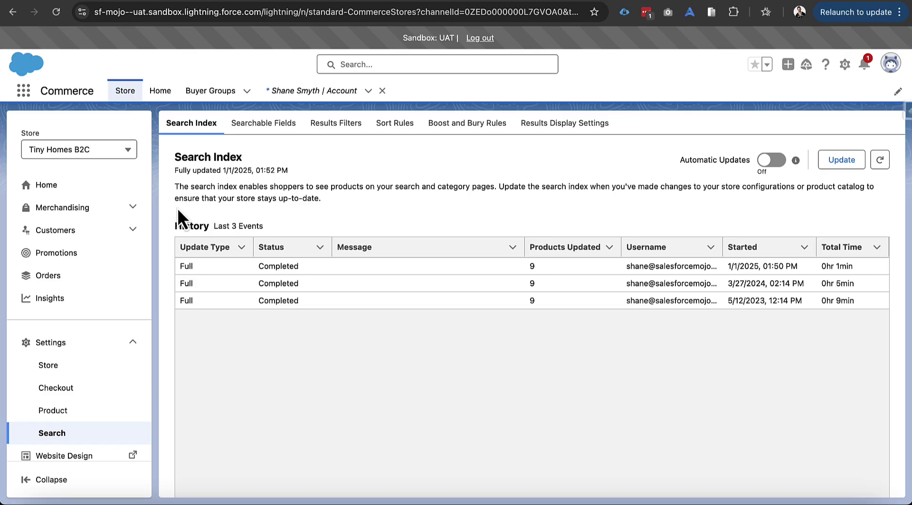
Start a new store of type D2C Store, keeping the default country and language
{"action": "left_click", "coordinate": [125, 150]}
{"action": "left_click", "coordinate": [119, 237]}
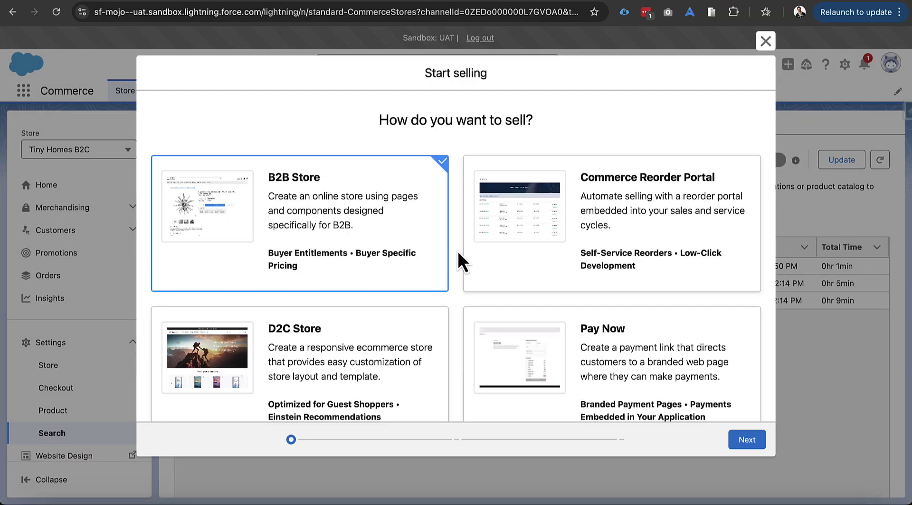
{"action": "scroll", "coordinate": [459, 260], "scroll_direction": "down", "scroll_amount": 1}
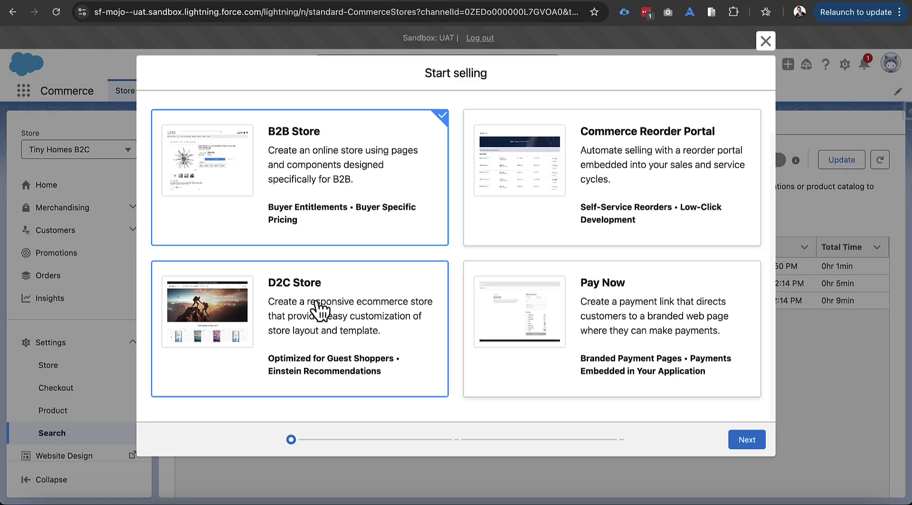
{"action": "left_click", "coordinate": [366, 313]}
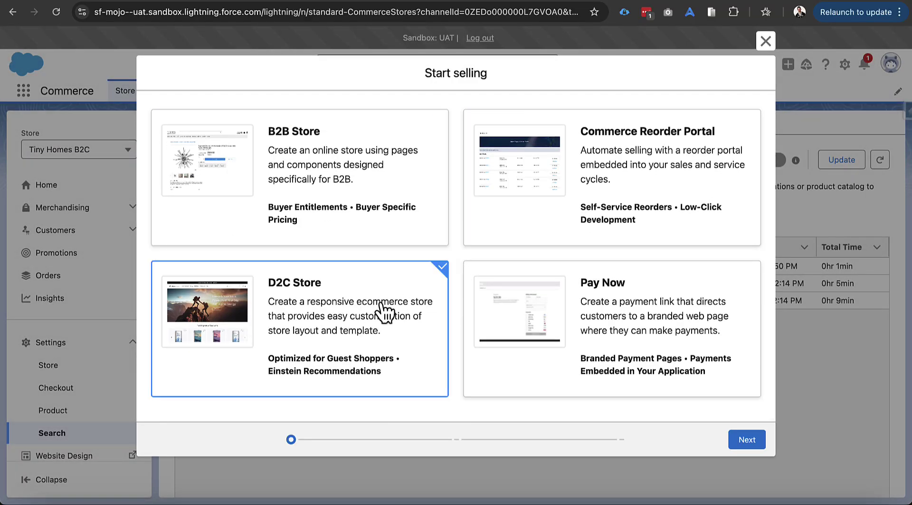
{"action": "left_click", "coordinate": [739, 442]}
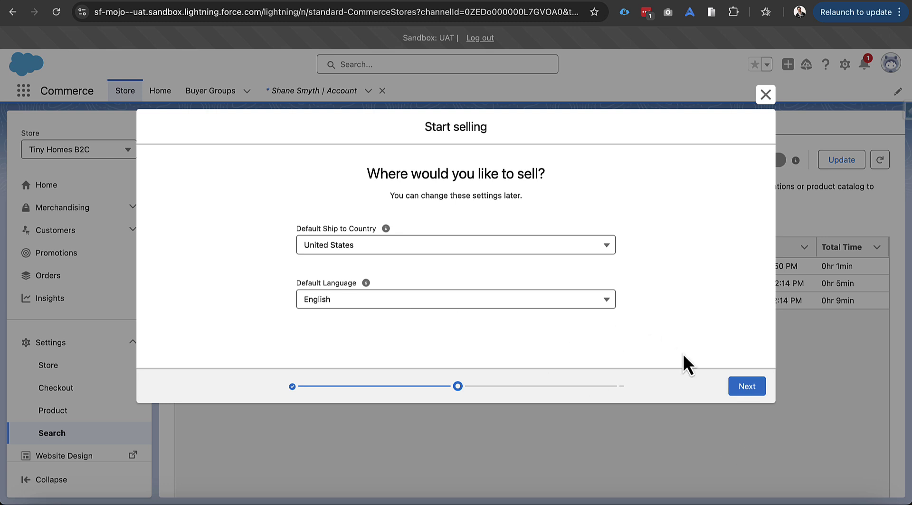
{"action": "left_click", "coordinate": [742, 387]}
Name the store 'Salesforce Mojo D2C' with URL path 'sfd2c' and create it
{"action": "left_click", "coordinate": [383, 243]}
{"action": "type", "text": "Salesforce Mojo D2"}
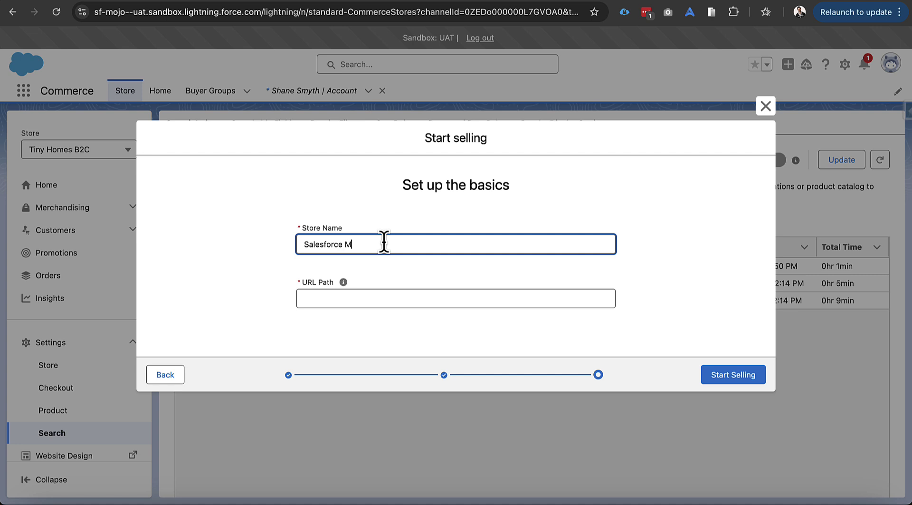
{"action": "type", "text": "C"}
{"action": "left_click", "coordinate": [366, 298]}
{"action": "type", "text": "sfd2c"}
{"action": "left_click", "coordinate": [726, 374]}
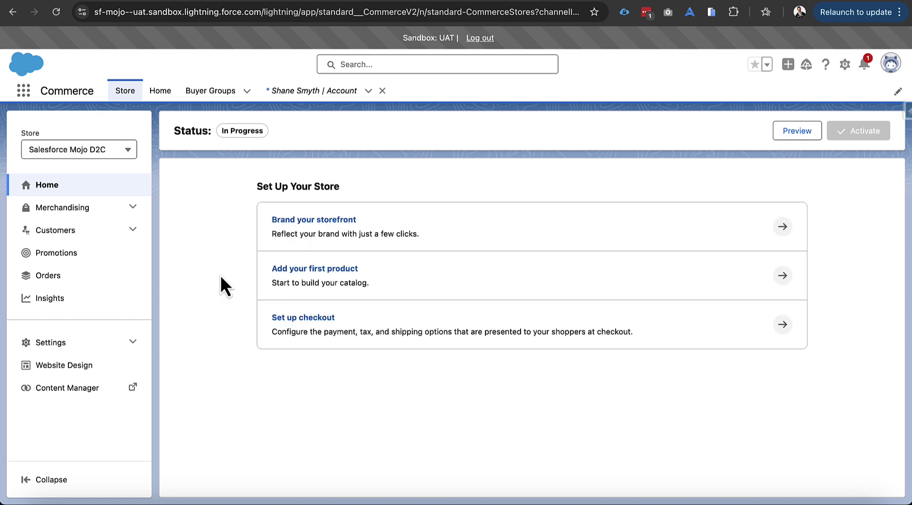
Import the SF MOJO logo and branding from salesforce-mojo.com, dismissing the page error first
{"action": "left_click", "coordinate": [282, 220]}
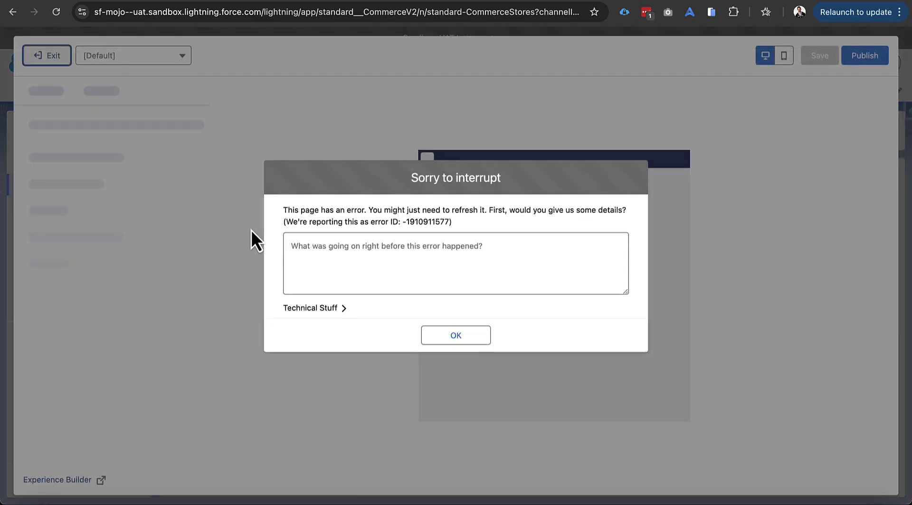
{"action": "left_click", "coordinate": [438, 338]}
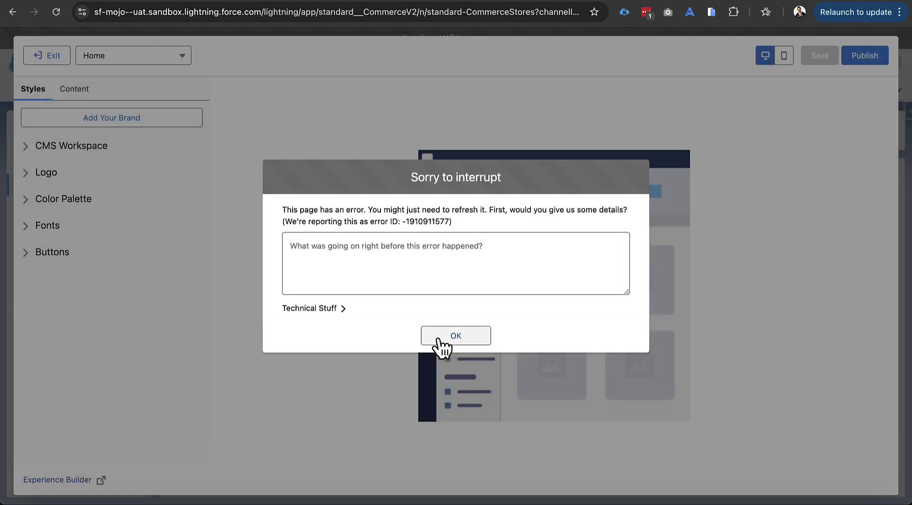
{"action": "left_click", "coordinate": [438, 339]}
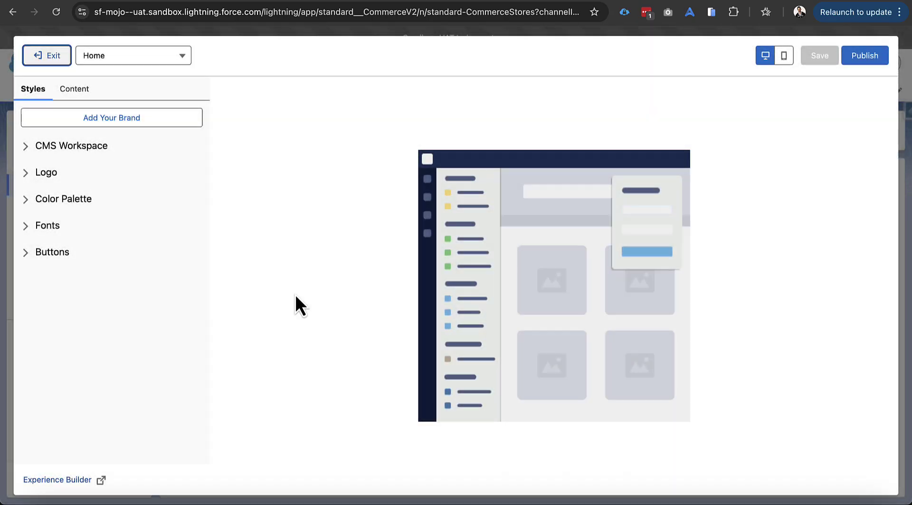
{"action": "left_click", "coordinate": [157, 120]}
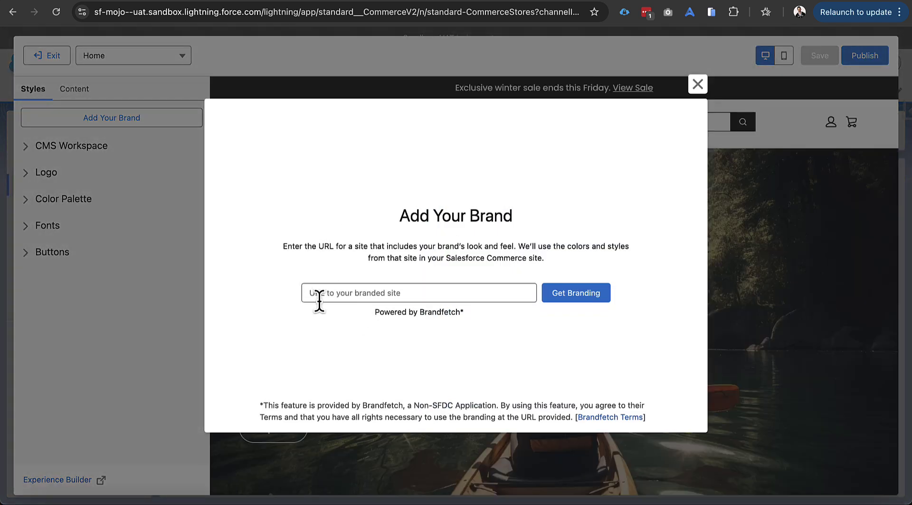
{"action": "type", "text": "https://www.salesforce-mojo.com/"}
{"action": "left_click", "coordinate": [568, 297]}
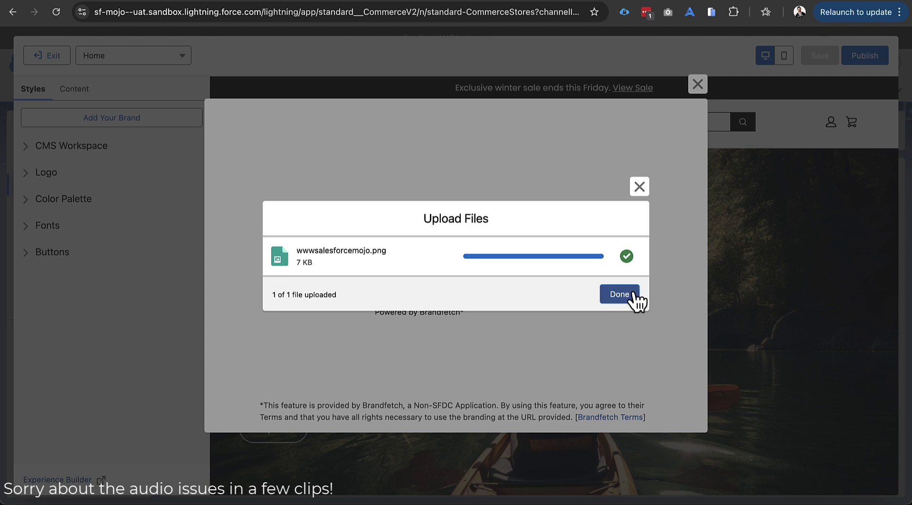
{"action": "left_click", "coordinate": [635, 298]}
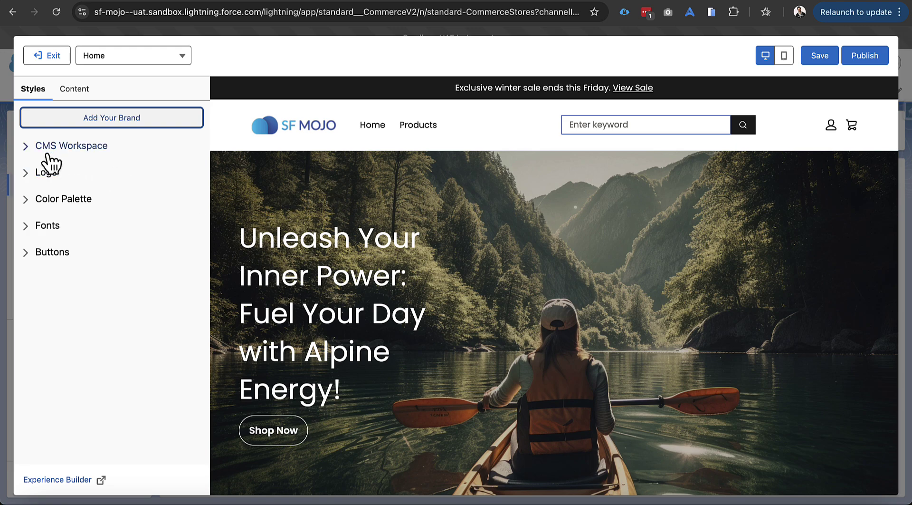
Expand the Color Palette settings showing brand colour #2f60a8
{"action": "scroll", "coordinate": [282, 229], "scroll_direction": "down", "scroll_amount": 5}
{"action": "scroll", "coordinate": [282, 229], "scroll_direction": "up", "scroll_amount": 5}
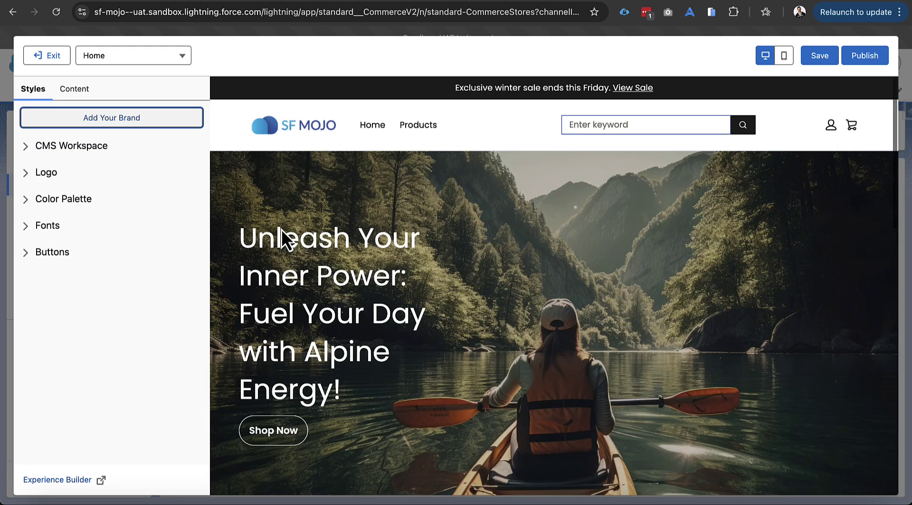
{"action": "left_click", "coordinate": [36, 175]}
{"action": "left_click", "coordinate": [34, 174]}
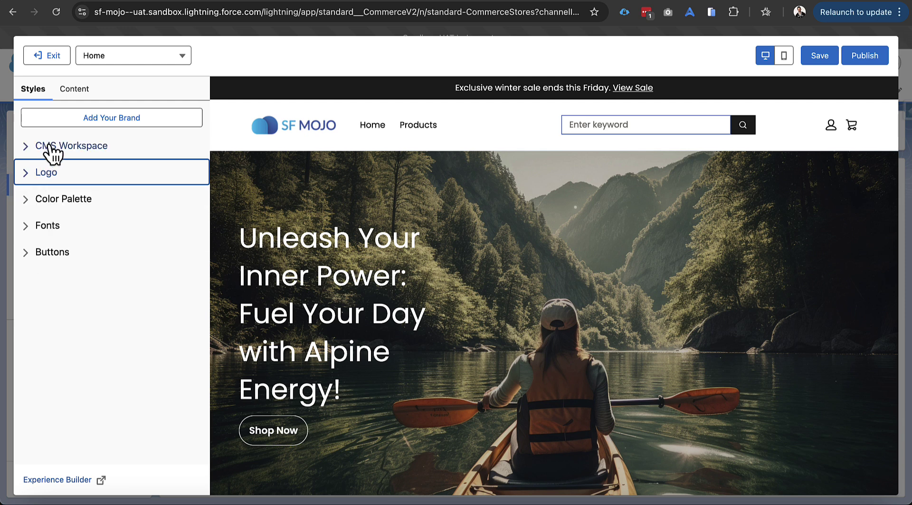
{"action": "left_click", "coordinate": [45, 200]}
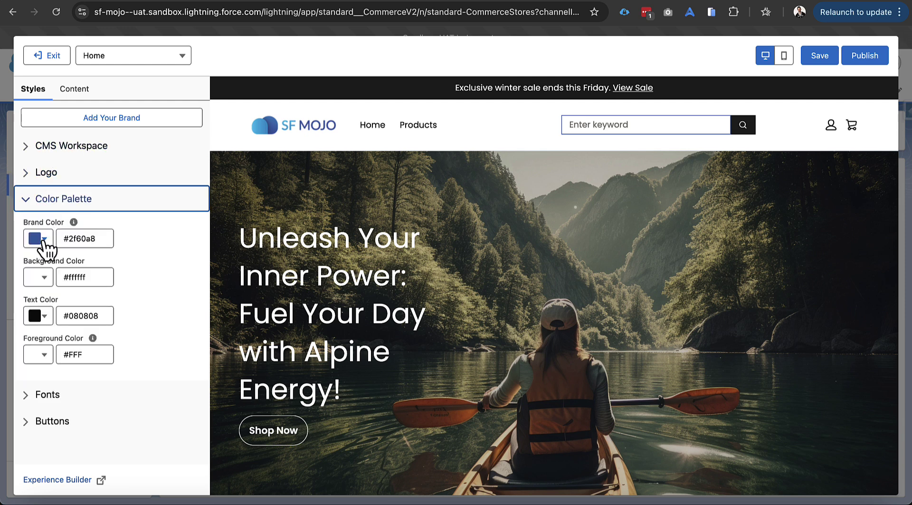
Sample the blue 'Salesforce' heading on salesforce-mojo.com as #4682B4 with ColorPick Eyedropper
{"action": "left_click", "coordinate": [439, 2]}
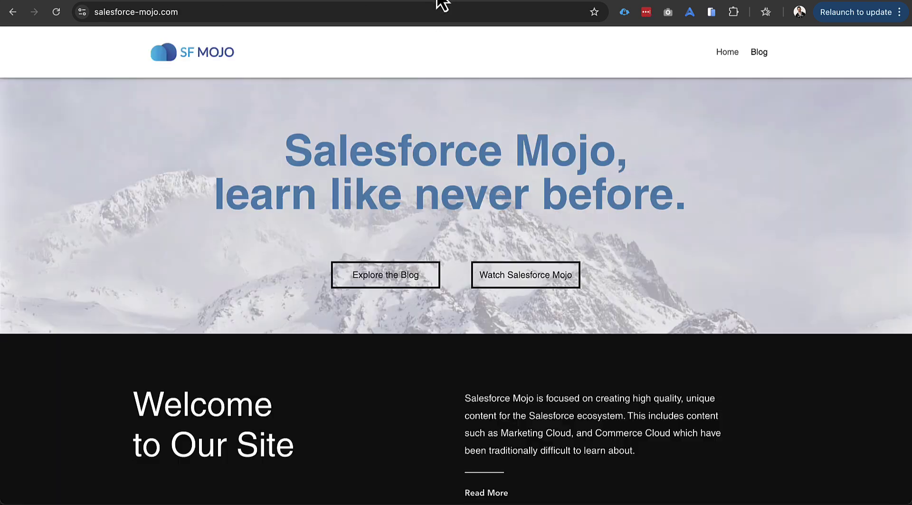
{"action": "right_click", "coordinate": [364, 148]}
{"action": "left_click", "coordinate": [734, 12]}
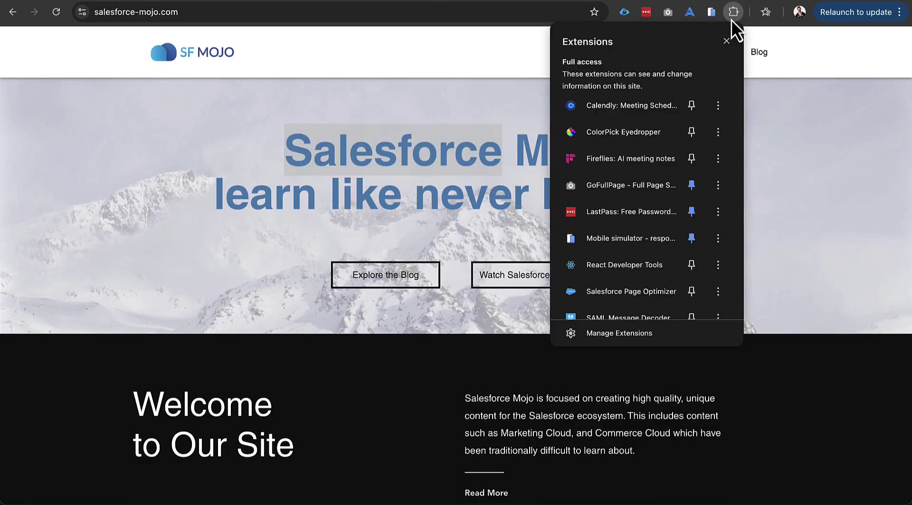
{"action": "left_click", "coordinate": [609, 130]}
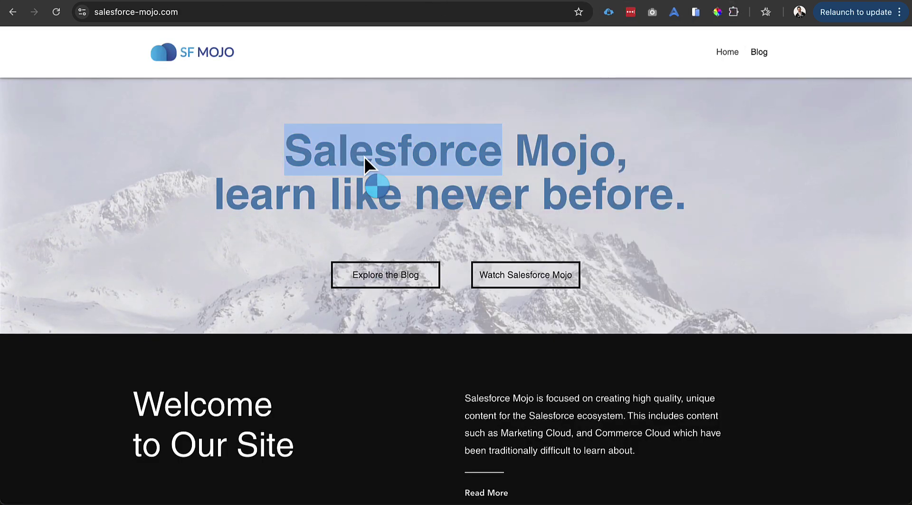
{"action": "left_click", "coordinate": [545, 153]}
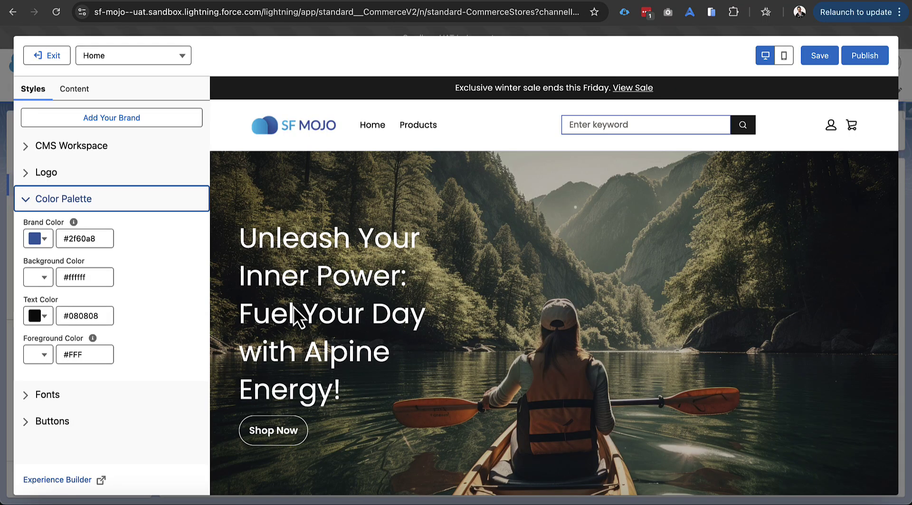
Replace brand colour #2f60a8 with #4682B4, then collapse the Color Palette
{"action": "double_click", "coordinate": [81, 238]}
{"action": "type", "text": "4682B4"}
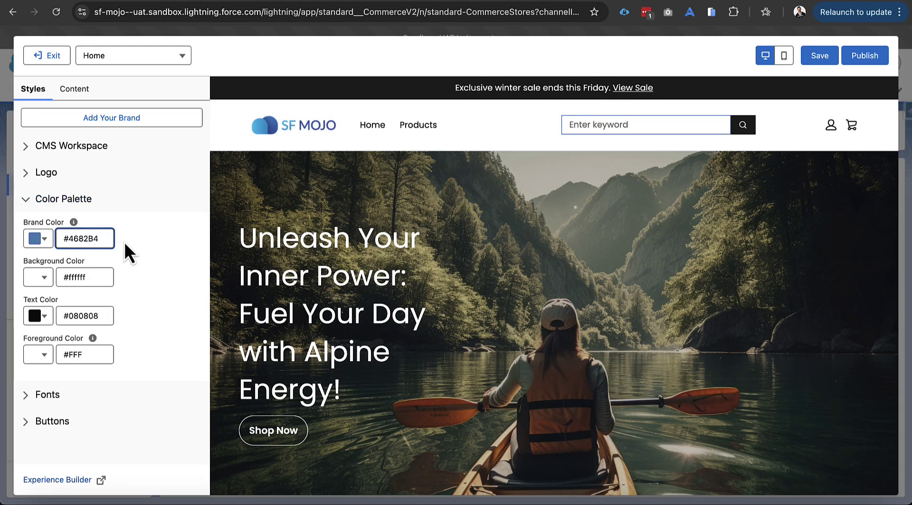
{"action": "left_click", "coordinate": [128, 244]}
{"action": "scroll", "coordinate": [253, 287], "scroll_direction": "down", "scroll_amount": 10}
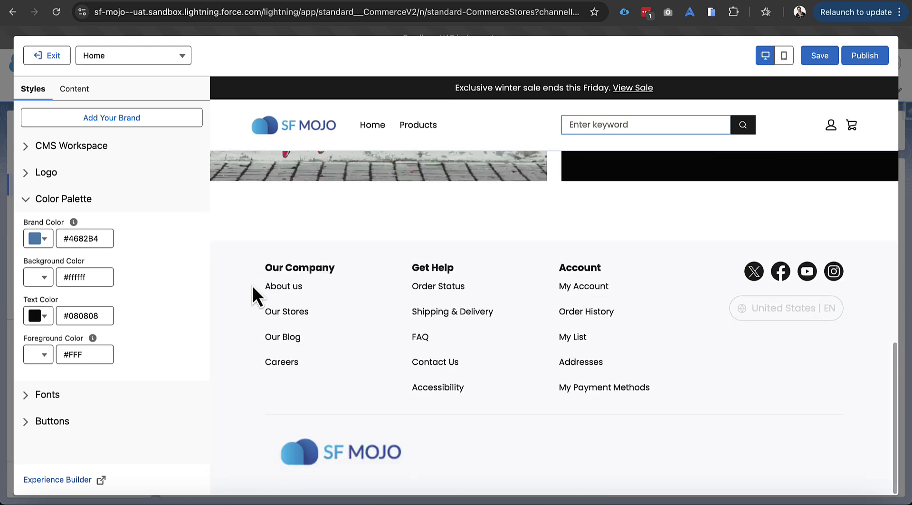
{"action": "scroll", "coordinate": [253, 285], "scroll_direction": "up", "scroll_amount": 10}
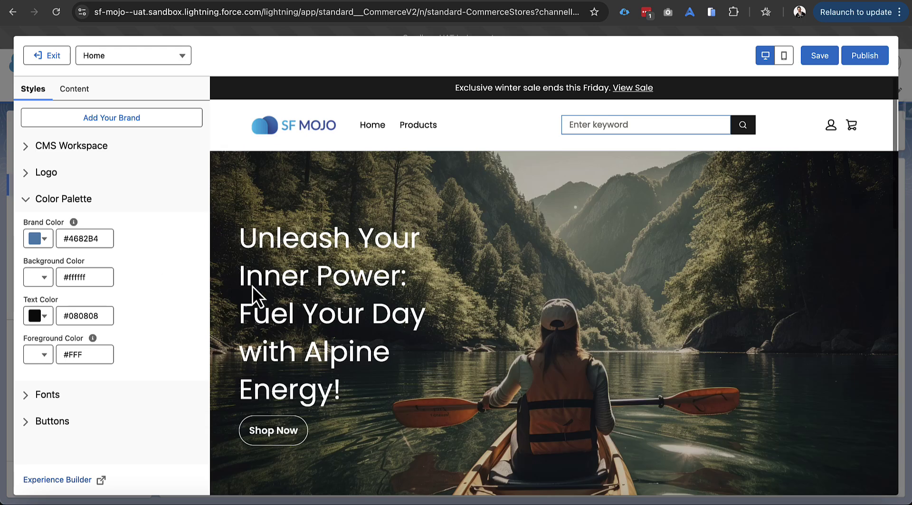
{"action": "left_click", "coordinate": [45, 199]}
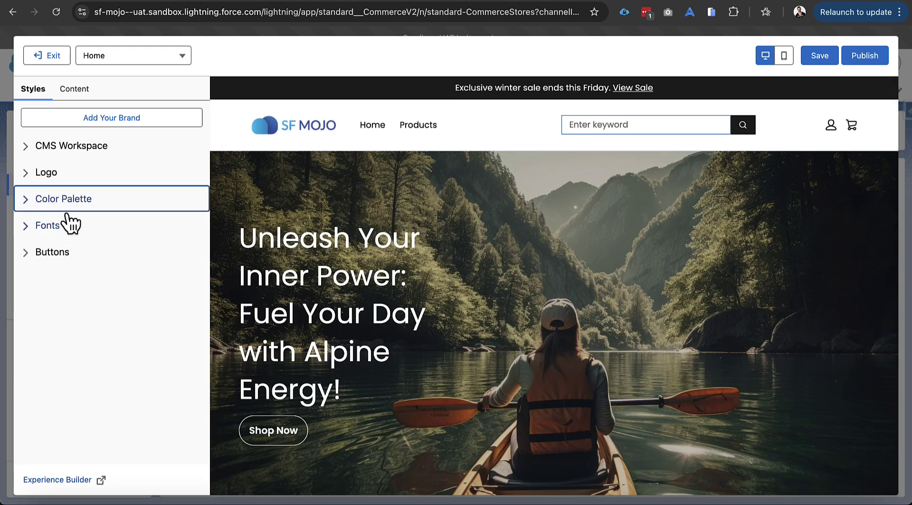
Change the first banner's button label from Shop Now to 'View Products'
{"action": "left_click", "coordinate": [80, 98]}
{"action": "left_click", "coordinate": [78, 127]}
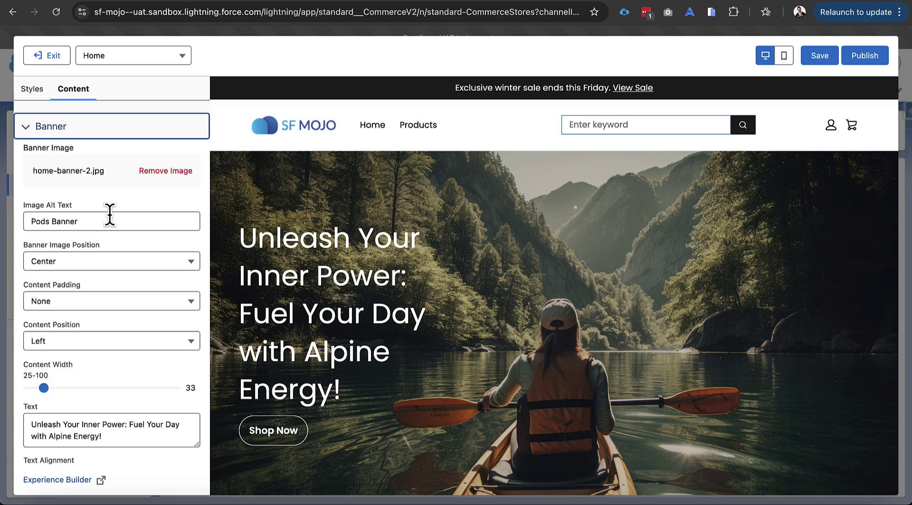
{"action": "scroll", "coordinate": [312, 294], "scroll_direction": "down", "scroll_amount": 1}
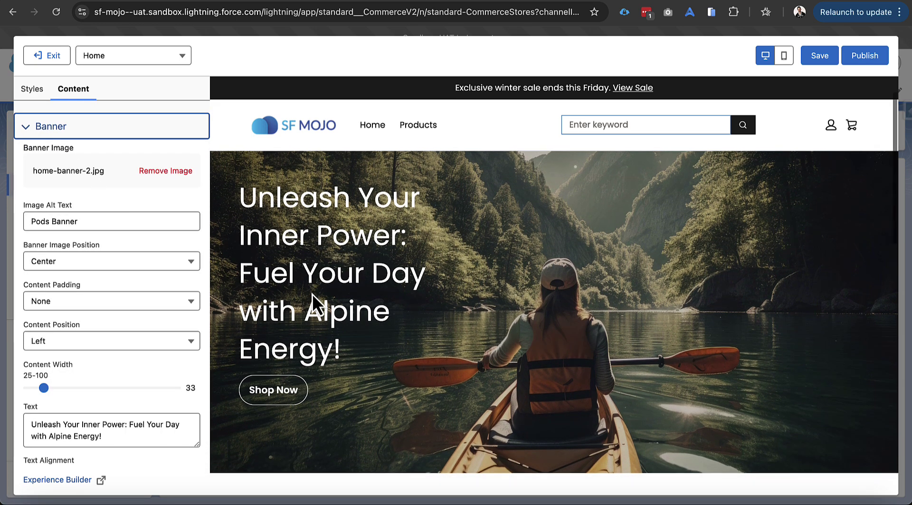
{"action": "scroll", "coordinate": [312, 294], "scroll_direction": "up", "scroll_amount": 1}
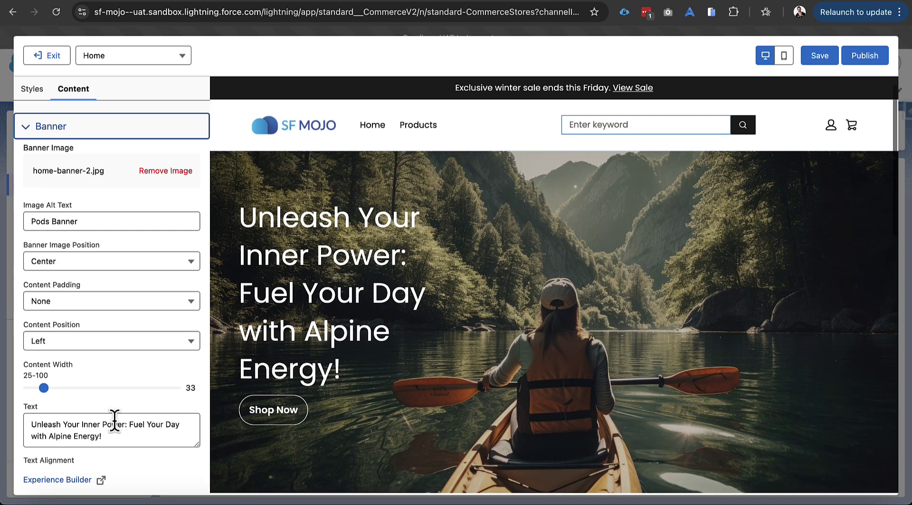
{"action": "scroll", "coordinate": [101, 318], "scroll_direction": "down", "scroll_amount": 1}
{"action": "scroll", "coordinate": [102, 319], "scroll_direction": "down", "scroll_amount": 4}
{"action": "triple_click", "coordinate": [88, 332]}
{"action": "type", "text": "View Produc"}
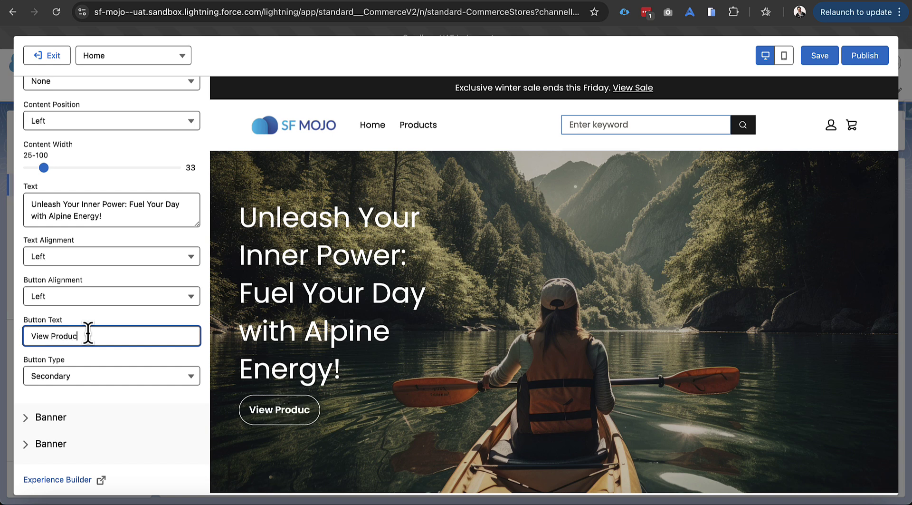
{"action": "type", "text": "ts"}
Set the banner headline to 'Purchase Great Content!' and collapse the banner settings
{"action": "scroll", "coordinate": [88, 333], "scroll_direction": "up", "scroll_amount": 2}
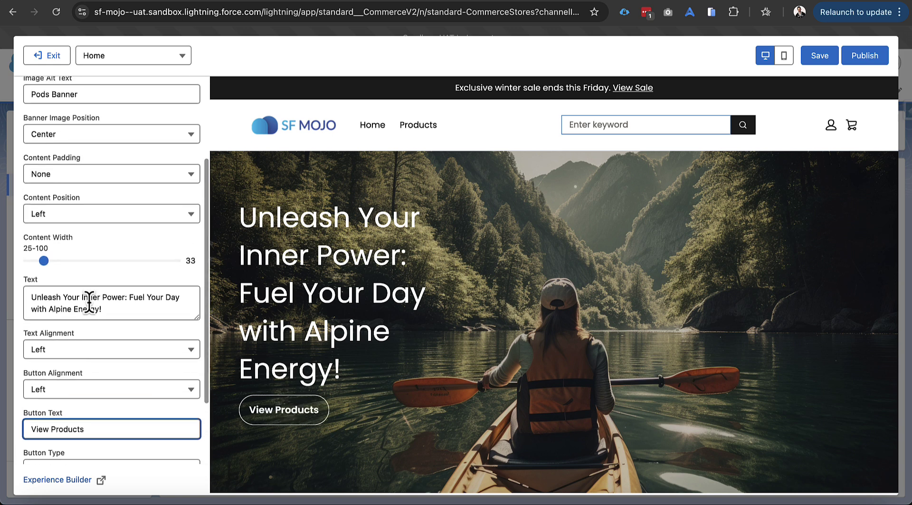
{"action": "triple_click", "coordinate": [88, 302]}
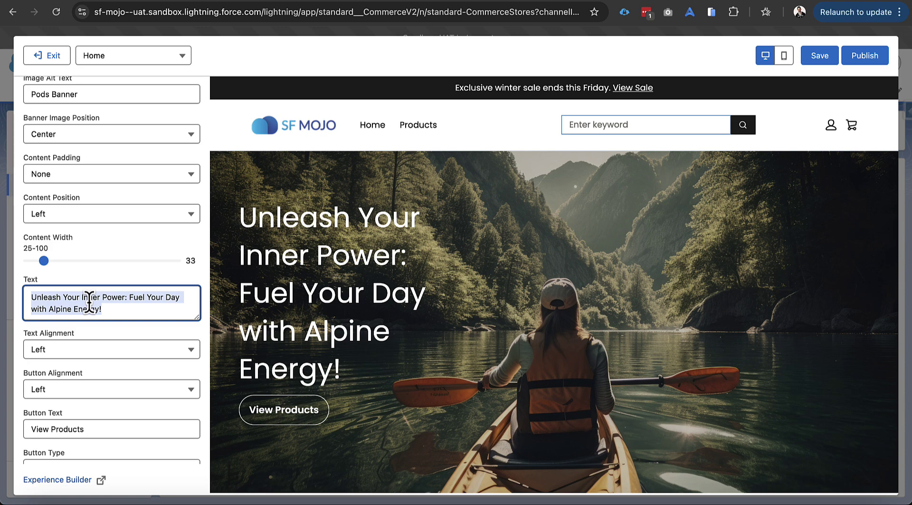
{"action": "type", "text": "Purchase "}
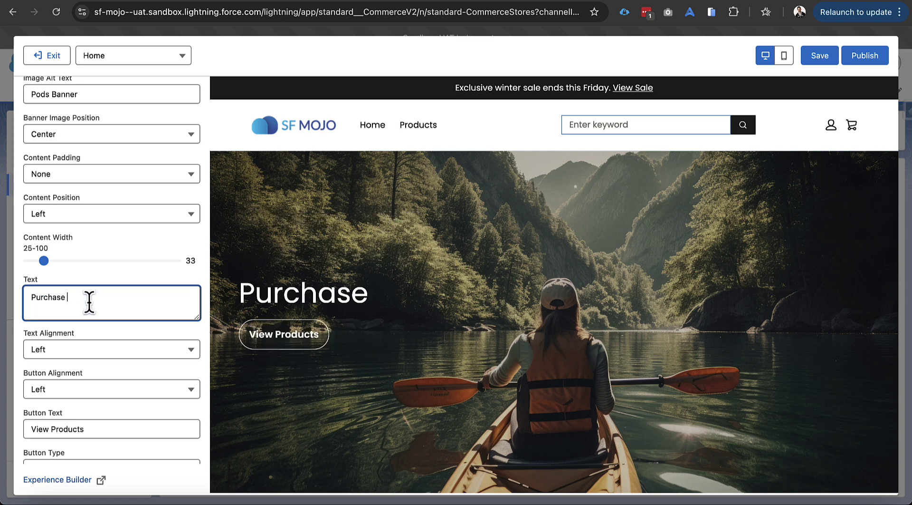
{"action": "type", "text": "Great Content"}
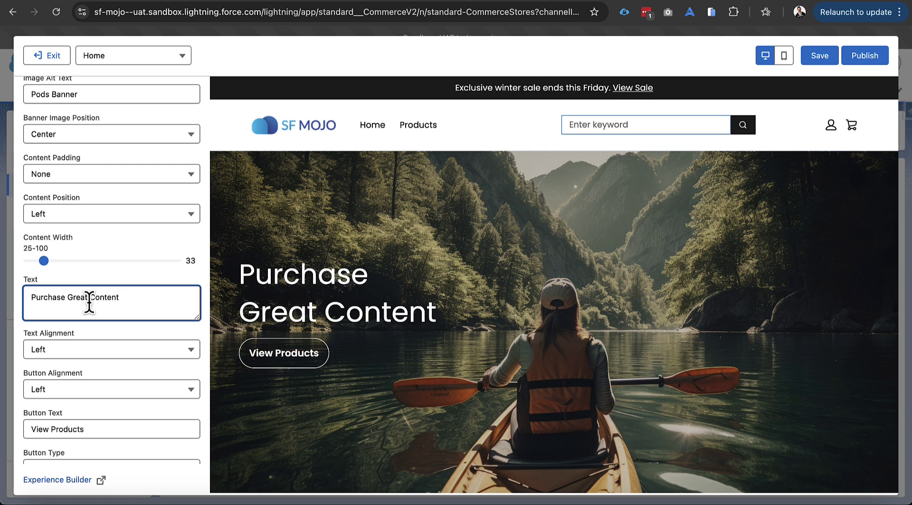
{"action": "type", "text": "!"}
{"action": "left_click", "coordinate": [128, 325]}
{"action": "scroll", "coordinate": [127, 325], "scroll_direction": "up", "scroll_amount": 4}
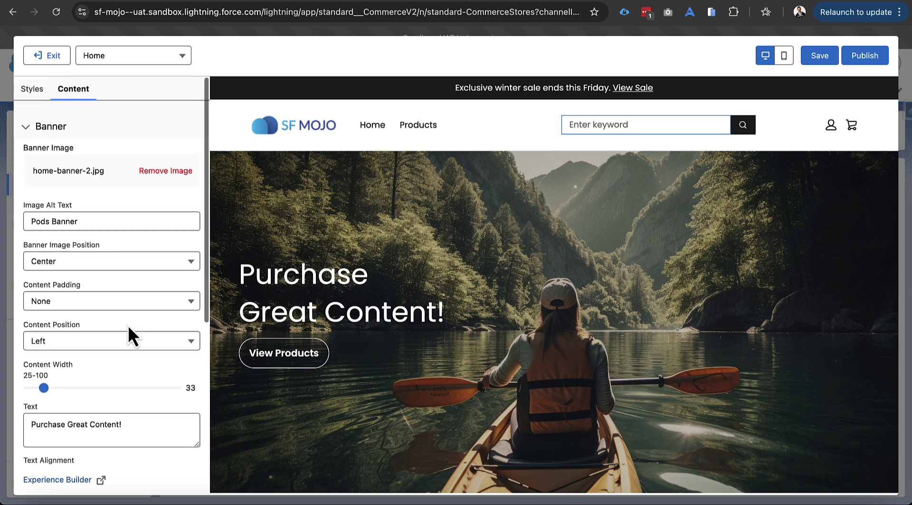
{"action": "scroll", "coordinate": [128, 325], "scroll_direction": "down", "scroll_amount": 3}
{"action": "scroll", "coordinate": [128, 325], "scroll_direction": "up", "scroll_amount": 2}
{"action": "scroll", "coordinate": [127, 342], "scroll_direction": "up", "scroll_amount": 2}
{"action": "left_click", "coordinate": [36, 127]}
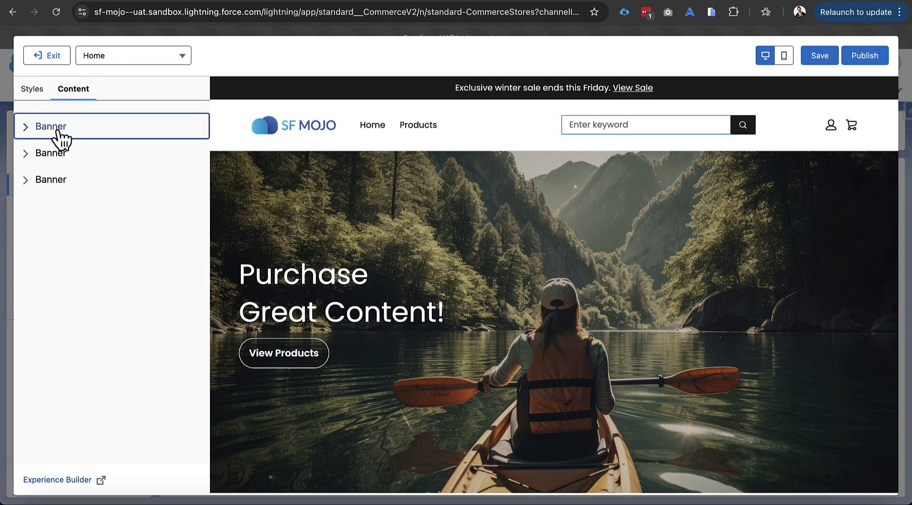
{"action": "left_click", "coordinate": [57, 133]}
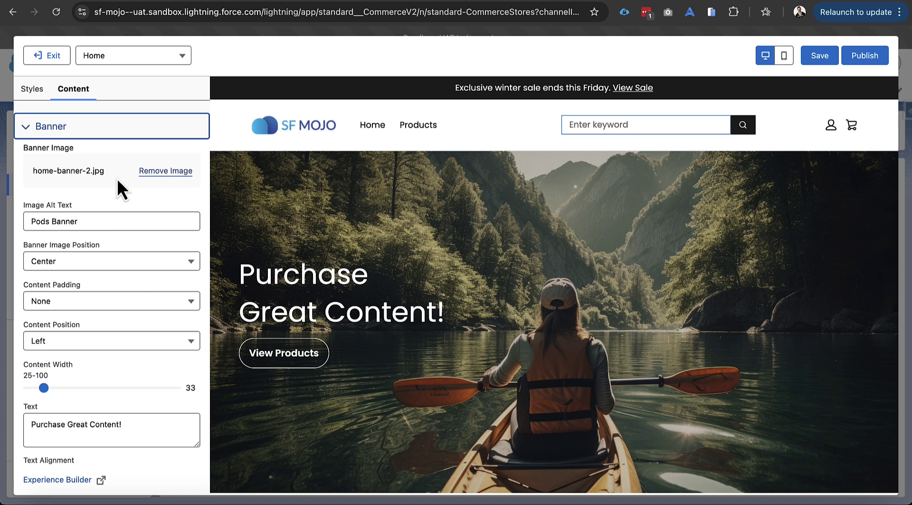
{"action": "left_click", "coordinate": [57, 129]}
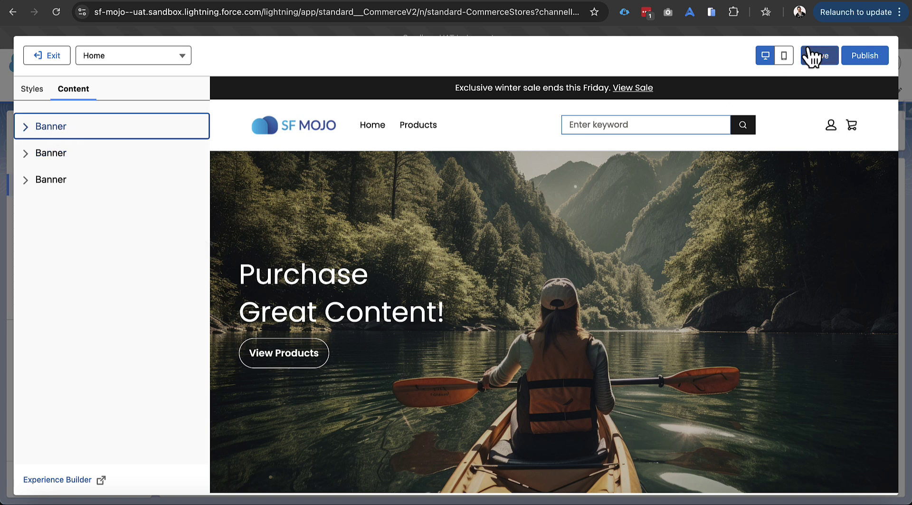
Publish the site, exit the builder, and go to Merchandising > Products
{"action": "left_click", "coordinate": [870, 61]}
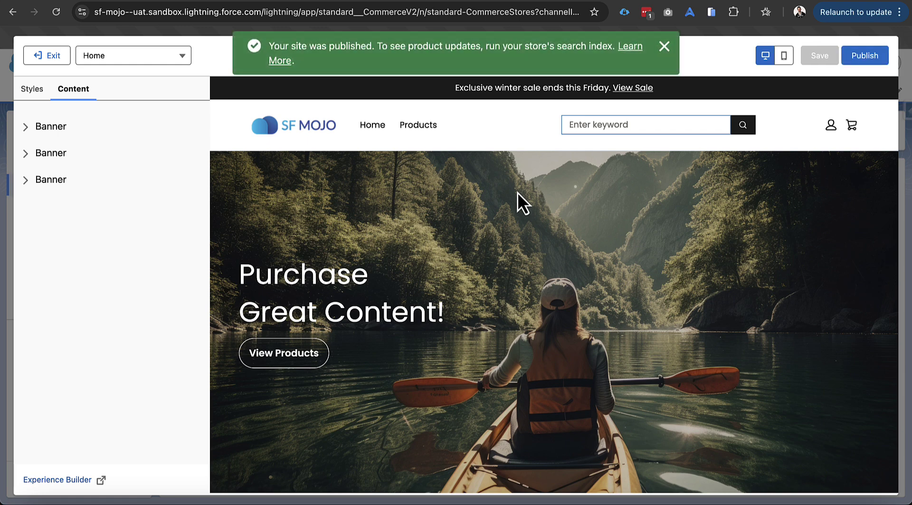
{"action": "left_click", "coordinate": [665, 48]}
{"action": "left_click", "coordinate": [53, 57]}
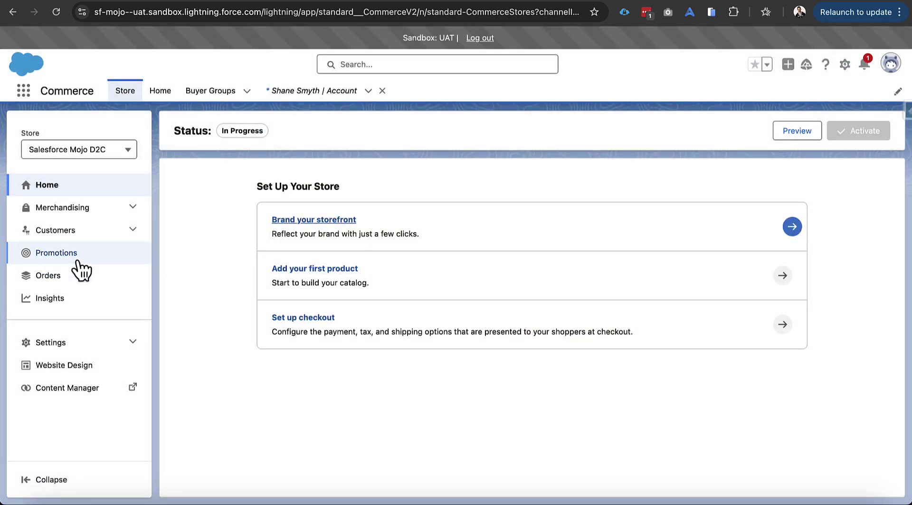
{"action": "left_click", "coordinate": [93, 209]}
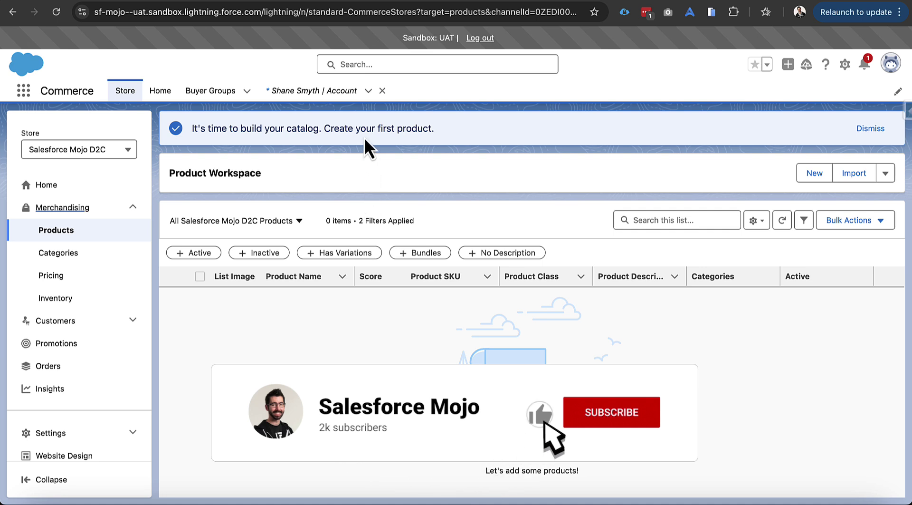
Create a new active product 'Live B2b Training' with SKU B2B-LIVE priced 500
{"action": "left_click", "coordinate": [816, 174]}
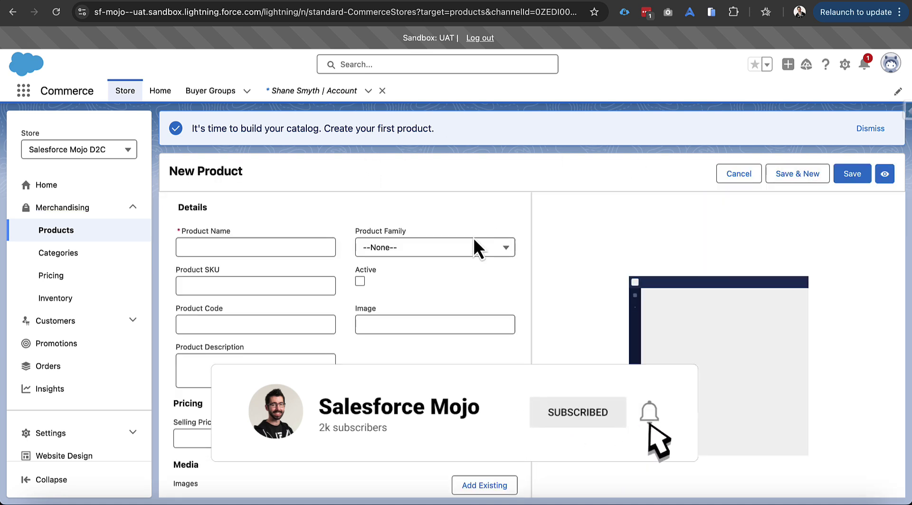
{"action": "left_click", "coordinate": [284, 247]}
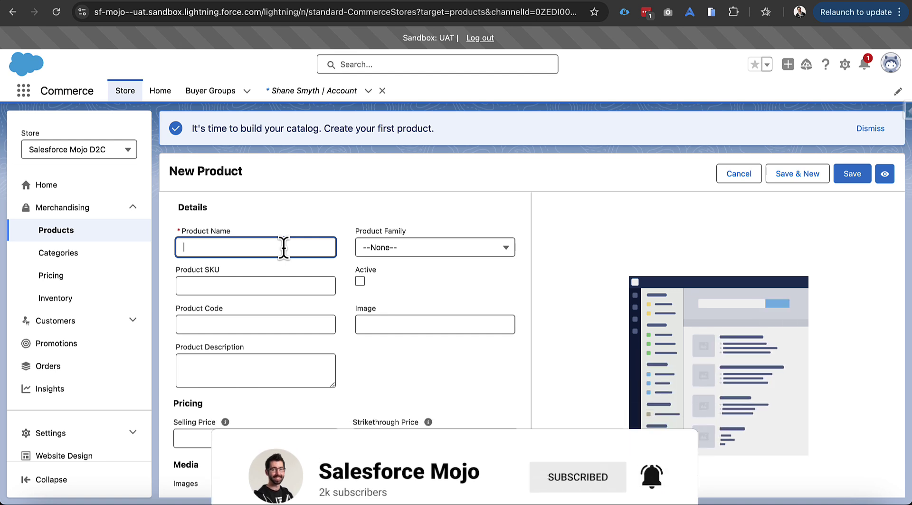
{"action": "type", "text": "L"}
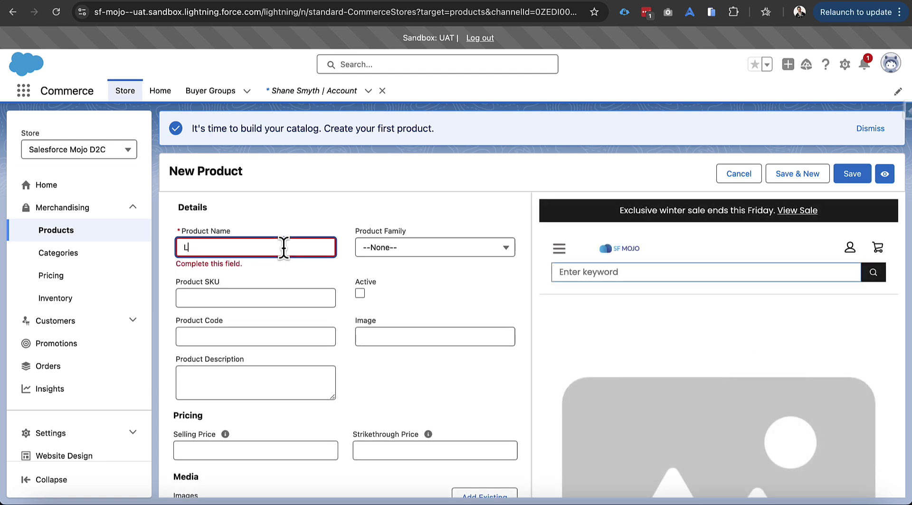
{"action": "type", "text": "ive B2b Training"}
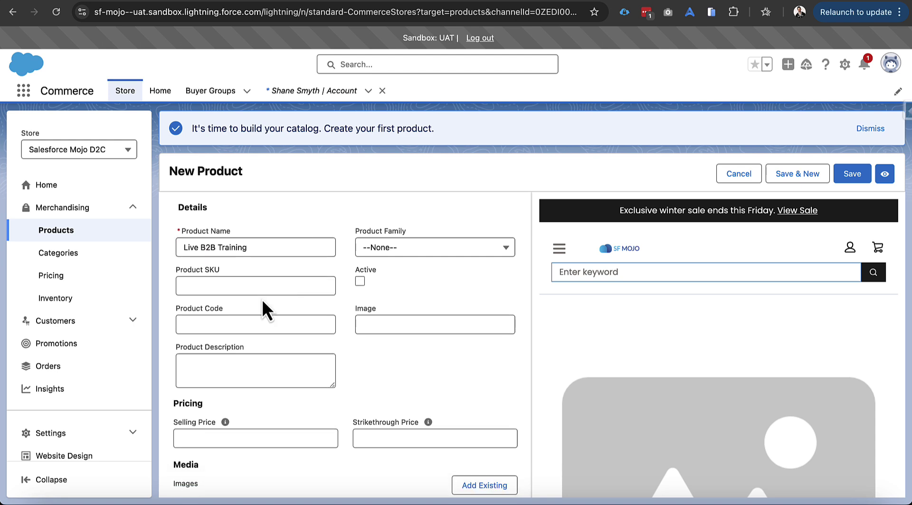
{"action": "left_click", "coordinate": [261, 286]}
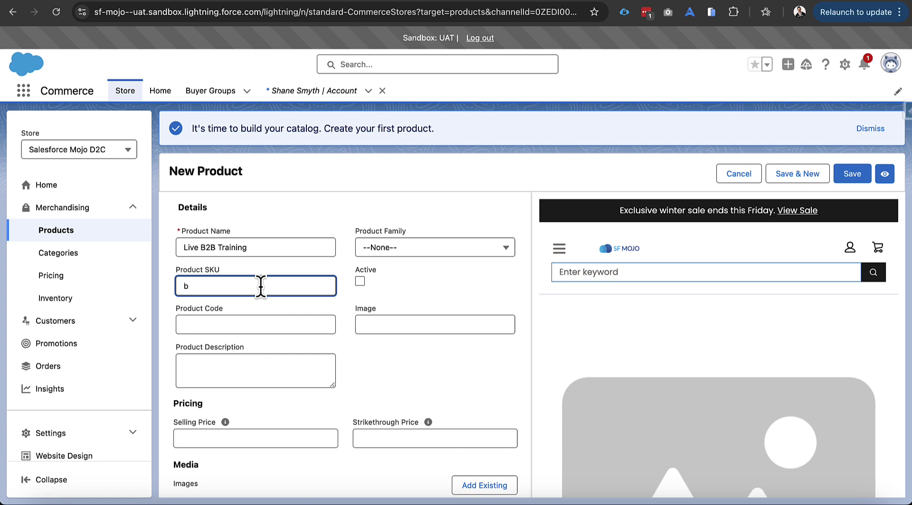
{"action": "type", "text": "B2B-LIVE"}
{"action": "left_click", "coordinate": [360, 281]}
{"action": "scroll", "coordinate": [335, 311], "scroll_direction": "down", "scroll_amount": 2}
{"action": "scroll", "coordinate": [339, 319], "scroll_direction": "down", "scroll_amount": 1}
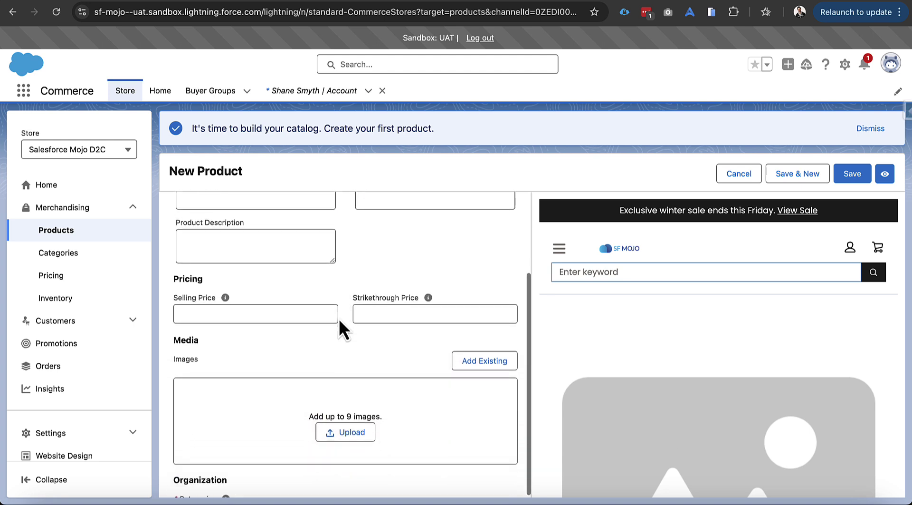
{"action": "left_click", "coordinate": [300, 313]}
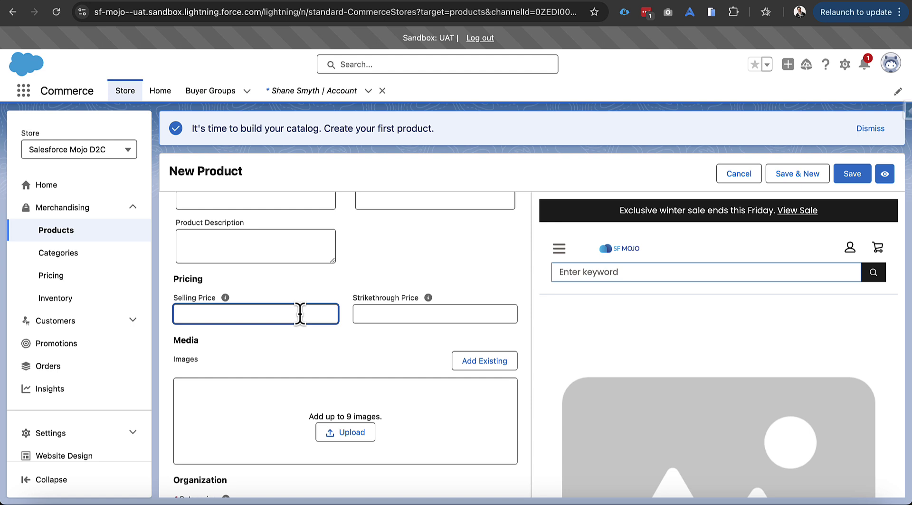
{"action": "type", "text": "500"}
{"action": "left_click", "coordinate": [346, 344]}
Assign the product to the Products category and add a live-training description about B2B Commerce Cloud
{"action": "scroll", "coordinate": [347, 343], "scroll_direction": "down", "scroll_amount": 1}
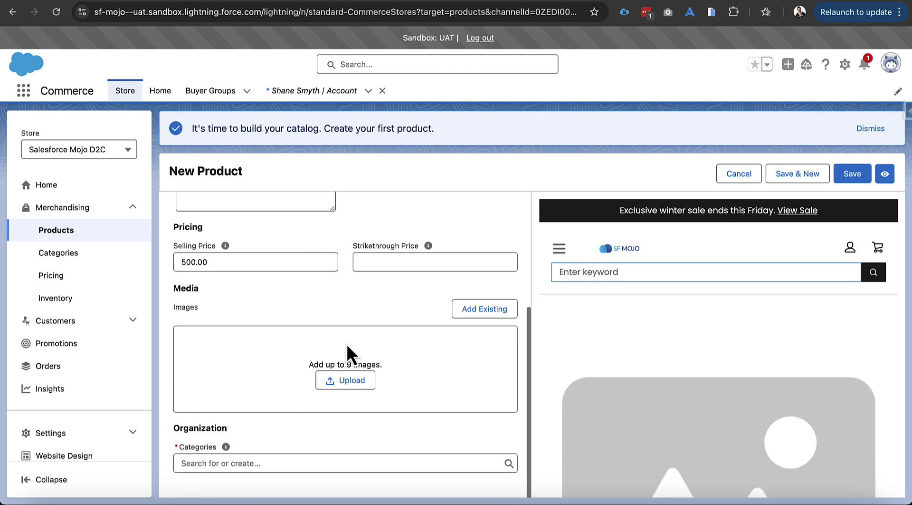
{"action": "scroll", "coordinate": [346, 343], "scroll_direction": "down", "scroll_amount": 1}
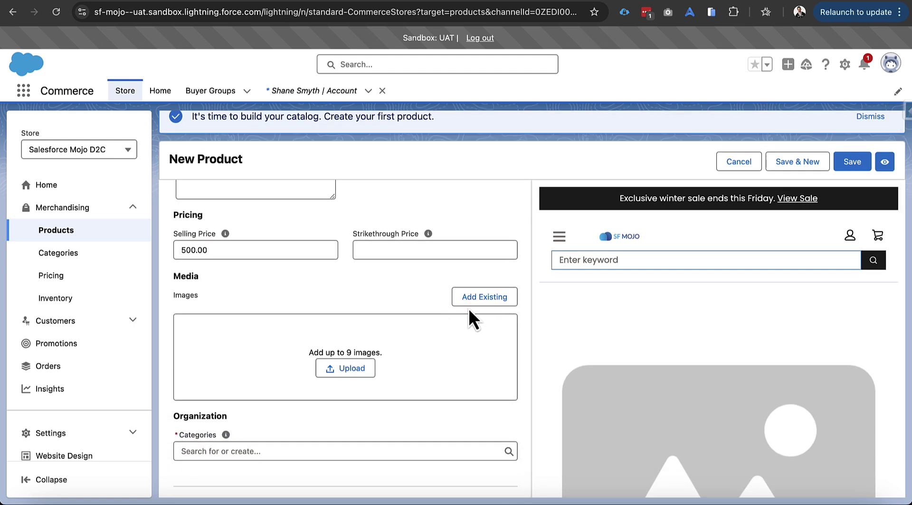
{"action": "scroll", "coordinate": [459, 319], "scroll_direction": "down", "scroll_amount": 1}
{"action": "left_click", "coordinate": [331, 418]}
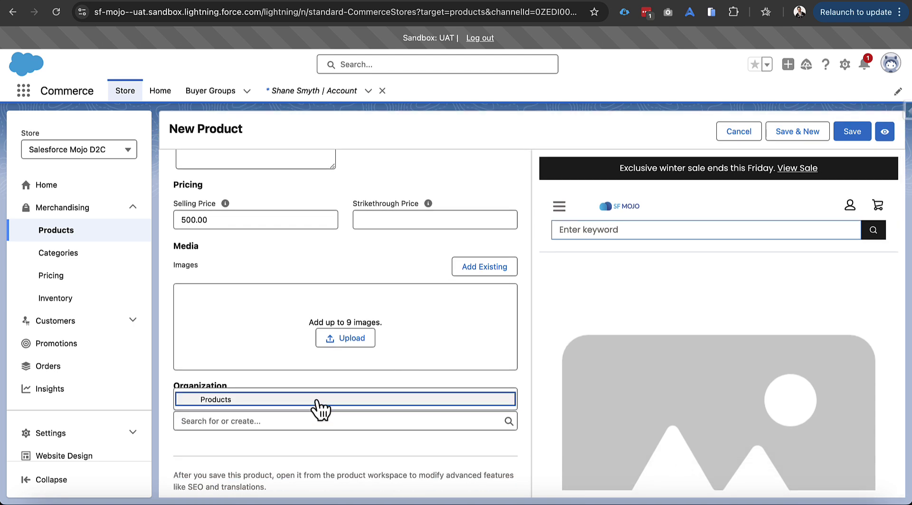
{"action": "left_click", "coordinate": [319, 400]}
{"action": "scroll", "coordinate": [352, 432], "scroll_direction": "down", "scroll_amount": 1}
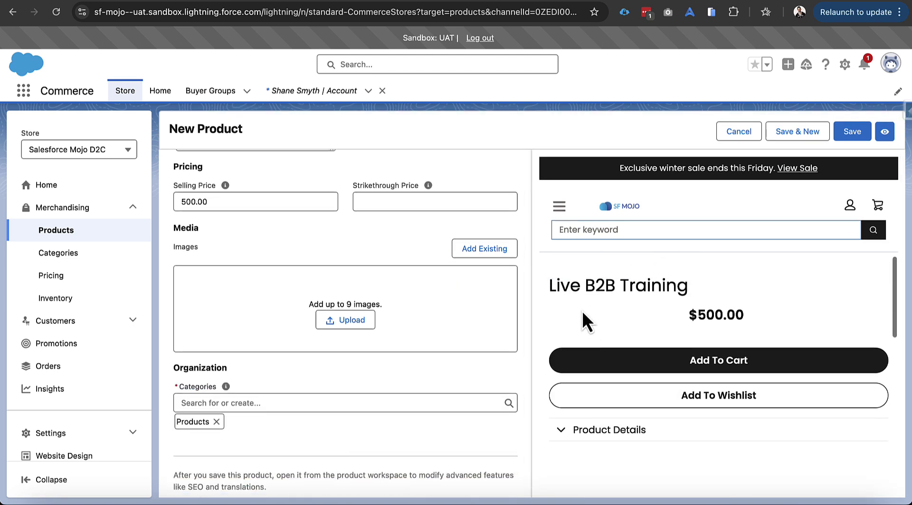
{"action": "scroll", "coordinate": [419, 362], "scroll_direction": "up", "scroll_amount": 5}
{"action": "left_click", "coordinate": [279, 328]}
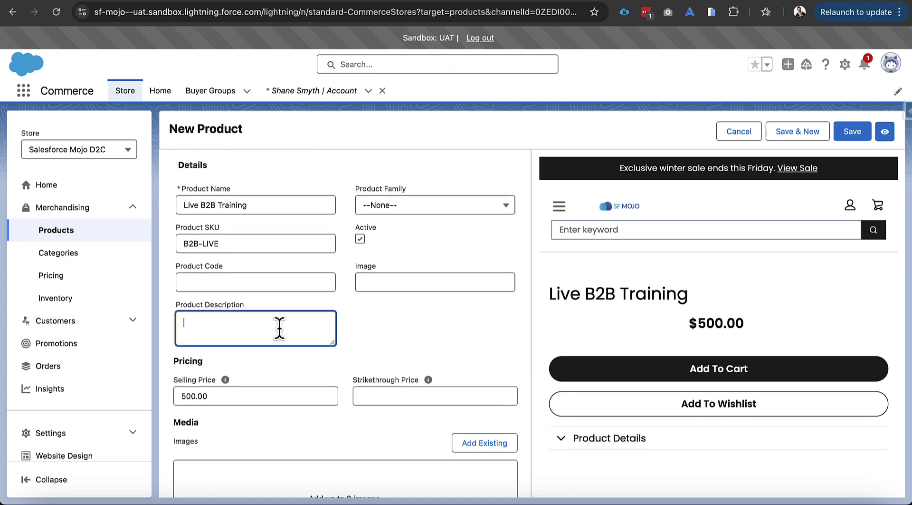
{"action": "type", "text": "Join this live training session a"}
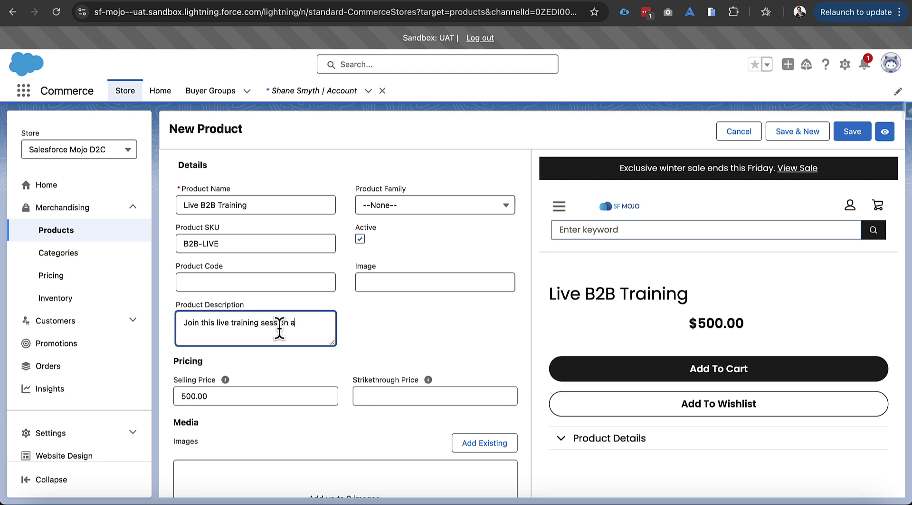
{"action": "type", "text": "bout salesforce b2b commerce cloud."}
{"action": "left_click", "coordinate": [371, 330]}
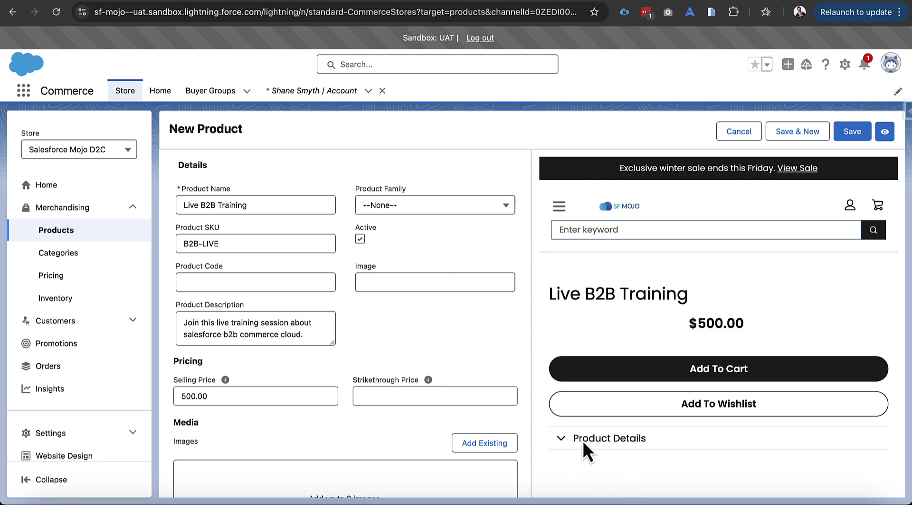
{"action": "scroll", "coordinate": [583, 427], "scroll_direction": "down", "scroll_amount": 3}
{"action": "scroll", "coordinate": [584, 372], "scroll_direction": "up", "scroll_amount": 3}
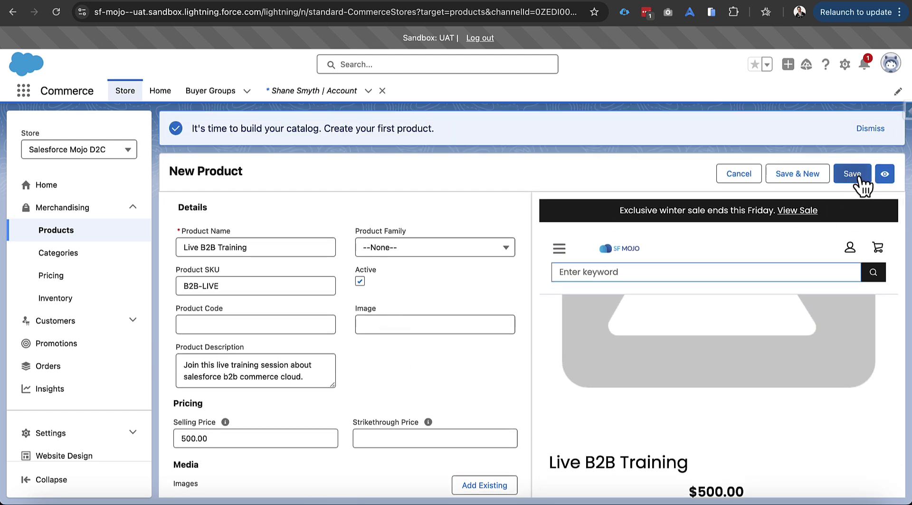
Save Live B2B Training, run a Full Update of the search index, and return home
{"action": "left_click", "coordinate": [860, 178]}
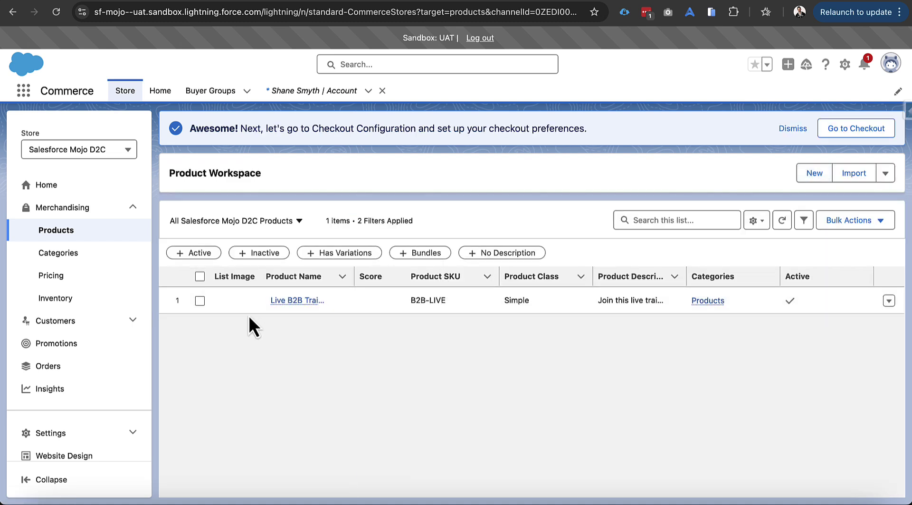
{"action": "scroll", "coordinate": [92, 305], "scroll_direction": "down", "scroll_amount": 1}
{"action": "left_click", "coordinate": [77, 405]}
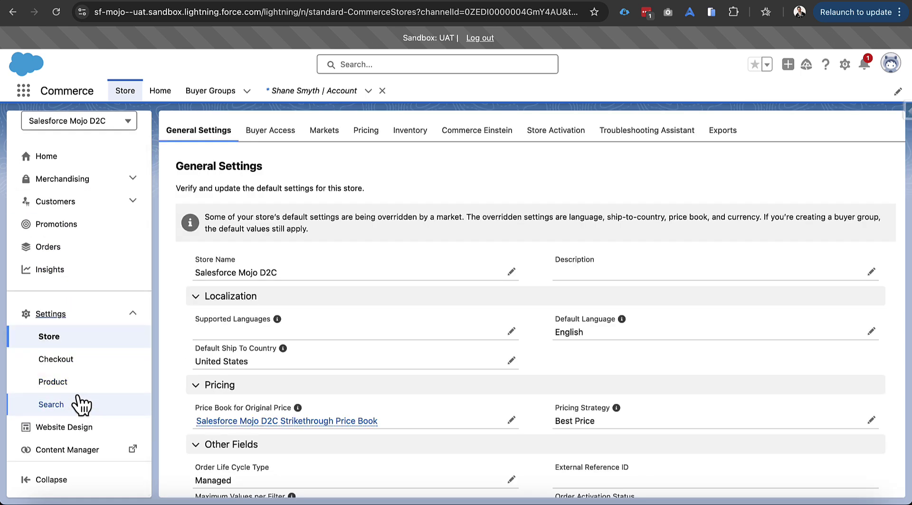
{"action": "left_click", "coordinate": [77, 404]}
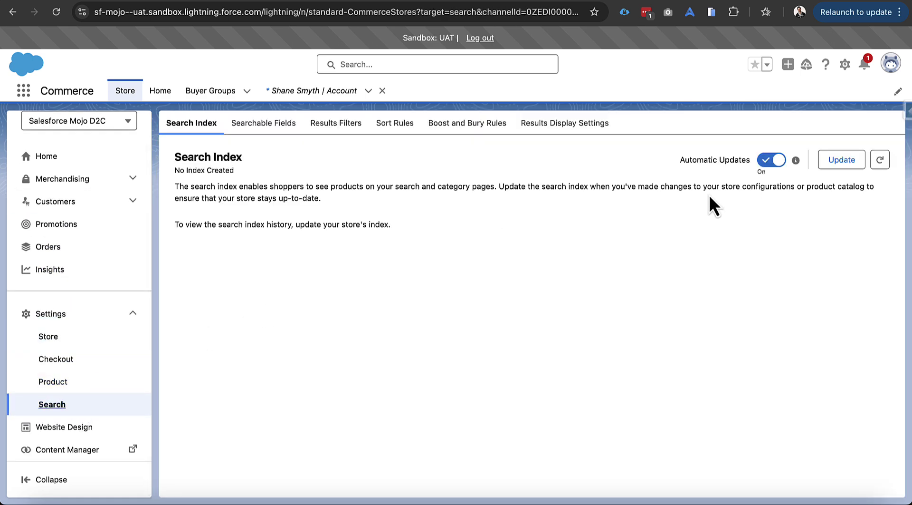
{"action": "left_click", "coordinate": [840, 160]}
{"action": "left_click", "coordinate": [574, 346]}
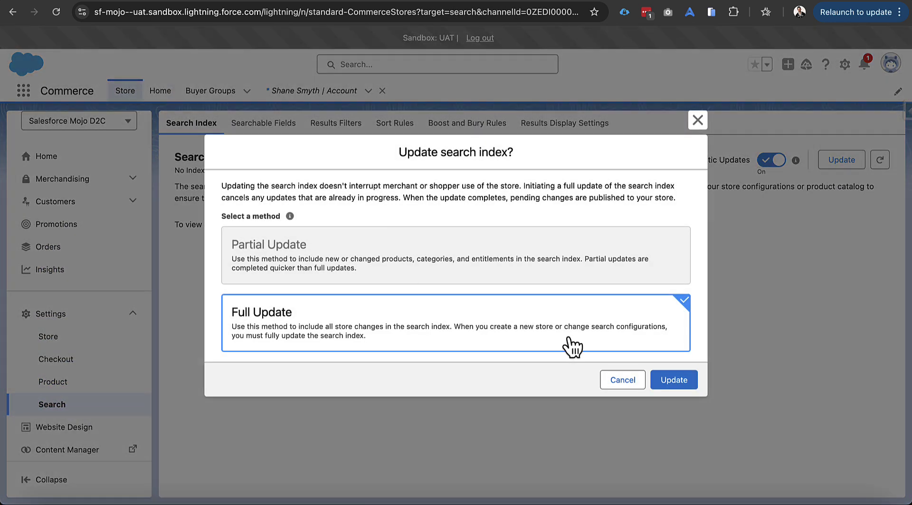
{"action": "left_click", "coordinate": [665, 379]}
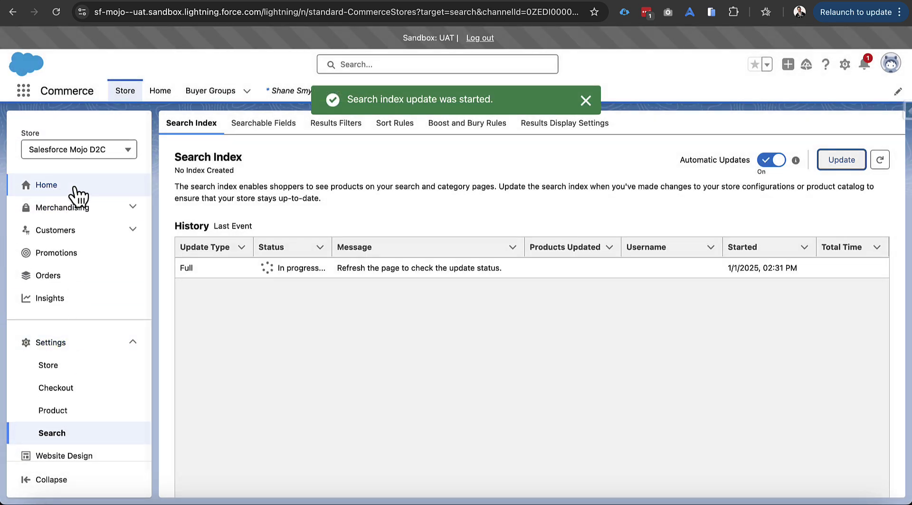
{"action": "left_click", "coordinate": [75, 186]}
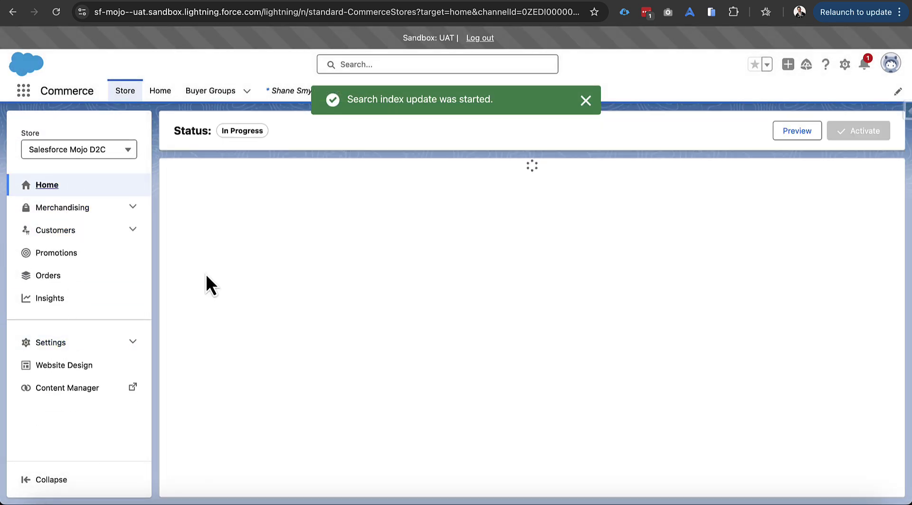
{"action": "left_click", "coordinate": [586, 100]}
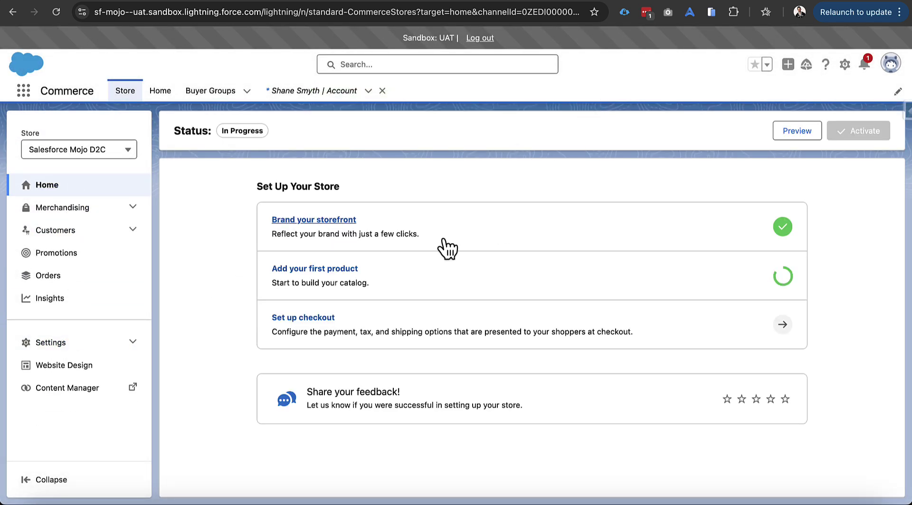
In checkout setup, choose to set up merchant and payment gateway accounts
{"action": "left_click", "coordinate": [317, 317]}
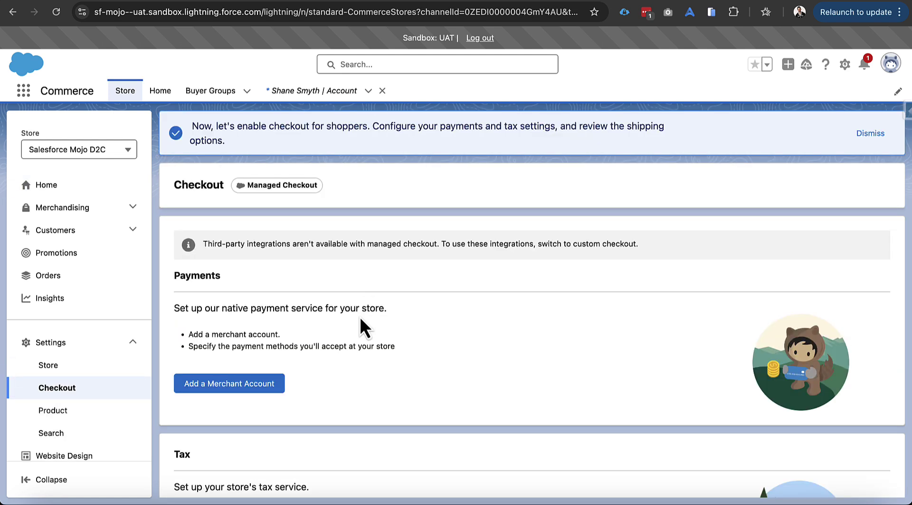
{"action": "scroll", "coordinate": [351, 335], "scroll_direction": "down", "scroll_amount": 3}
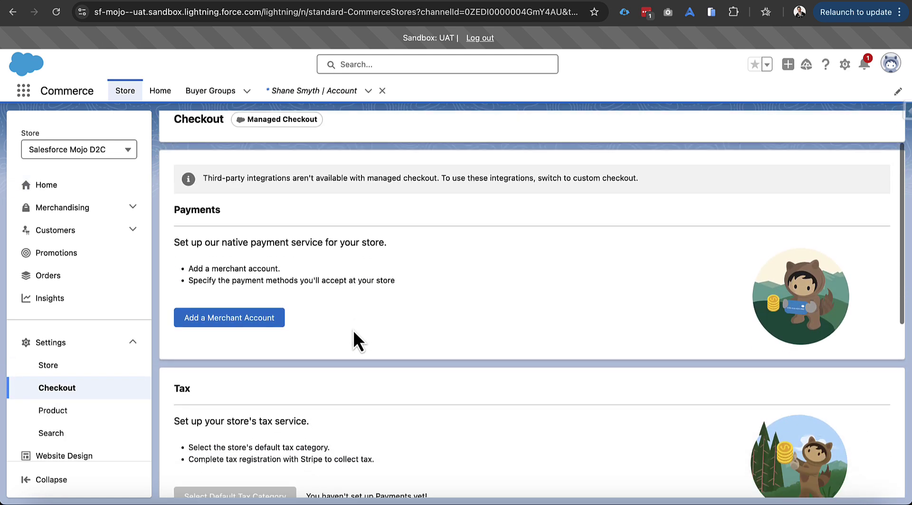
{"action": "left_click", "coordinate": [269, 322]}
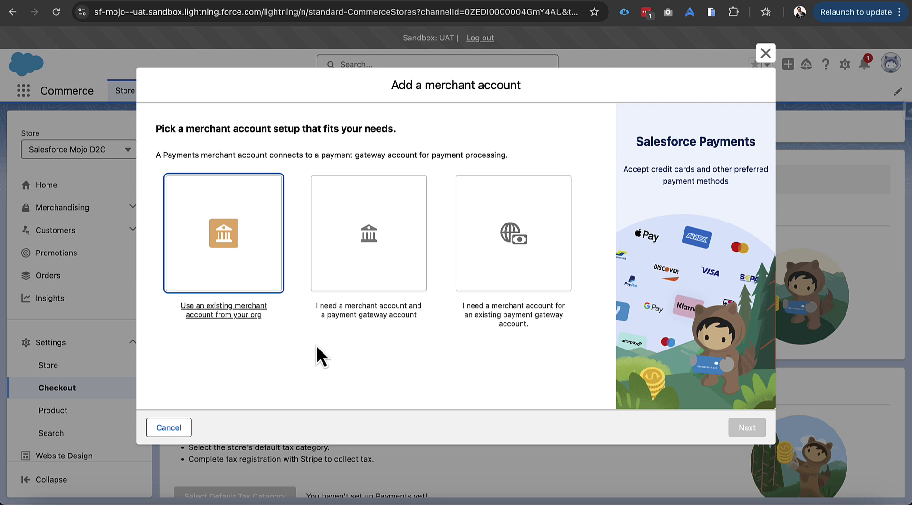
{"action": "left_click", "coordinate": [349, 306]}
{"action": "left_click", "coordinate": [748, 429]}
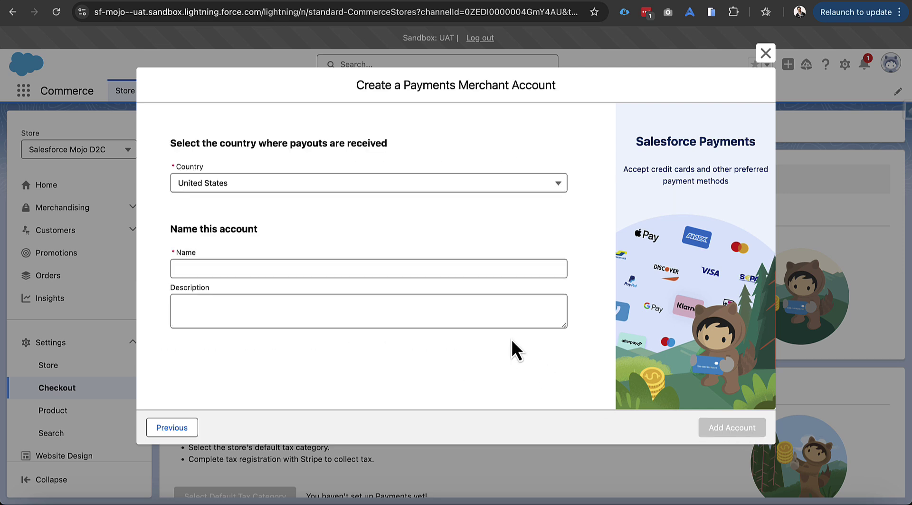
Create the payments merchant account 'Salesforce Mojo Test Store'
{"action": "left_click", "coordinate": [292, 269]}
{"action": "type", "text": "Sa"}
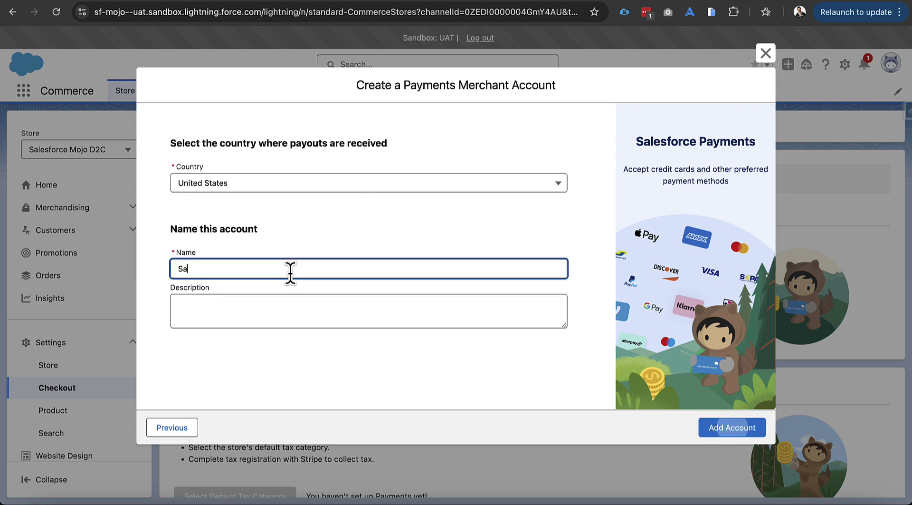
{"action": "type", "text": "lesforce Mojo"}
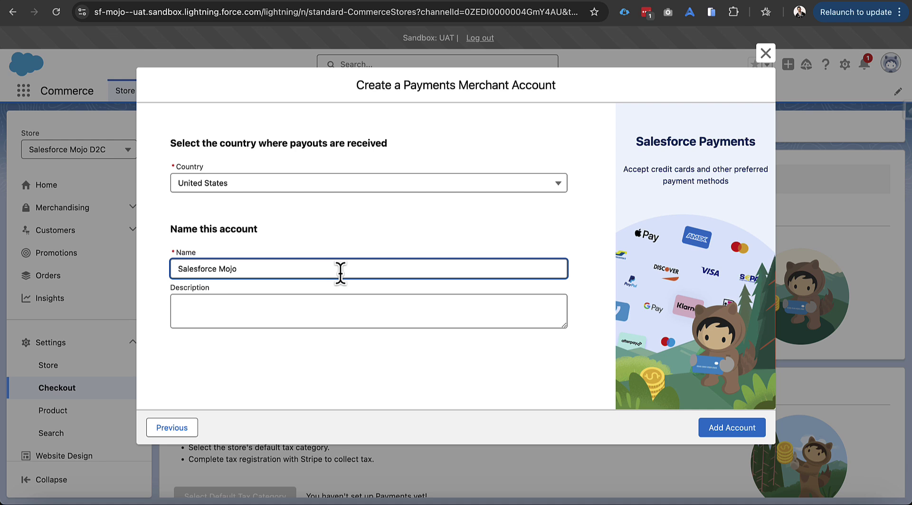
{"action": "type", "text": " Test Store"}
{"action": "left_click", "coordinate": [470, 340]}
{"action": "left_click", "coordinate": [725, 426]}
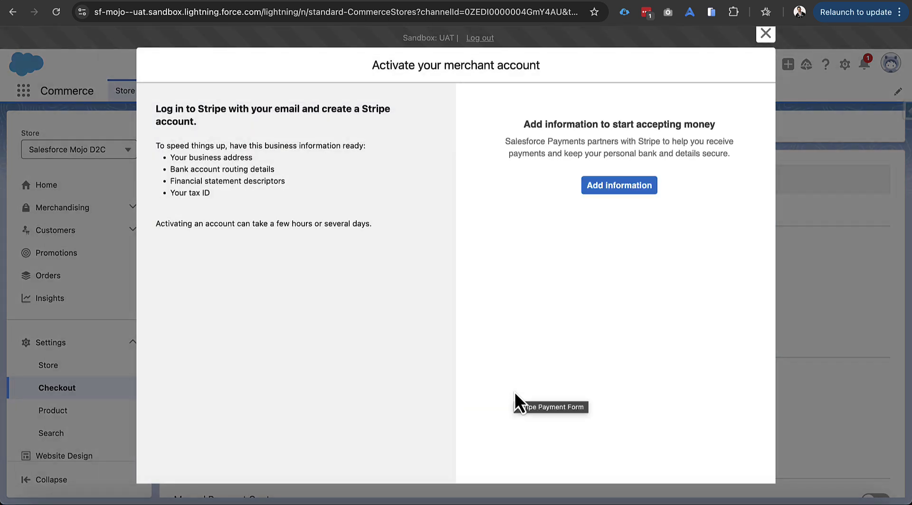
Sign in to Stripe with the account email and saved password, then enter the SMS verification code
{"action": "left_click", "coordinate": [618, 188]}
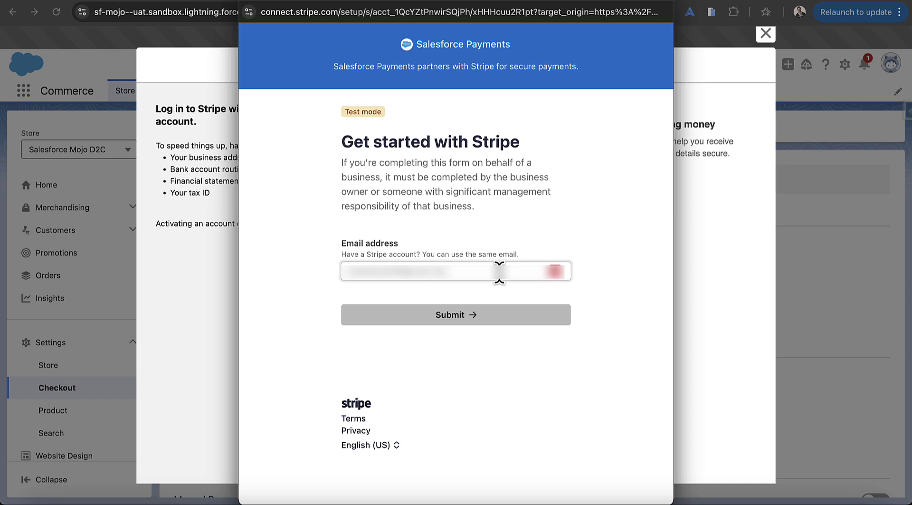
{"action": "left_click", "coordinate": [502, 313]}
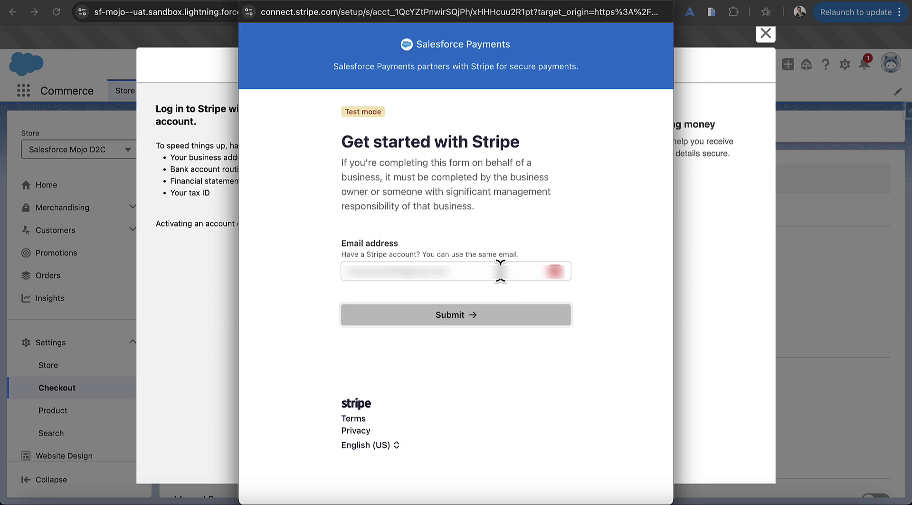
{"action": "left_click", "coordinate": [363, 245]}
{"action": "key", "text": "ctrl+v"}
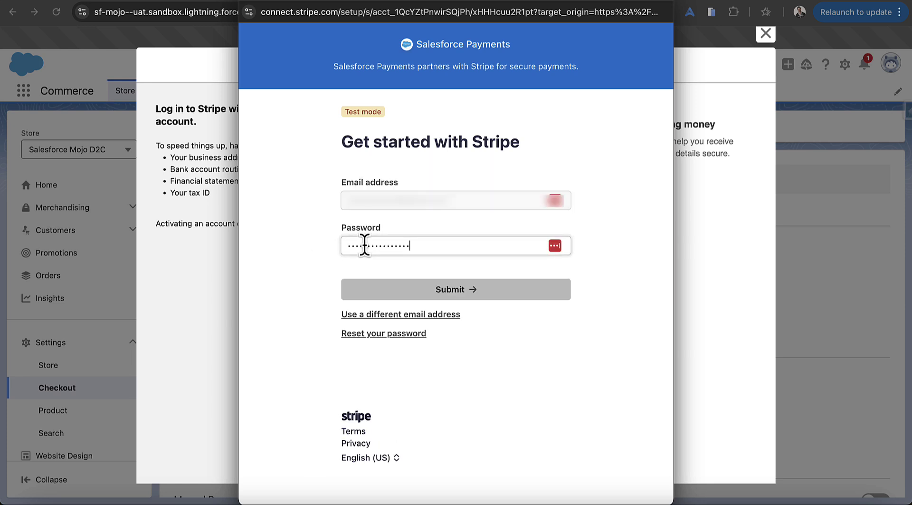
{"action": "left_click", "coordinate": [343, 291]}
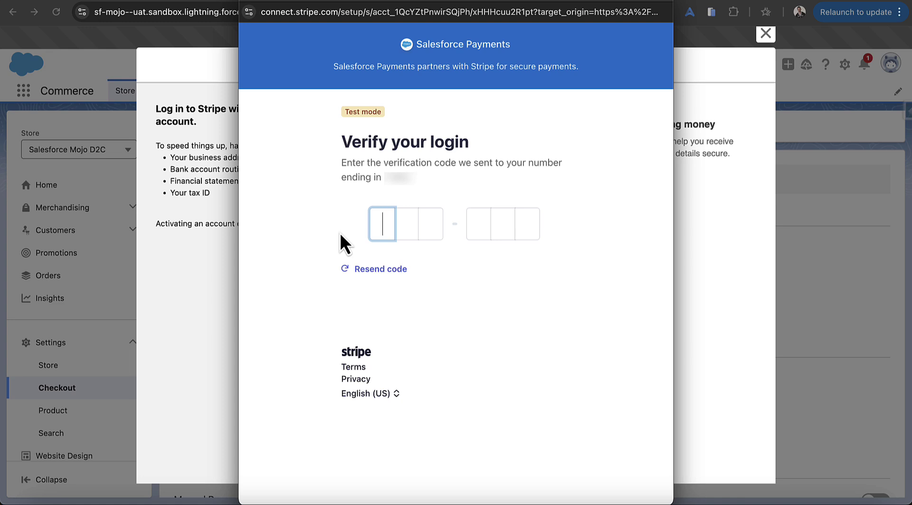
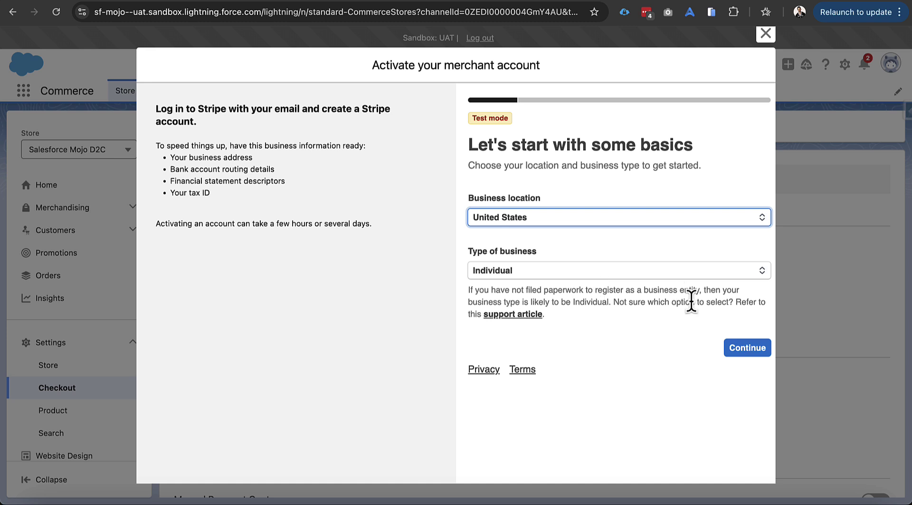
Confirm the business location and type, then enter the representative's legal name and street address
{"action": "left_click", "coordinate": [738, 352]}
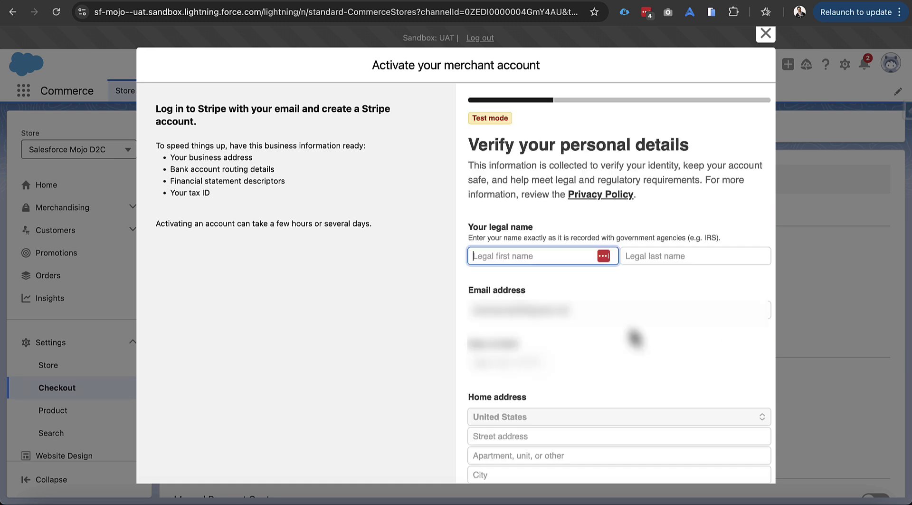
{"action": "key", "text": "Tab"}
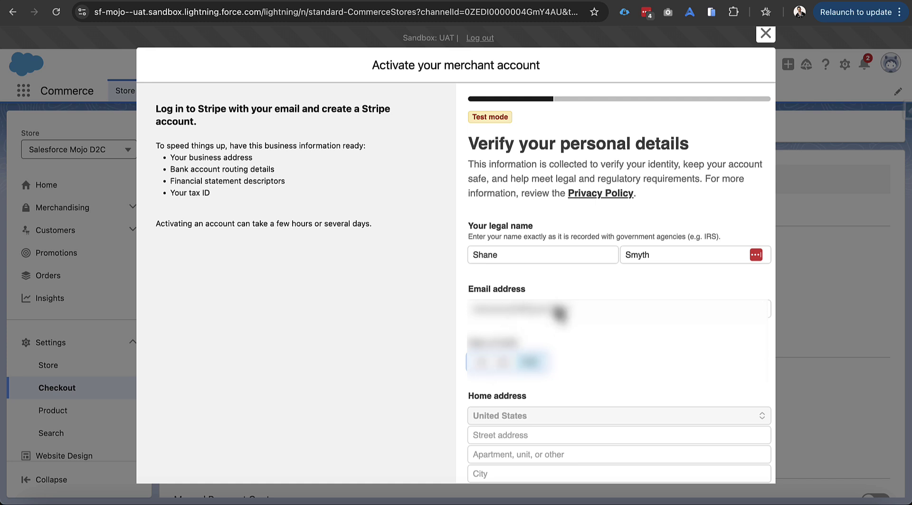
{"action": "scroll", "coordinate": [557, 307], "scroll_direction": "down", "scroll_amount": 3}
{"action": "left_click", "coordinate": [557, 307]}
{"action": "type", "text": "123 Main St"}
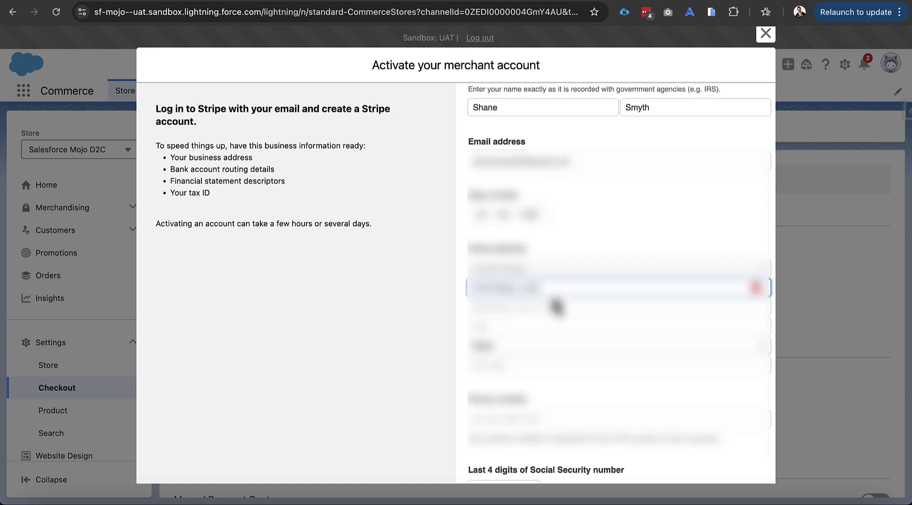
{"action": "key", "text": "Tab"}
{"action": "key", "text": "Tab"}
Complete the city, state, ZIP, phone number and SSN digits, and submit the personal details
{"action": "type", "text": "Anytown"}
{"action": "key", "text": "Tab"}
{"action": "type", "text": "n"}
{"action": "key", "text": "Tab"}
{"action": "type", "text": "12345"}
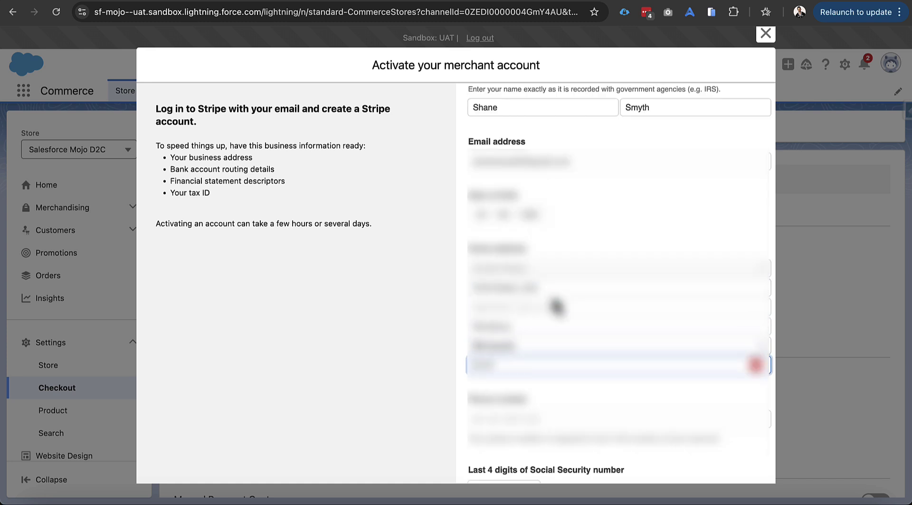
{"action": "left_click", "coordinate": [611, 414]}
{"action": "type", "text": "2015550123"}
{"action": "key", "text": "Tab"}
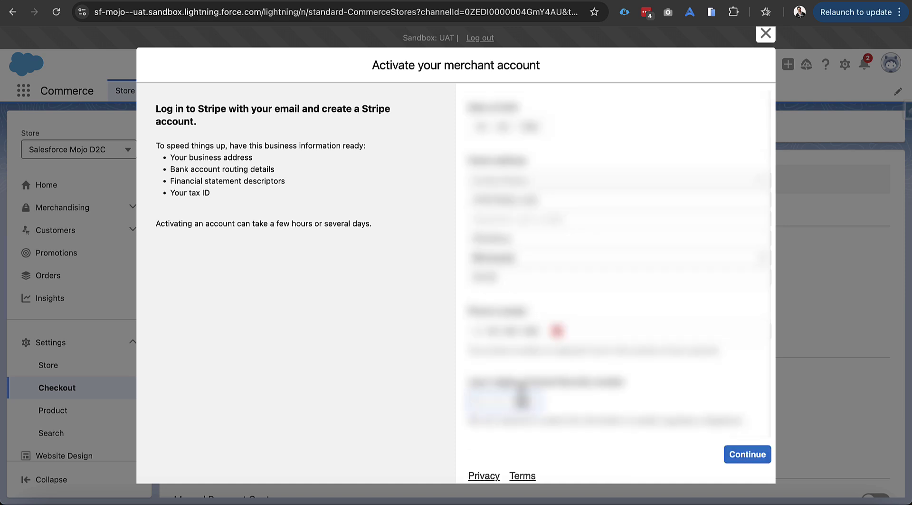
{"action": "left_click", "coordinate": [727, 455]}
{"action": "left_click", "coordinate": [675, 422]}
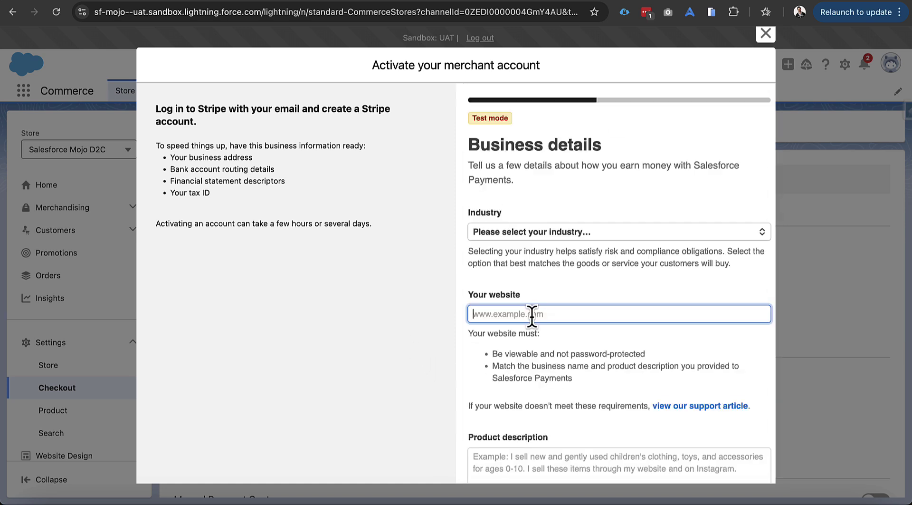
{"action": "type", "text": "salesforce-mojo.com"}
{"action": "left_click", "coordinate": [472, 314]}
{"action": "type", "text": "https://"}
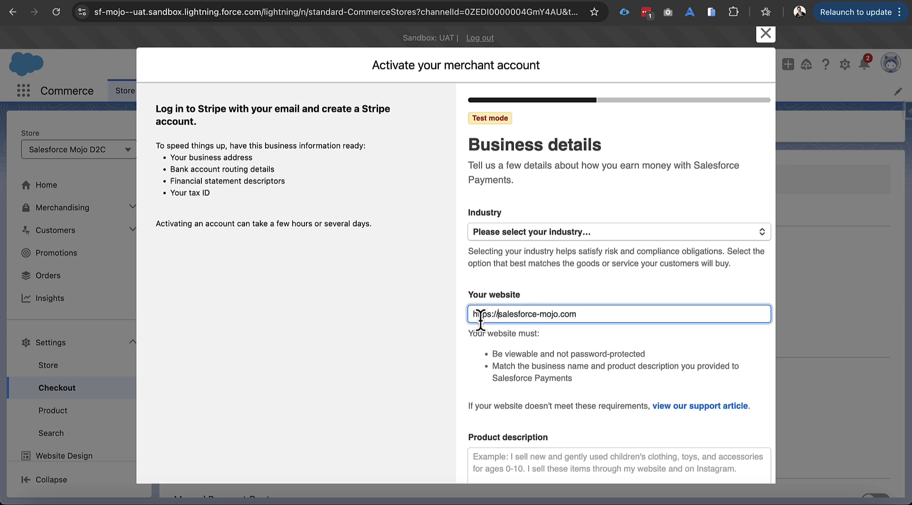
{"action": "scroll", "coordinate": [545, 361], "scroll_direction": "down", "scroll_amount": 2}
{"action": "left_click", "coordinate": [545, 362]}
{"action": "type", "text": "Demo "}
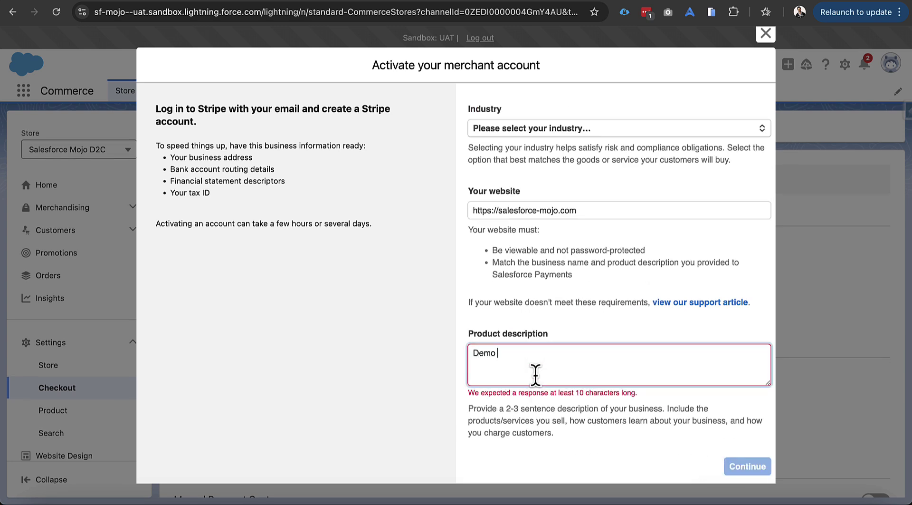
{"action": "type", "text": "site showing how to setup commerce cloud."}
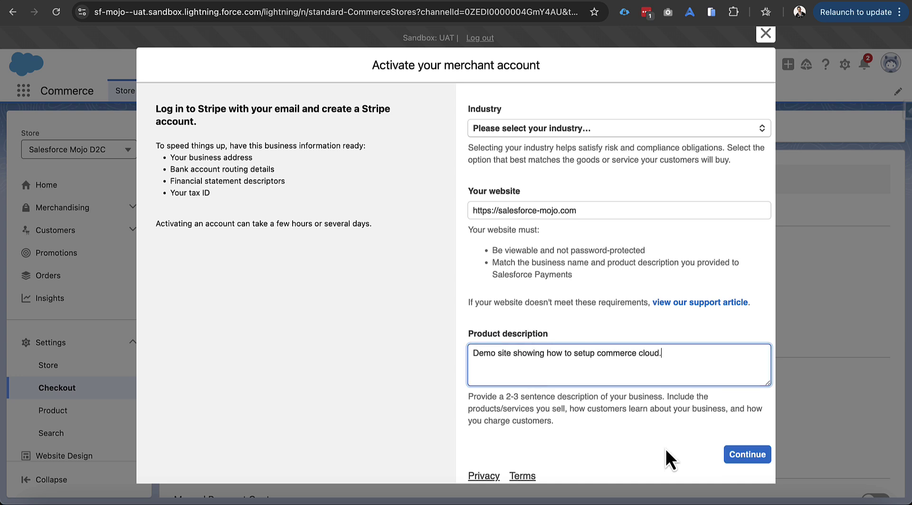
{"action": "left_click", "coordinate": [741, 454]}
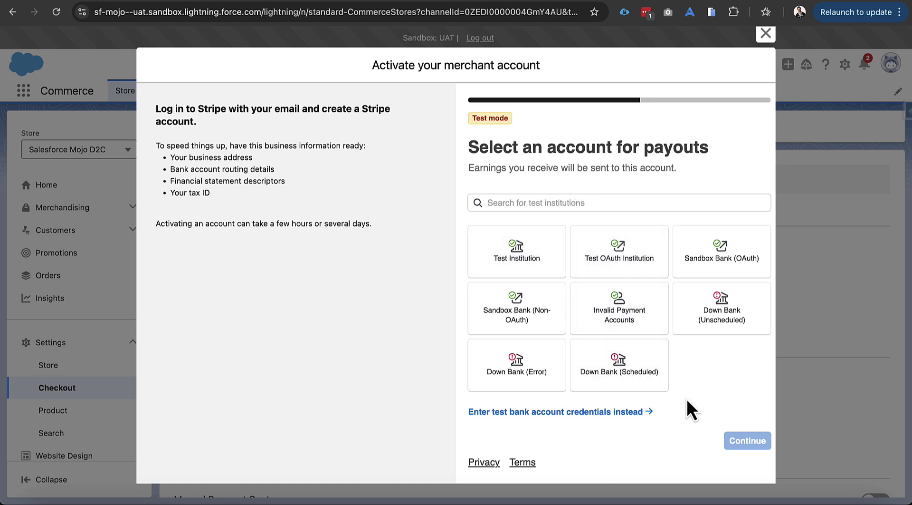
Connect the Test Institution bank accounts to Stripe for payouts
{"action": "left_click", "coordinate": [545, 250]}
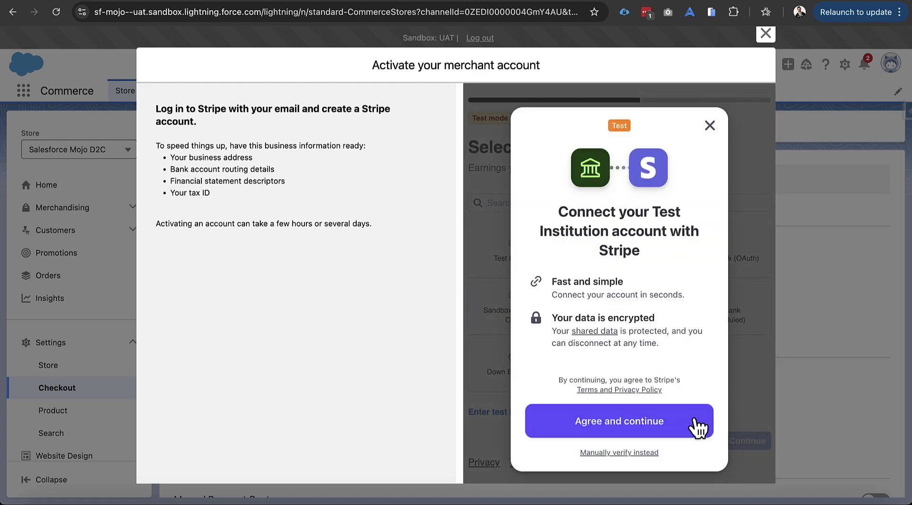
{"action": "left_click", "coordinate": [695, 425]}
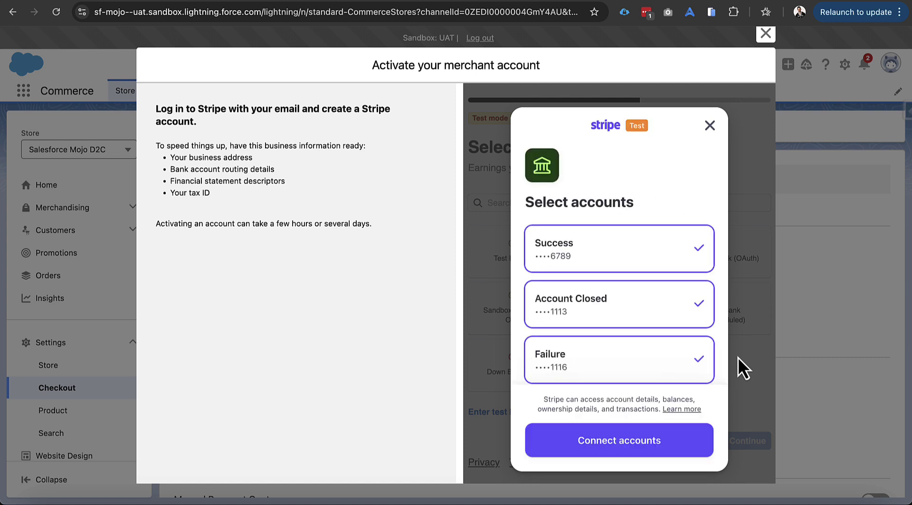
{"action": "left_click", "coordinate": [692, 440]}
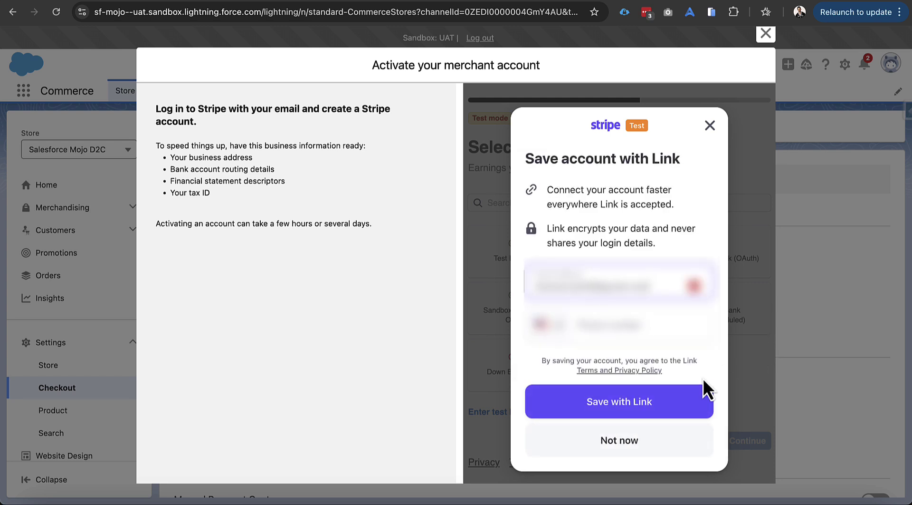
Save the connected accounts with Link after adding the missing phone number
{"action": "left_click", "coordinate": [693, 408]}
{"action": "left_click", "coordinate": [663, 328]}
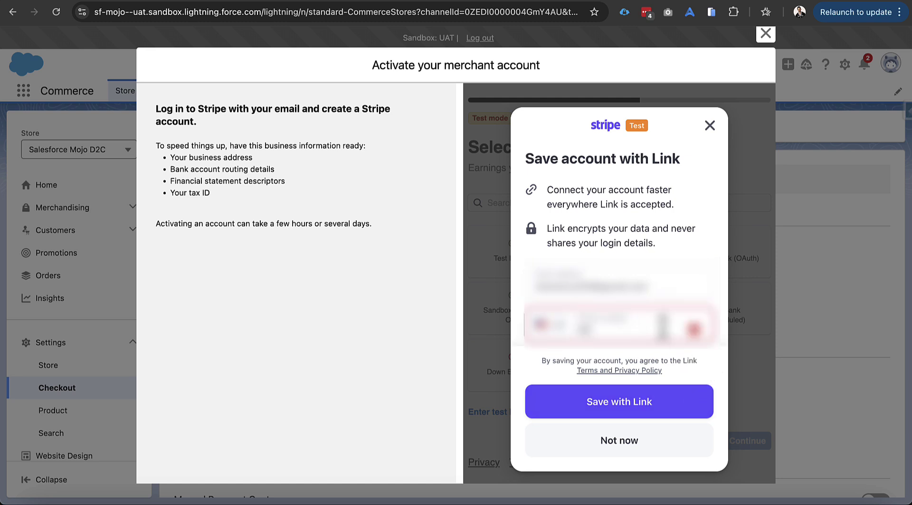
{"action": "type", "text": "2015550123"}
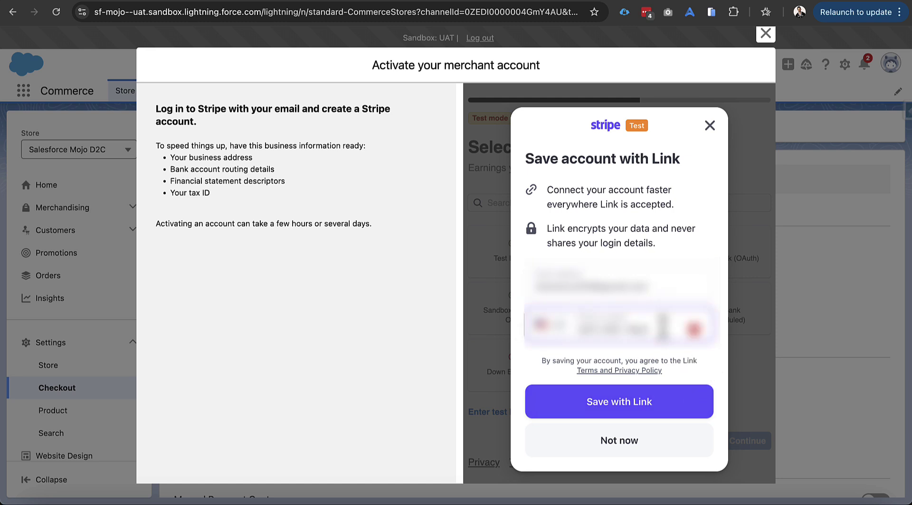
{"action": "left_click", "coordinate": [696, 402]}
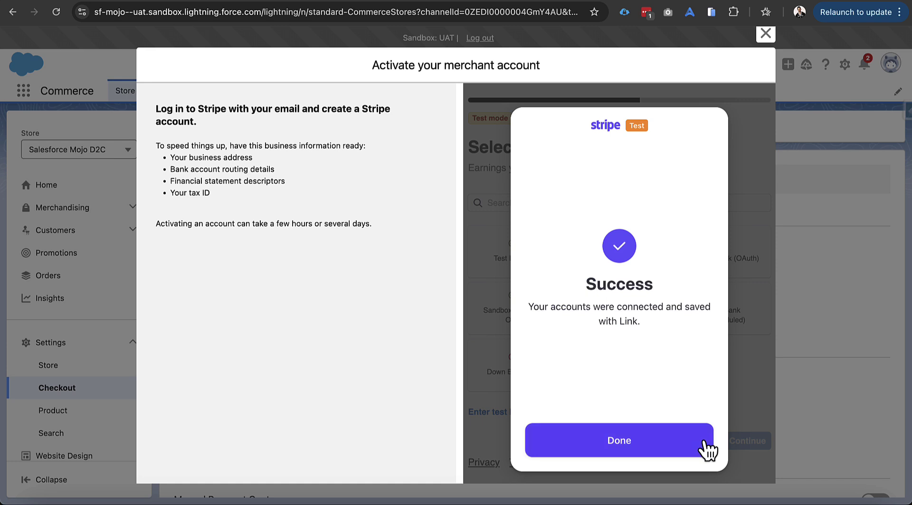
{"action": "left_click", "coordinate": [703, 441]}
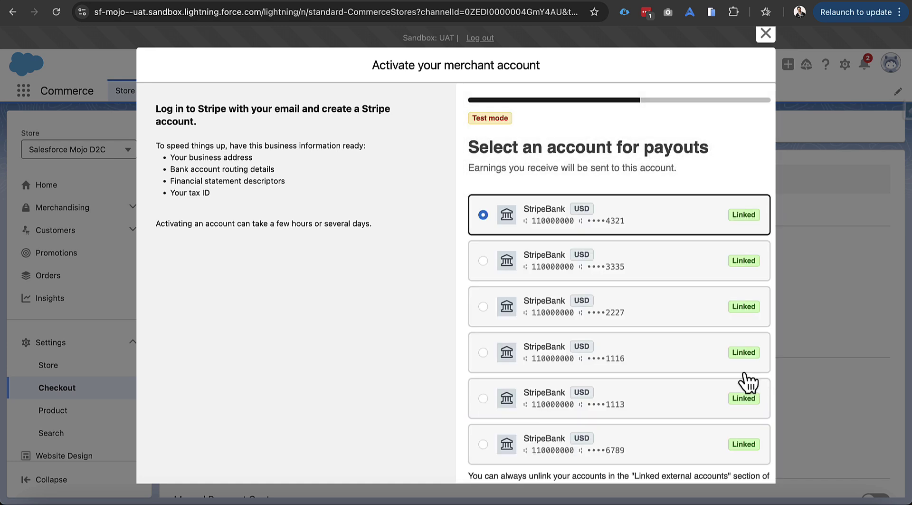
Confirm the payout account and submit public details with descriptor SALESFORCE-MOJO.COM after fixing the support phone
{"action": "scroll", "coordinate": [706, 379], "scroll_direction": "down", "scroll_amount": 3}
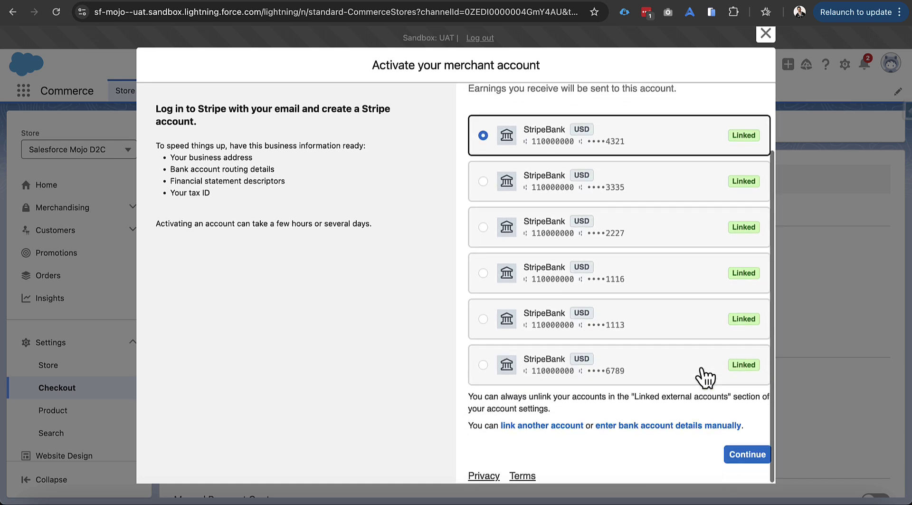
{"action": "left_click", "coordinate": [749, 456]}
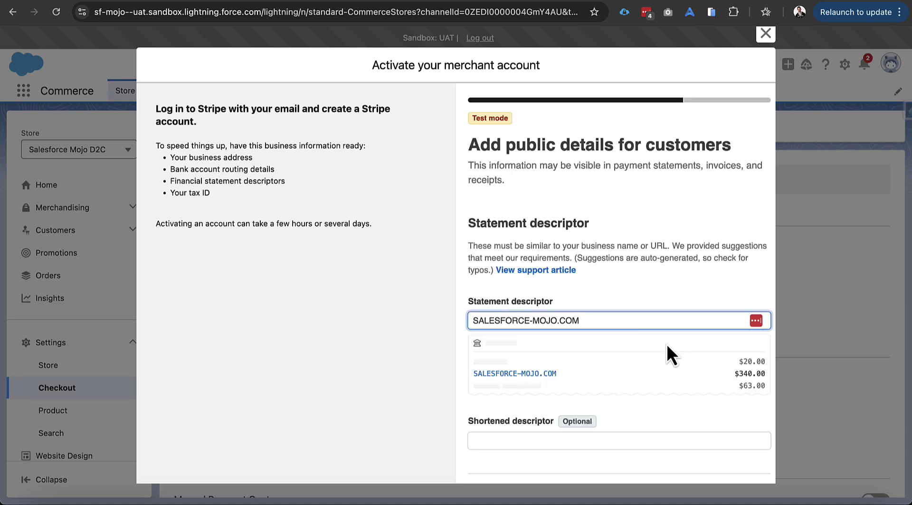
{"action": "scroll", "coordinate": [669, 338], "scroll_direction": "down", "scroll_amount": 7}
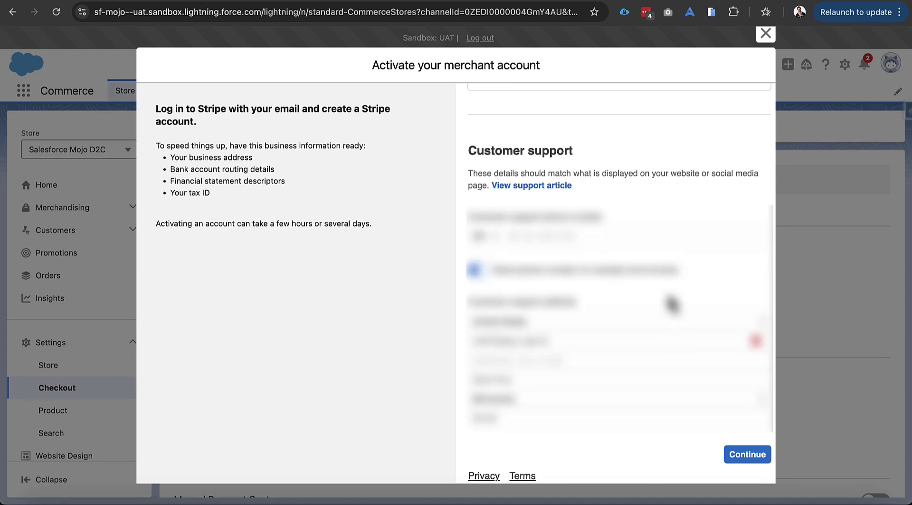
{"action": "left_click", "coordinate": [738, 458]}
{"action": "left_click", "coordinate": [561, 236]}
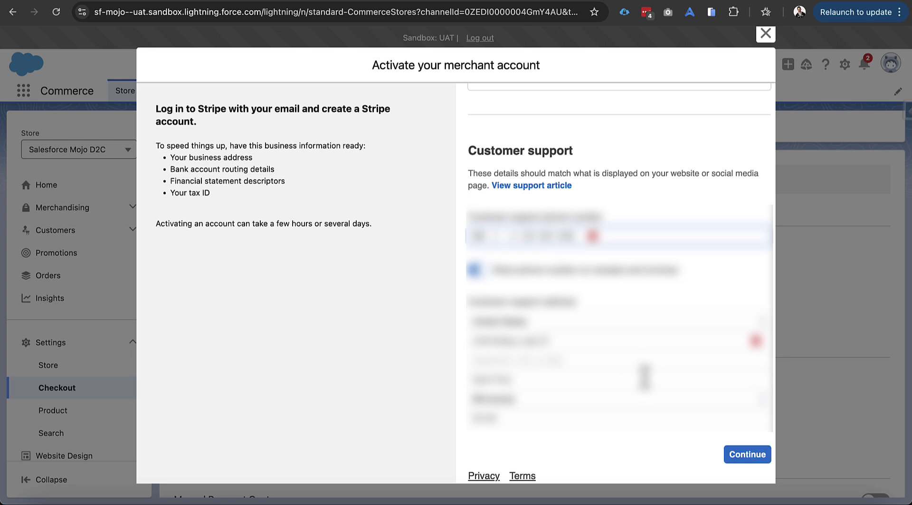
{"action": "left_click", "coordinate": [734, 457]}
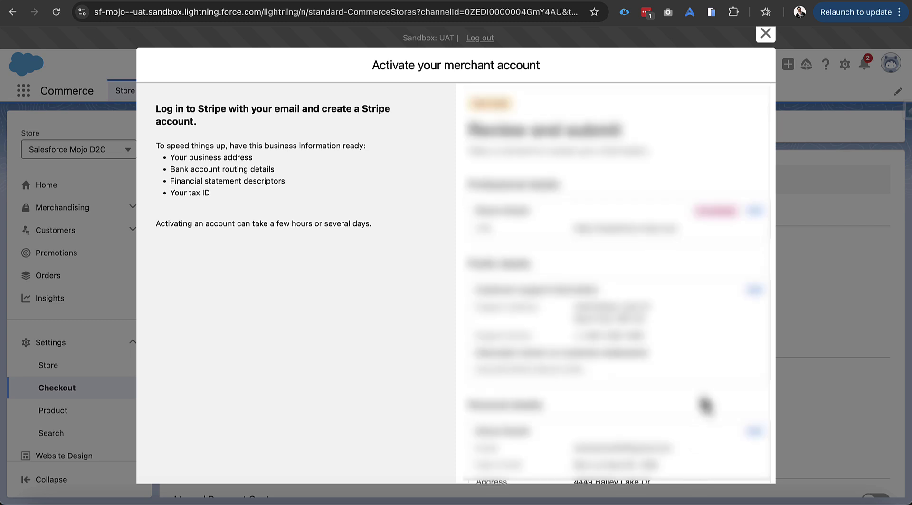
Set the industry to Software in additional information, save it, and submit the merchant account for review
{"action": "scroll", "coordinate": [695, 410], "scroll_direction": "down", "scroll_amount": 5}
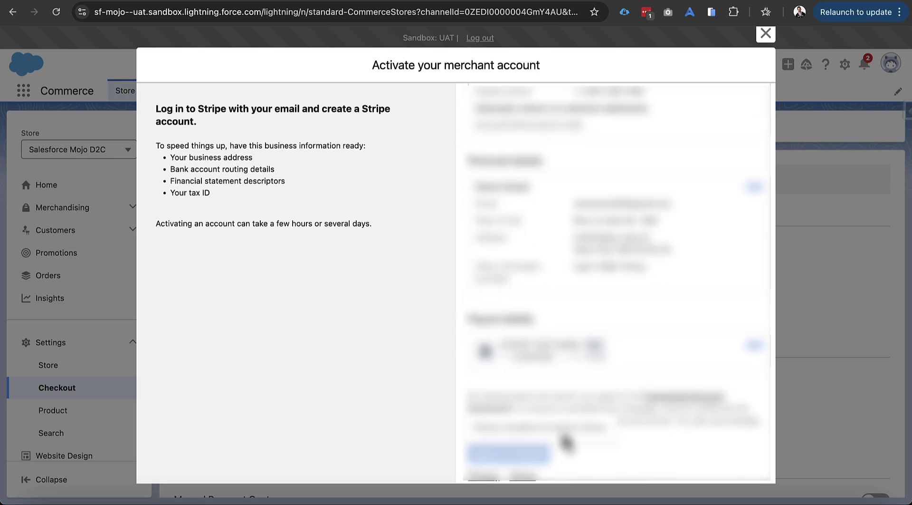
{"action": "scroll", "coordinate": [571, 414], "scroll_direction": "up", "scroll_amount": 5}
{"action": "left_click", "coordinate": [751, 214]}
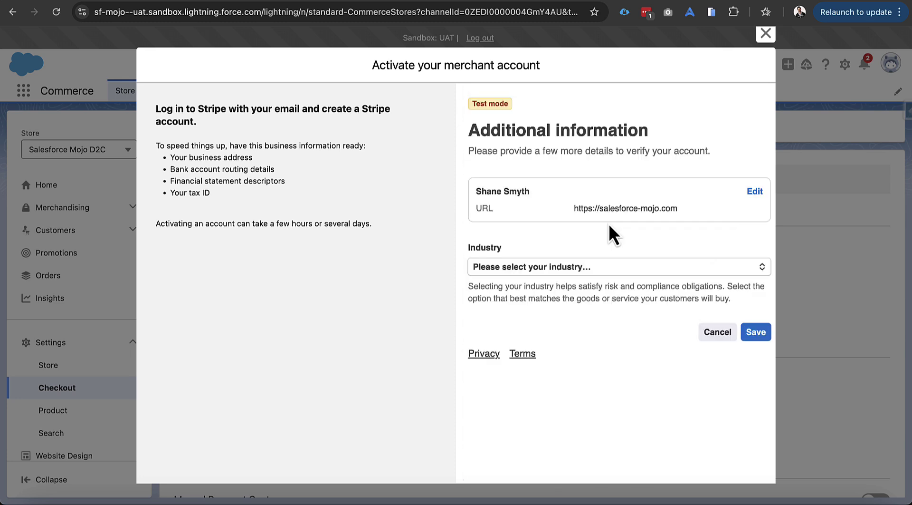
{"action": "left_click", "coordinate": [581, 267]}
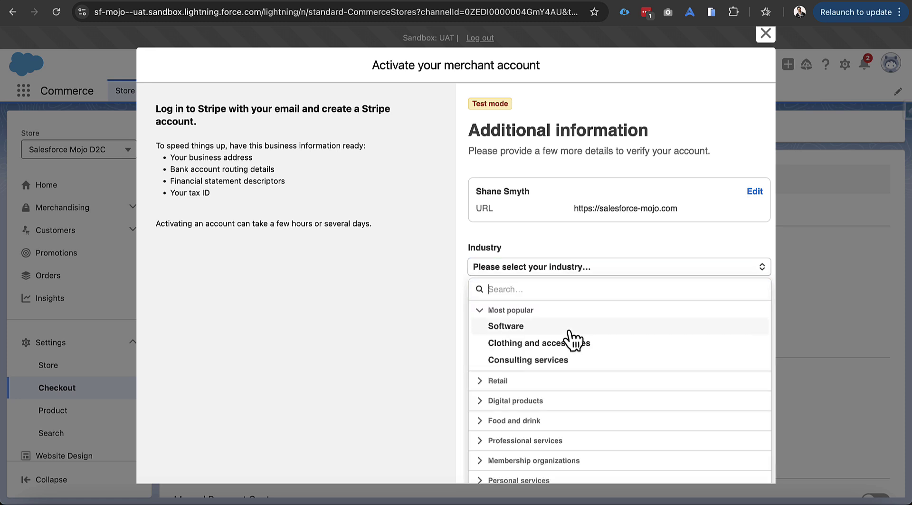
{"action": "left_click", "coordinate": [572, 328]}
{"action": "left_click", "coordinate": [754, 333]}
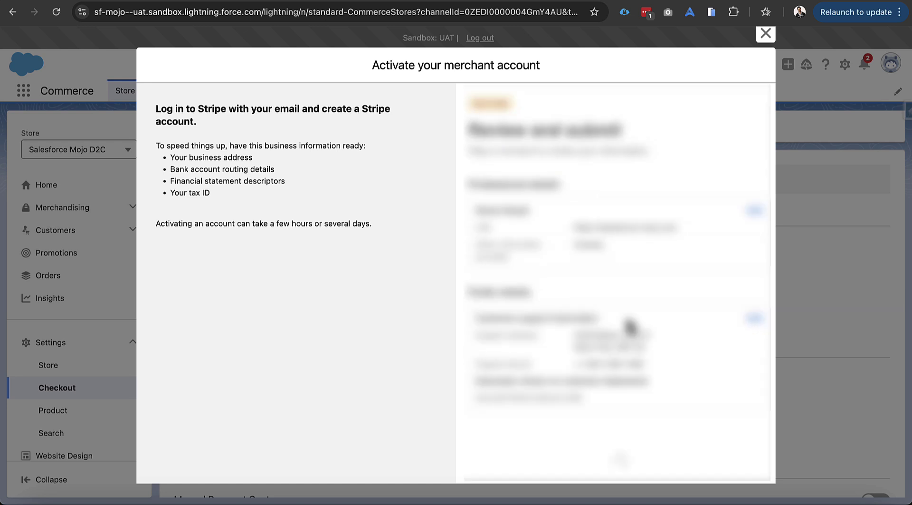
{"action": "scroll", "coordinate": [635, 334], "scroll_direction": "down", "scroll_amount": 10}
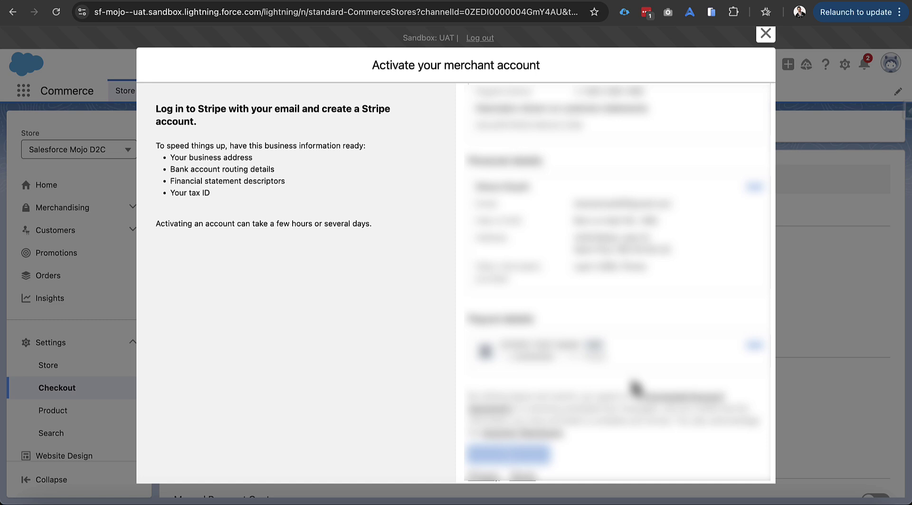
{"action": "left_click", "coordinate": [635, 387]}
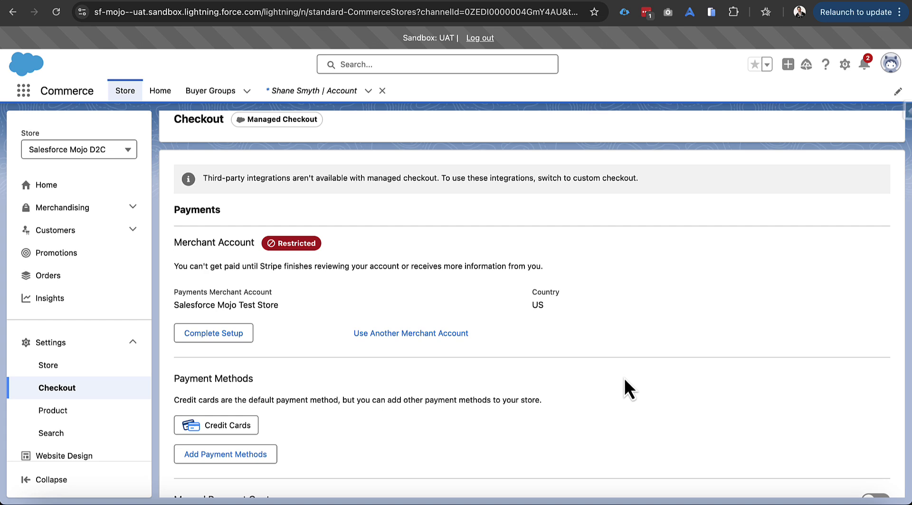
Add Apple Pay and Klarna alongside Credit Cards and save the checkout payment methods
{"action": "scroll", "coordinate": [624, 377], "scroll_direction": "down", "scroll_amount": 4}
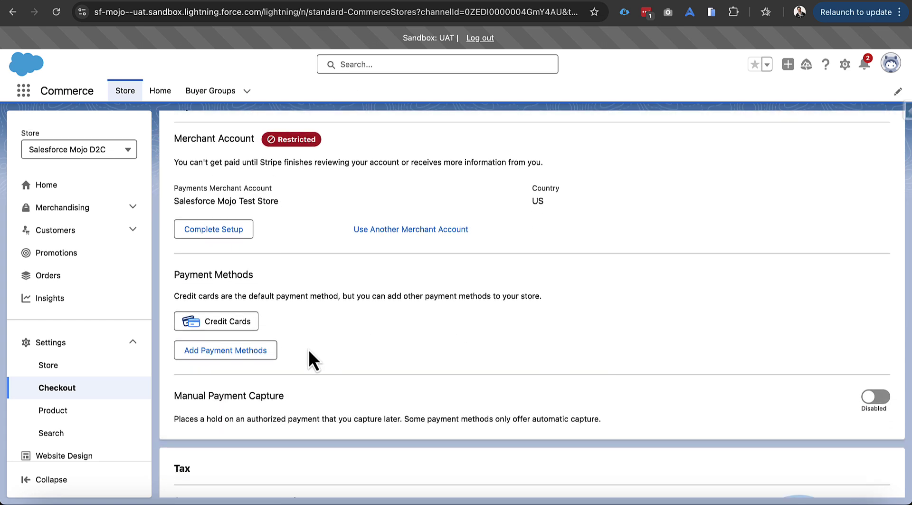
{"action": "left_click", "coordinate": [271, 354]}
{"action": "scroll", "coordinate": [400, 313], "scroll_direction": "up", "scroll_amount": 1}
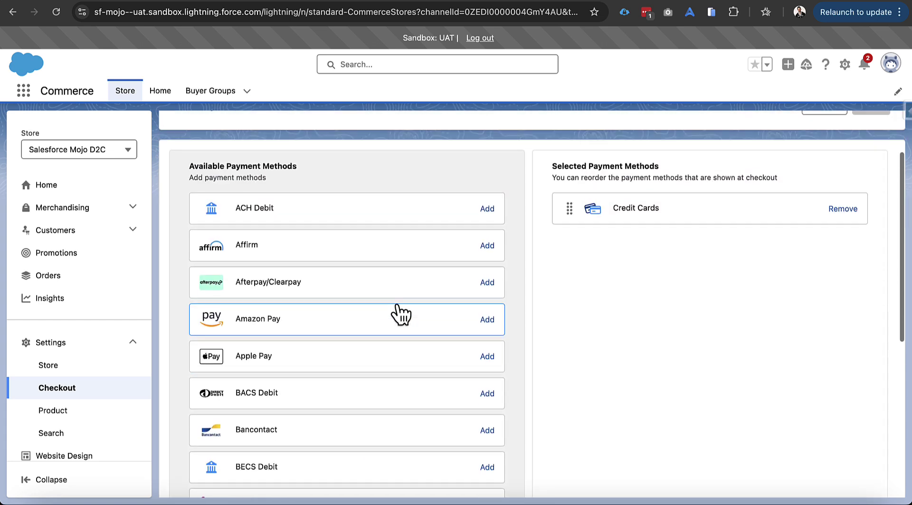
{"action": "scroll", "coordinate": [400, 311], "scroll_direction": "down", "scroll_amount": 2}
{"action": "left_click", "coordinate": [409, 295]}
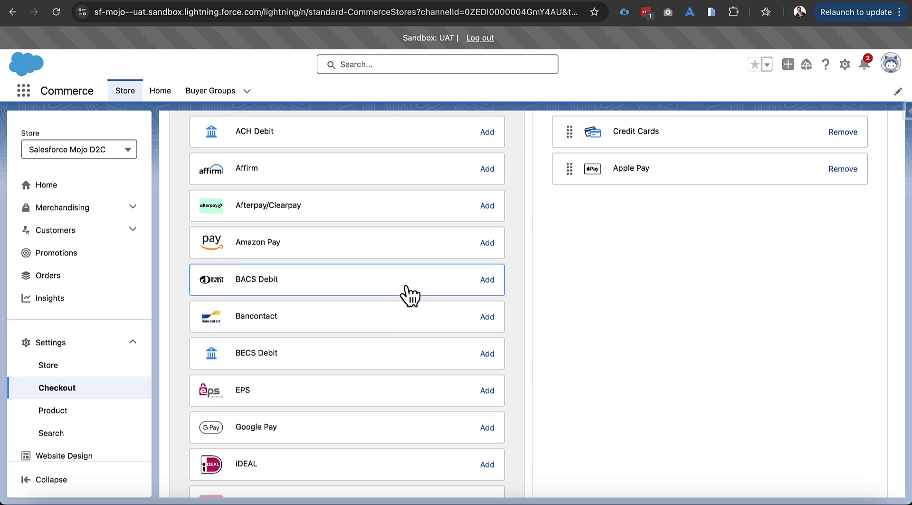
{"action": "scroll", "coordinate": [424, 354], "scroll_direction": "down", "scroll_amount": 5}
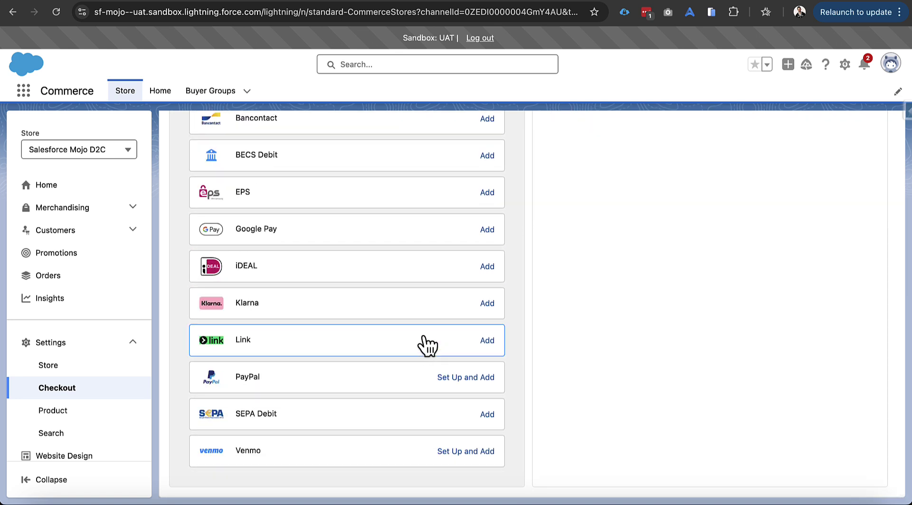
{"action": "left_click", "coordinate": [427, 311]}
{"action": "left_click", "coordinate": [869, 188]}
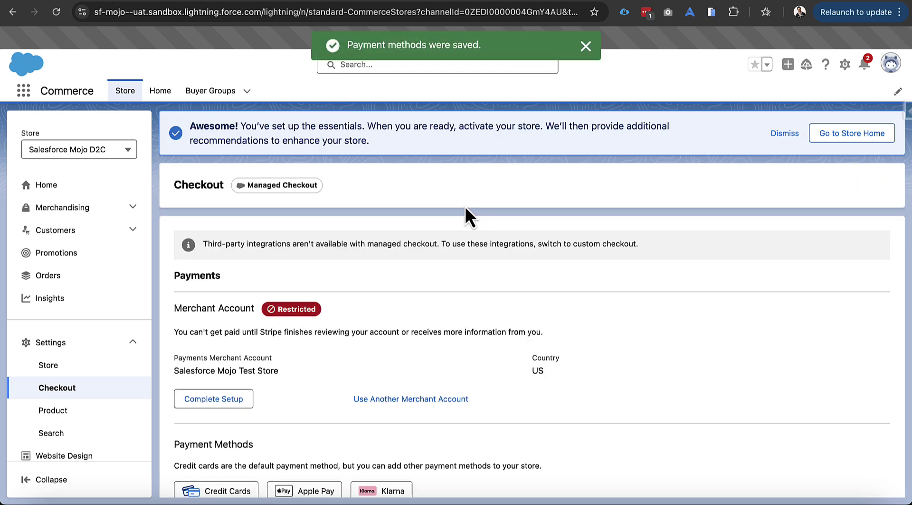
{"action": "scroll", "coordinate": [403, 352], "scroll_direction": "down", "scroll_amount": 3}
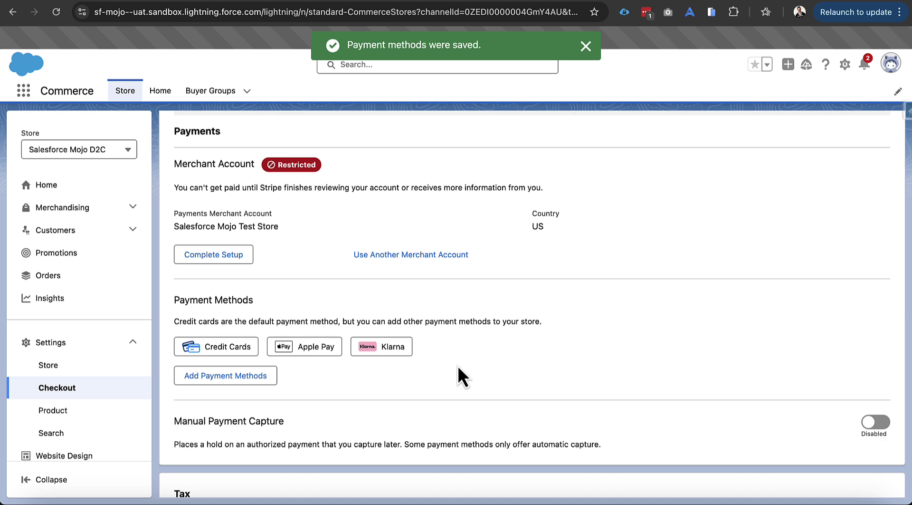
{"action": "scroll", "coordinate": [458, 366], "scroll_direction": "down", "scroll_amount": 1}
{"action": "scroll", "coordinate": [458, 366], "scroll_direction": "up", "scroll_amount": 3}
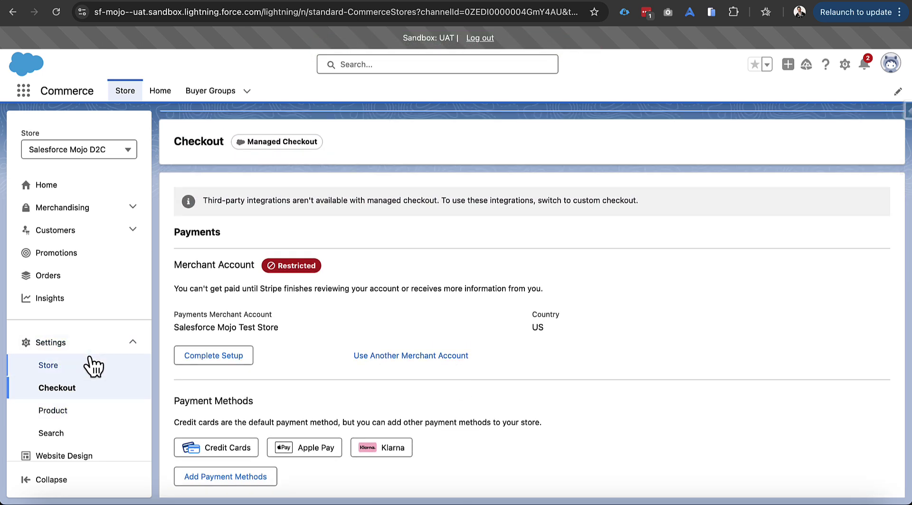
Open the store's General Settings and review the Buyer Access tab
{"action": "left_click", "coordinate": [88, 366]}
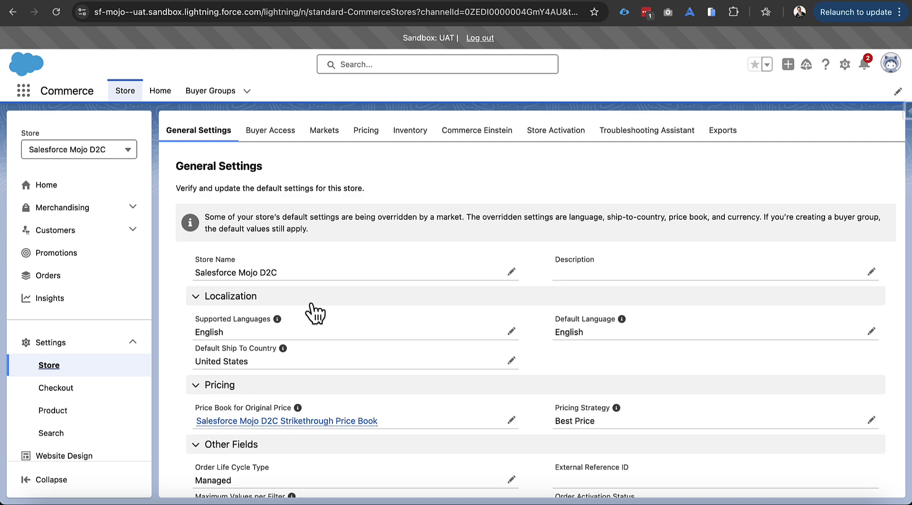
{"action": "scroll", "coordinate": [167, 388], "scroll_direction": "down", "scroll_amount": 3}
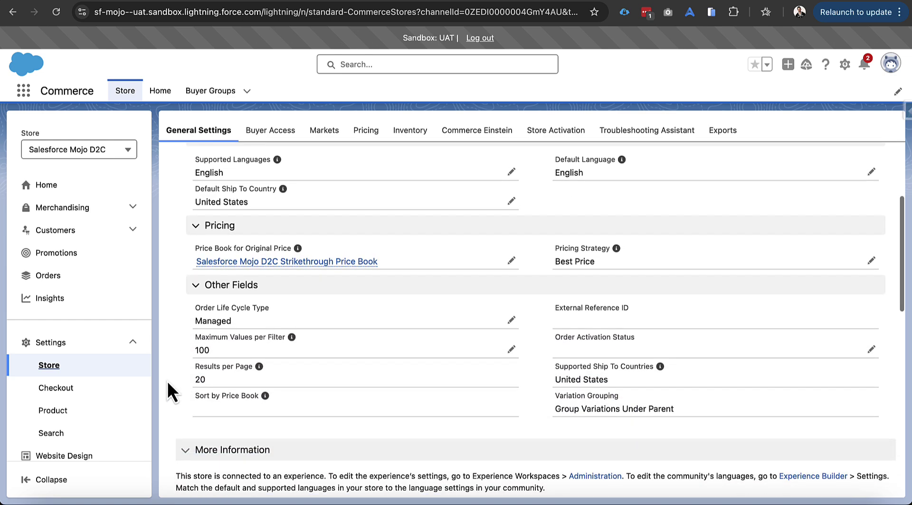
{"action": "scroll", "coordinate": [167, 381], "scroll_direction": "down", "scroll_amount": 2}
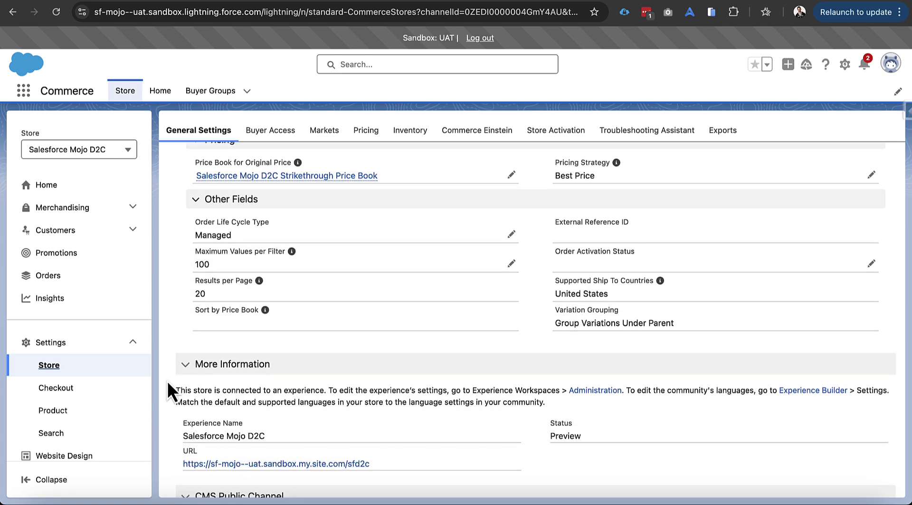
{"action": "scroll", "coordinate": [167, 381], "scroll_direction": "up", "scroll_amount": 5}
{"action": "left_click", "coordinate": [270, 130]}
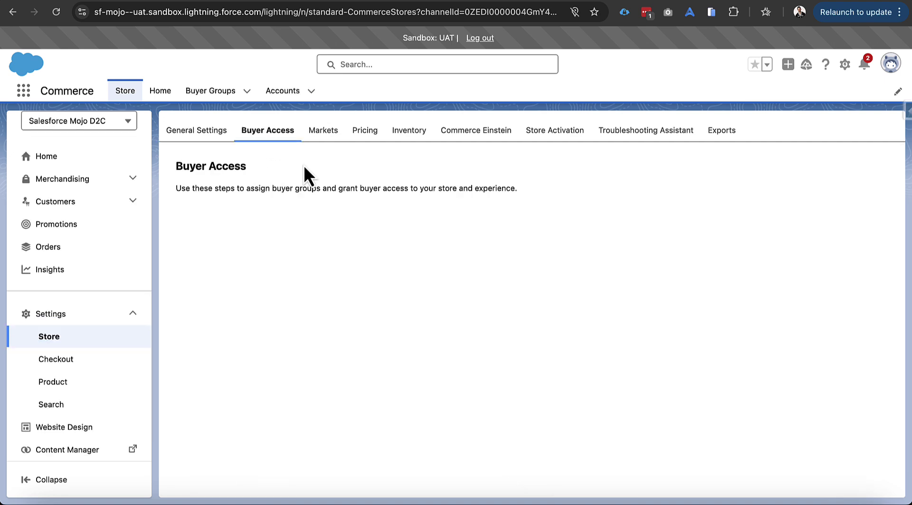
{"action": "scroll", "coordinate": [321, 296], "scroll_direction": "down", "scroll_amount": 1}
{"action": "scroll", "coordinate": [322, 299], "scroll_direction": "down", "scroll_amount": 6}
{"action": "scroll", "coordinate": [372, 292], "scroll_direction": "down", "scroll_amount": 3}
{"action": "scroll", "coordinate": [372, 295], "scroll_direction": "down", "scroll_amount": 3}
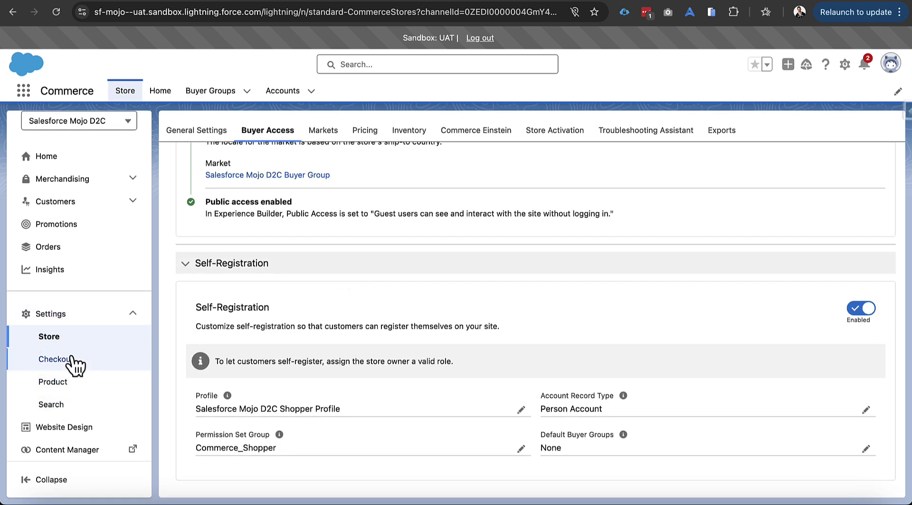
{"action": "left_click", "coordinate": [211, 134]}
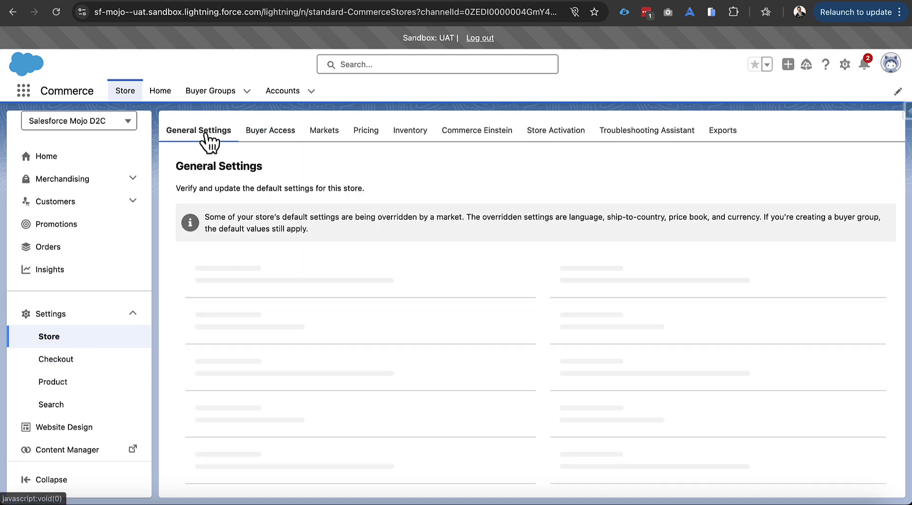
{"action": "scroll", "coordinate": [276, 302], "scroll_direction": "down", "scroll_amount": 5}
{"action": "scroll", "coordinate": [295, 290], "scroll_direction": "down", "scroll_amount": 5}
{"action": "scroll", "coordinate": [378, 187], "scroll_direction": "up", "scroll_amount": 2}
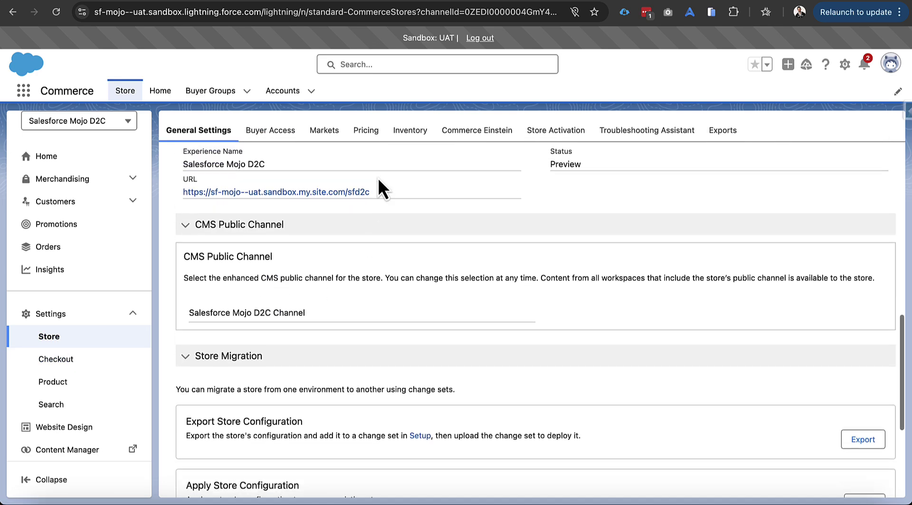
{"action": "left_click_drag", "start_coordinate": [370, 259], "coordinate": [233, 259]}
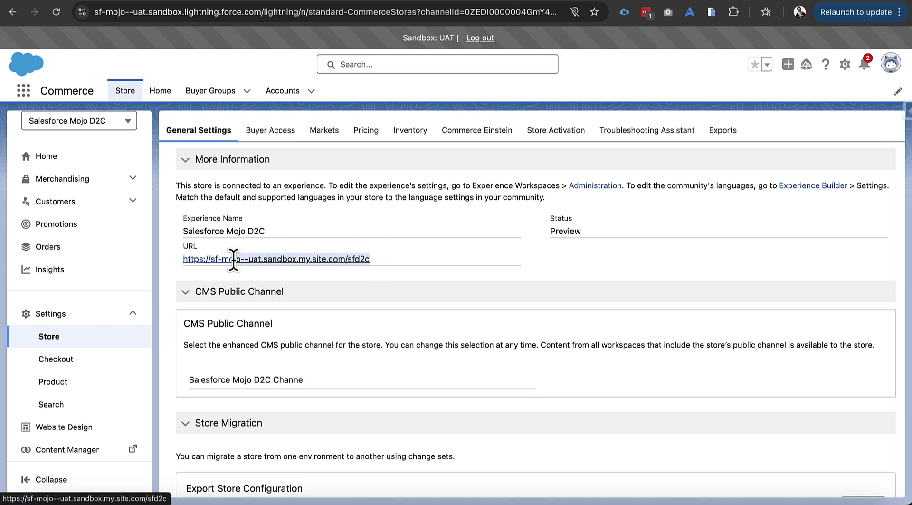
Open the storefront from its experience URL and view the Live B2B Training product page
{"action": "left_click", "coordinate": [186, 260]}
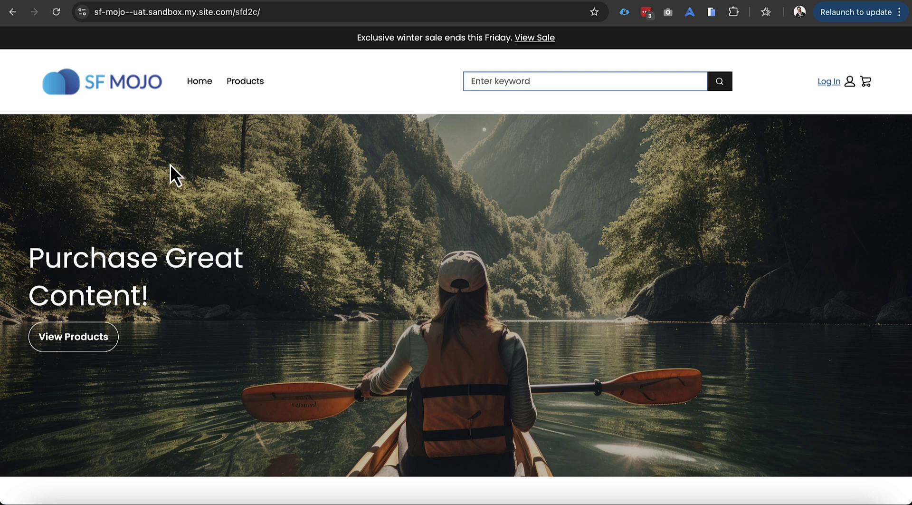
{"action": "left_click", "coordinate": [247, 84]}
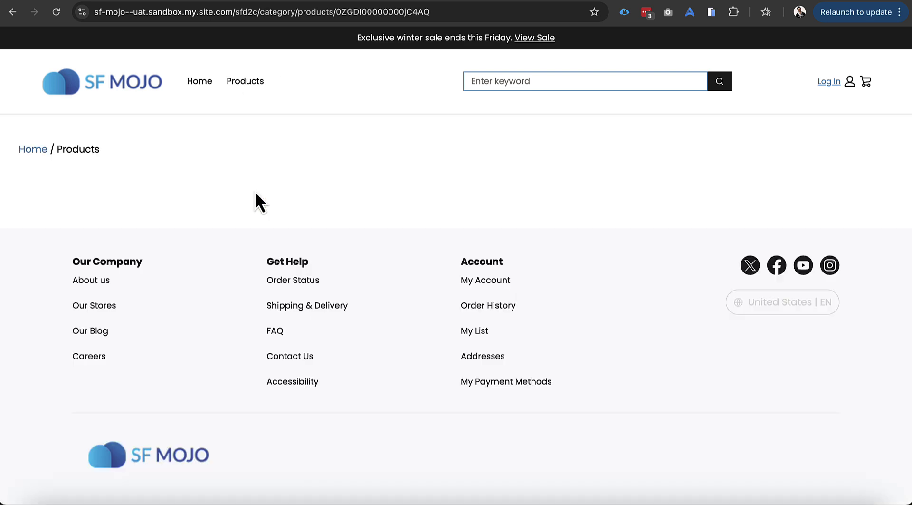
{"action": "scroll", "coordinate": [280, 366], "scroll_direction": "down", "scroll_amount": 2}
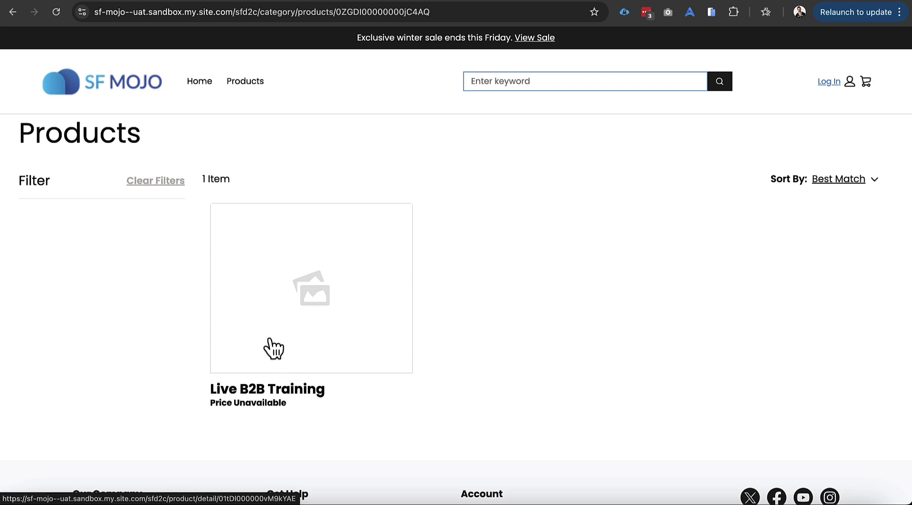
{"action": "left_click", "coordinate": [272, 349]}
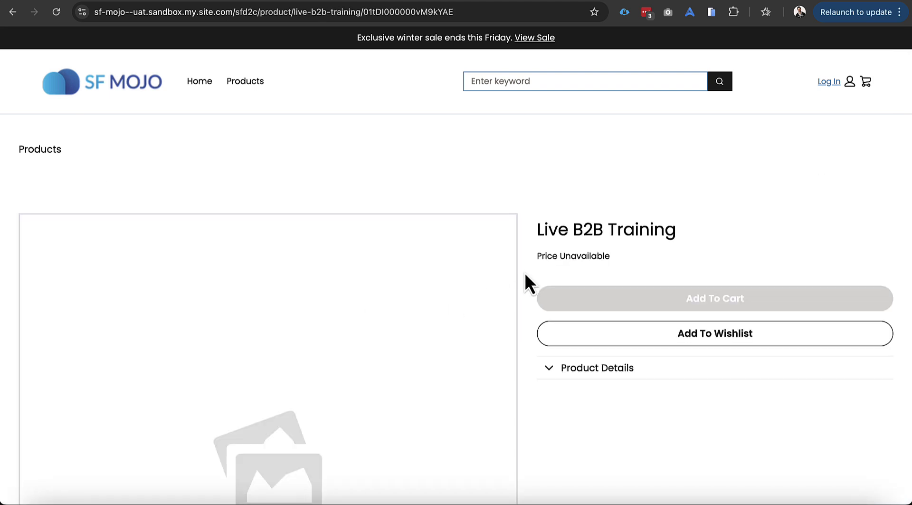
Activate the Salesforce Mojo D2C store from its Store Home in the admin
{"action": "key", "text": "ctrl+shift+Tab"}
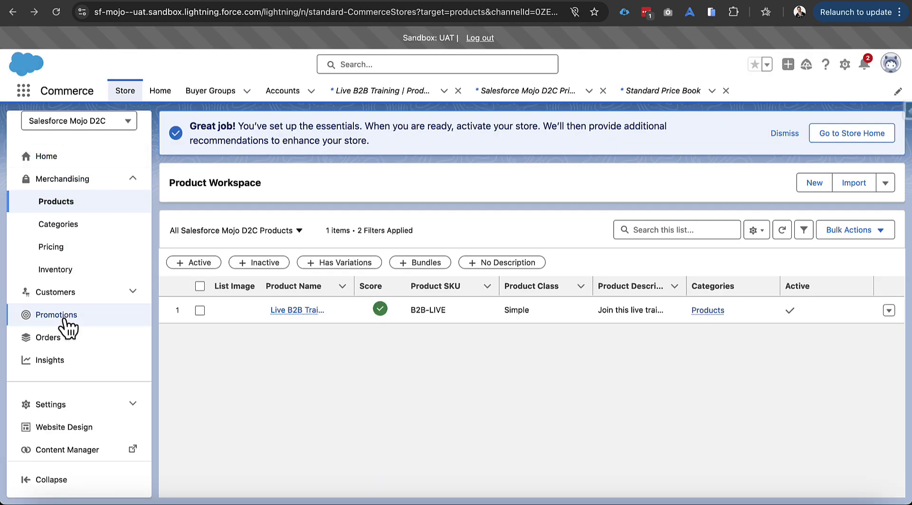
{"action": "left_click", "coordinate": [852, 134]}
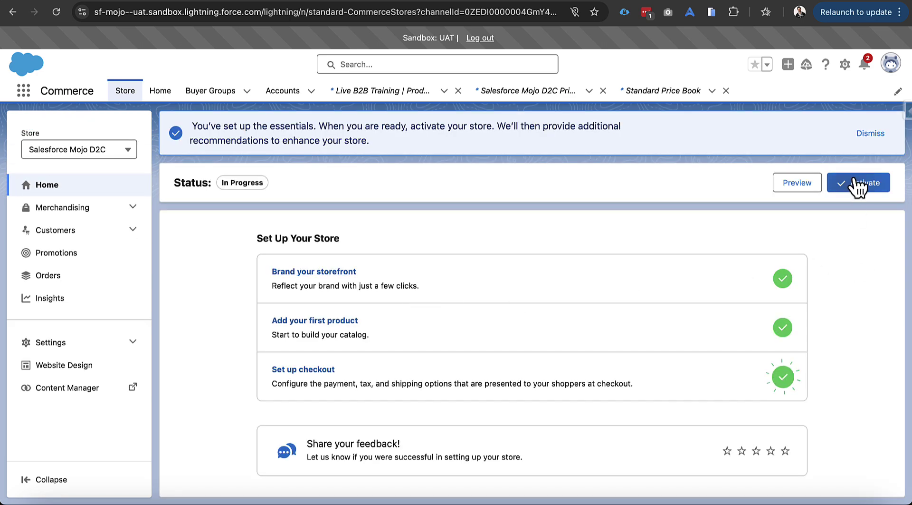
{"action": "left_click", "coordinate": [851, 183]}
{"action": "left_click", "coordinate": [670, 354]}
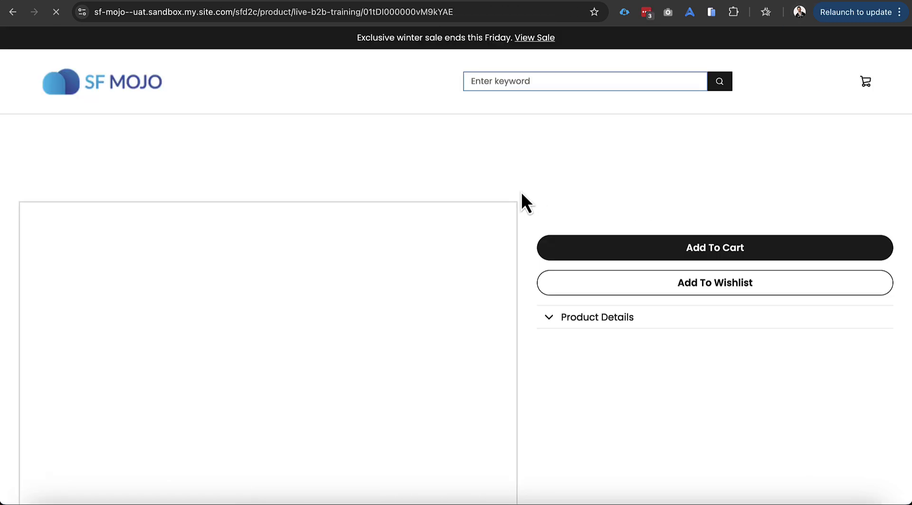
Add Live B2B Training to the cart and proceed to checkout
{"action": "left_click", "coordinate": [549, 311]}
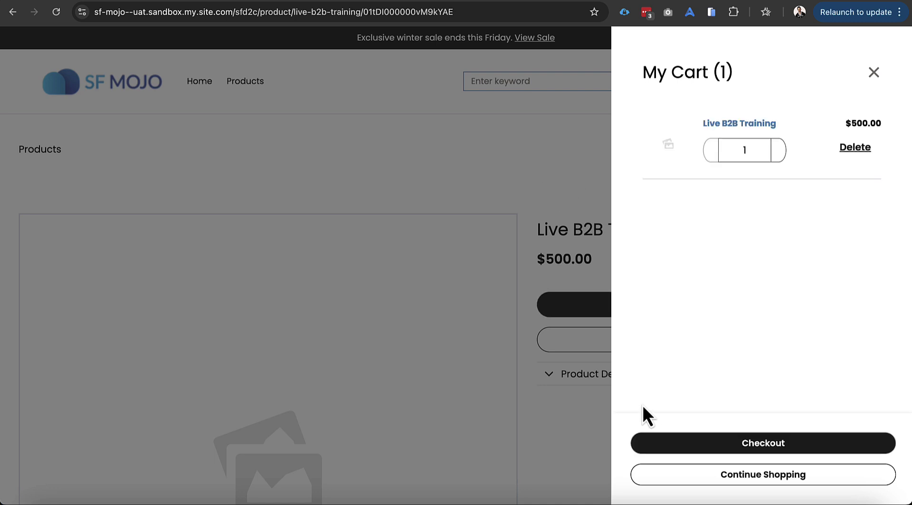
{"action": "left_click", "coordinate": [677, 449]}
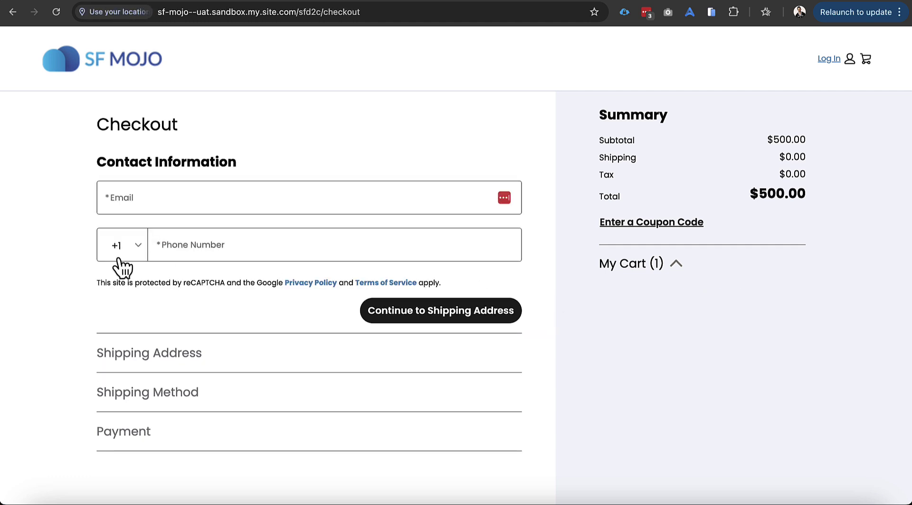
{"action": "left_click", "coordinate": [194, 121]}
Fill in the contact e-mail and the ten-digit contact phone number
{"action": "left_click", "coordinate": [166, 194]}
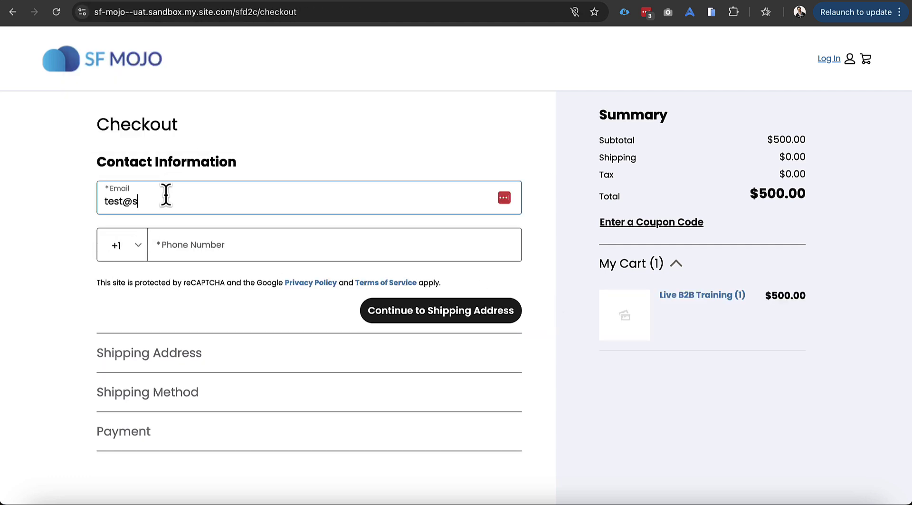
{"action": "left_click", "coordinate": [186, 246]}
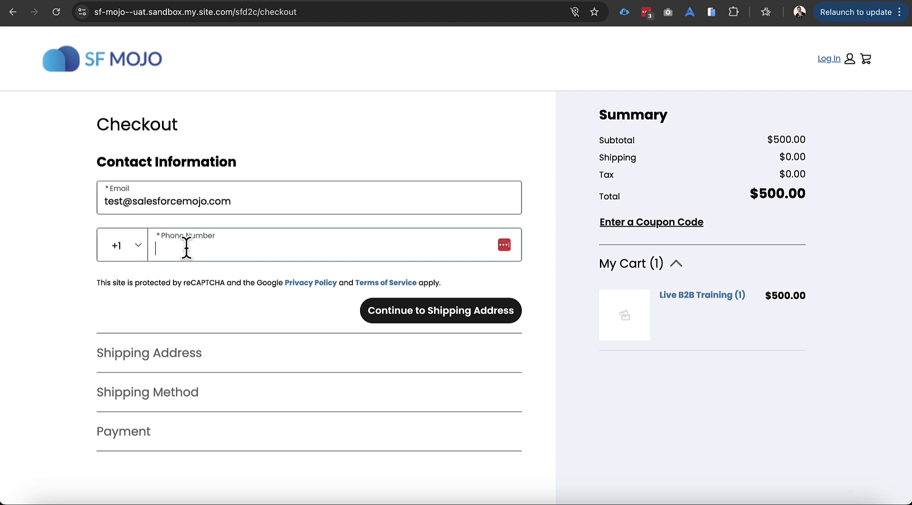
{"action": "type", "text": "6667778888"}
Move on to the shipping address and enter the recipient's first and last name
{"action": "left_click", "coordinate": [386, 320]}
{"action": "scroll", "coordinate": [59, 305], "scroll_direction": "down", "scroll_amount": 2}
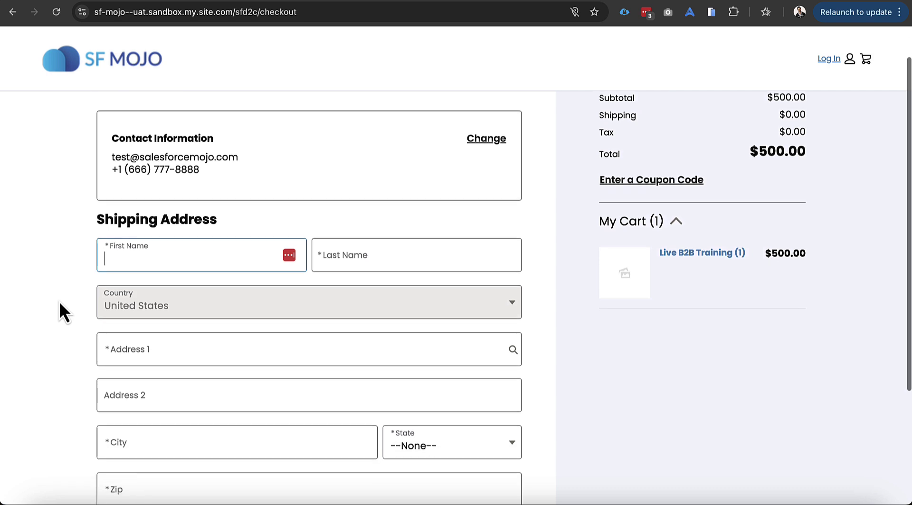
{"action": "key", "text": "Tab"}
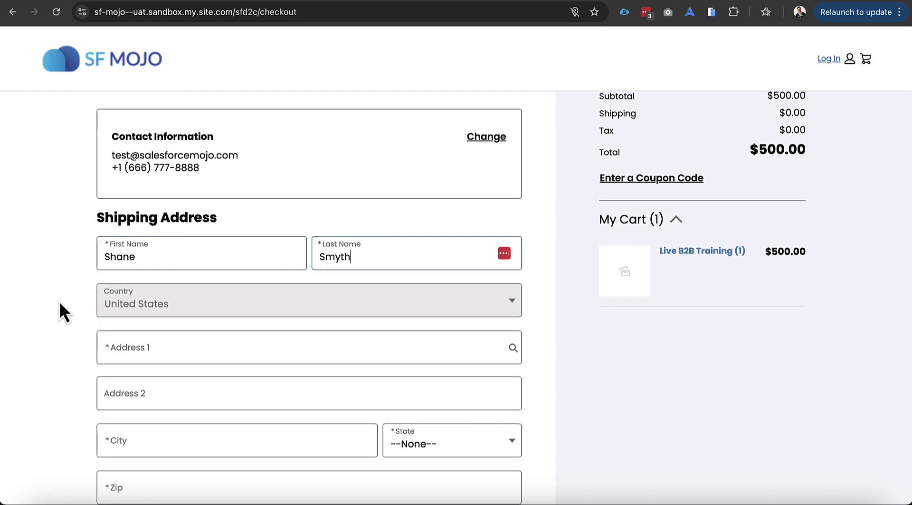
Enter the shipping street address, keeping the typed street over suggestions, and submit it
{"action": "left_click", "coordinate": [147, 350]}
{"action": "type", "text": "123"}
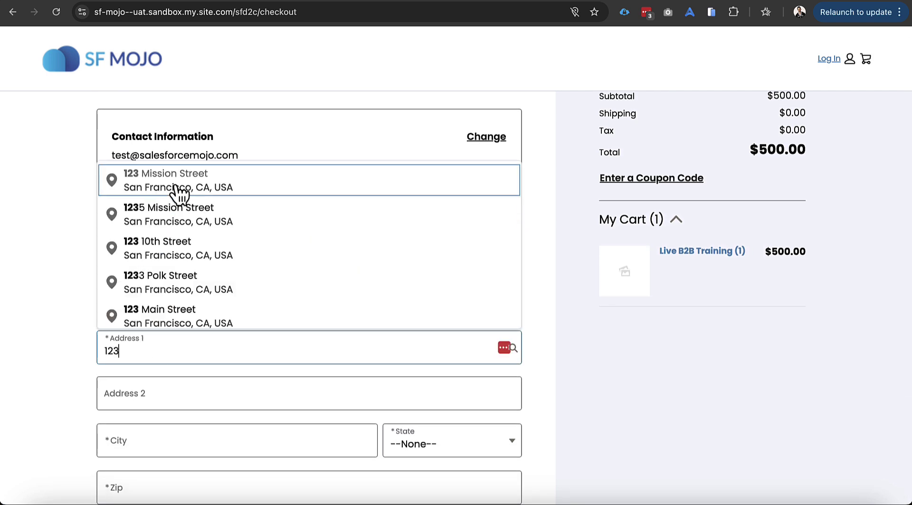
{"action": "left_click", "coordinate": [177, 186]}
{"action": "scroll", "coordinate": [119, 323], "scroll_direction": "down", "scroll_amount": 1}
{"action": "left_click", "coordinate": [145, 294]}
{"action": "left_click", "coordinate": [163, 328]}
{"action": "left_click", "coordinate": [162, 291]}
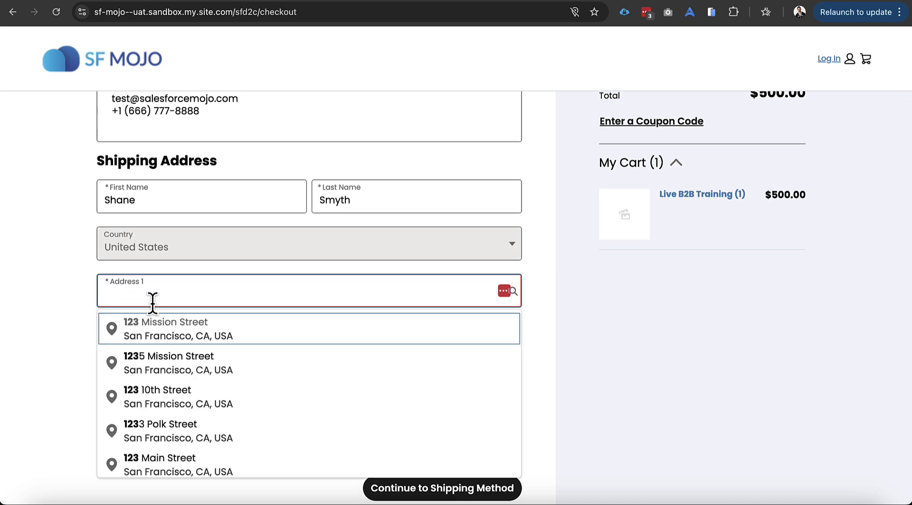
{"action": "type", "text": "123 Mission Street"}
{"action": "left_click", "coordinate": [71, 318]}
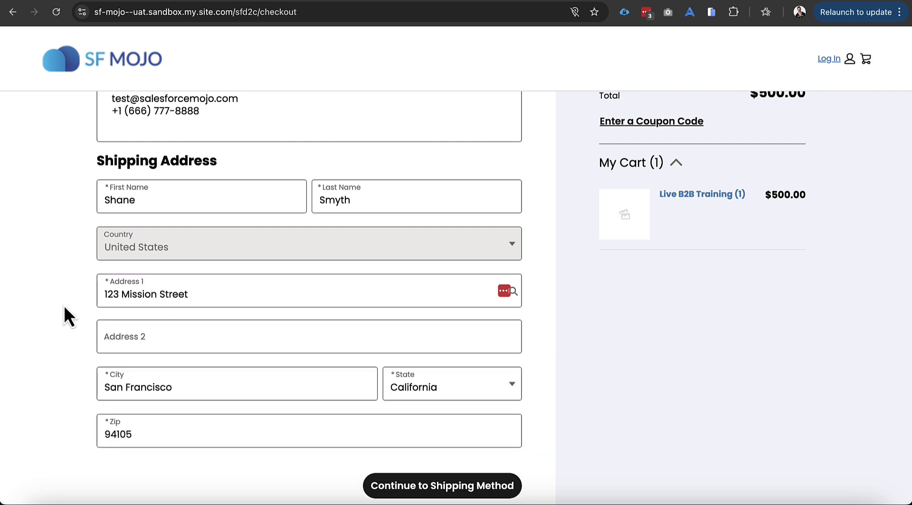
{"action": "scroll", "coordinate": [71, 318], "scroll_direction": "down", "scroll_amount": 3}
{"action": "left_click", "coordinate": [387, 389]}
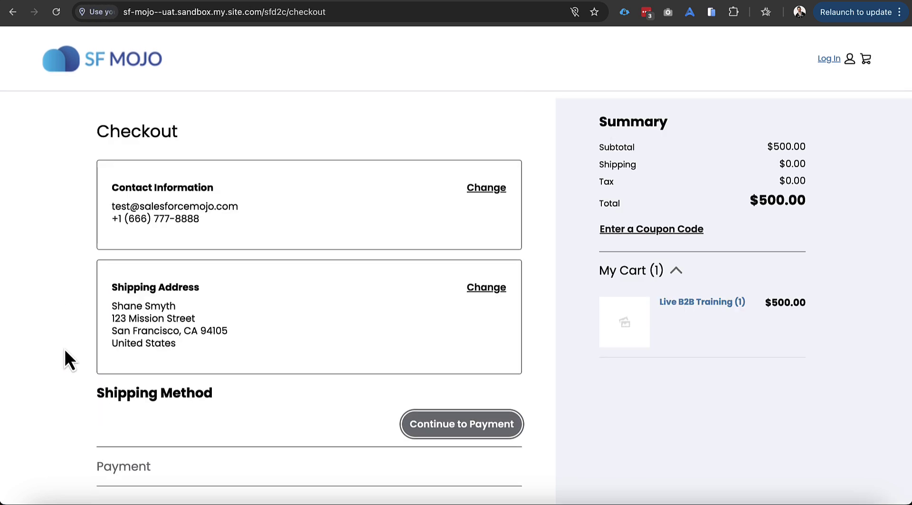
Dismiss the location prompt and continue from shipping method to payment
{"action": "left_click", "coordinate": [248, 42]}
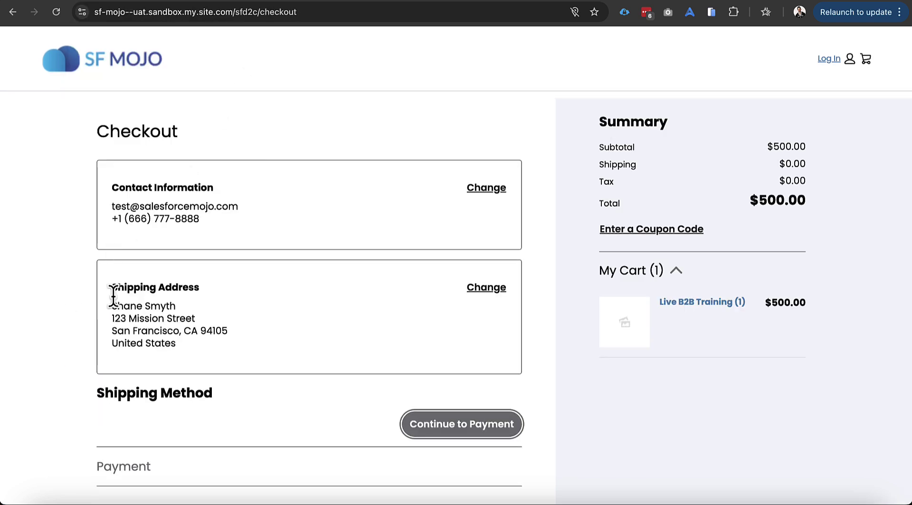
{"action": "left_click", "coordinate": [409, 428]}
{"action": "scroll", "coordinate": [89, 395], "scroll_direction": "down", "scroll_amount": 2}
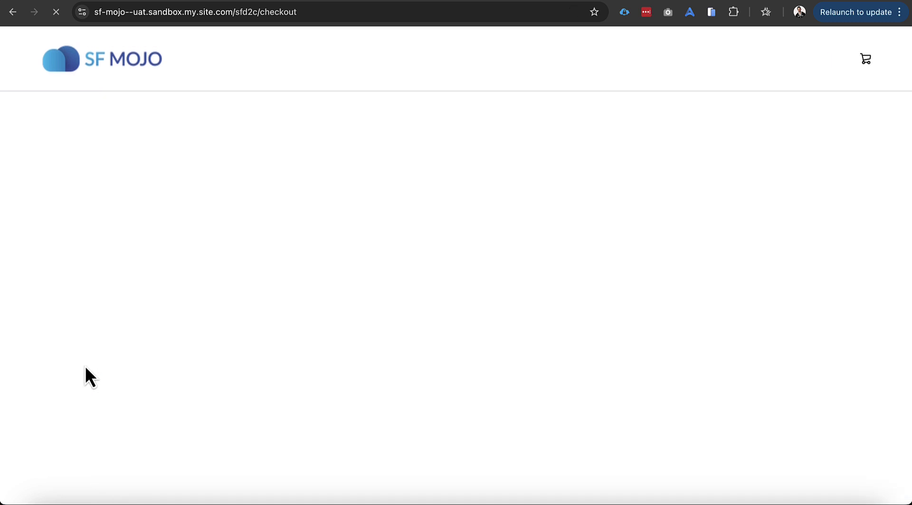
{"action": "scroll", "coordinate": [85, 363], "scroll_direction": "down", "scroll_amount": 1}
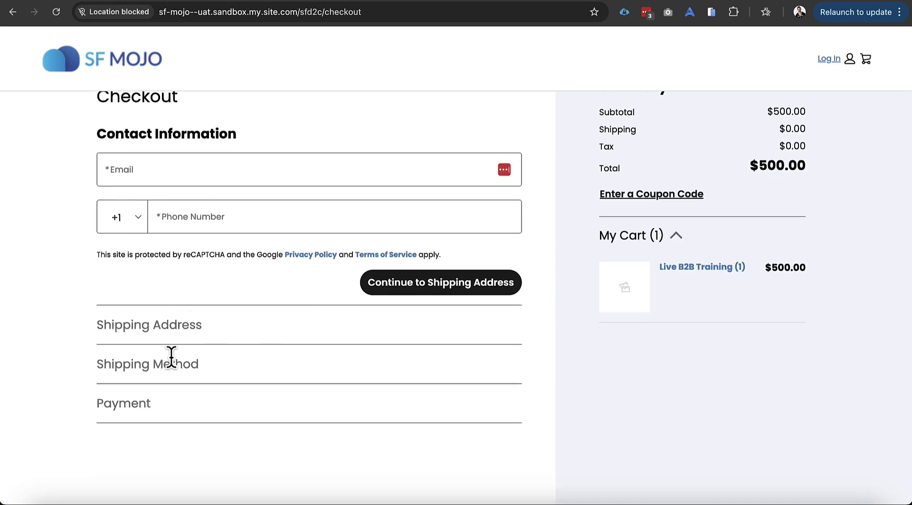
Open Chrome DevTools on the checkout page and start recording network requests
{"action": "right_click", "coordinate": [263, 307]}
{"action": "left_click", "coordinate": [309, 493]}
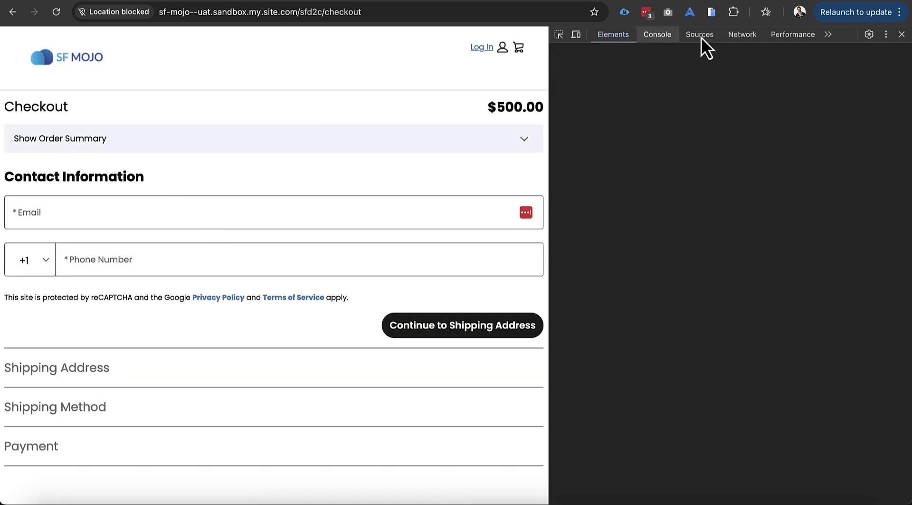
{"action": "left_click", "coordinate": [741, 35]}
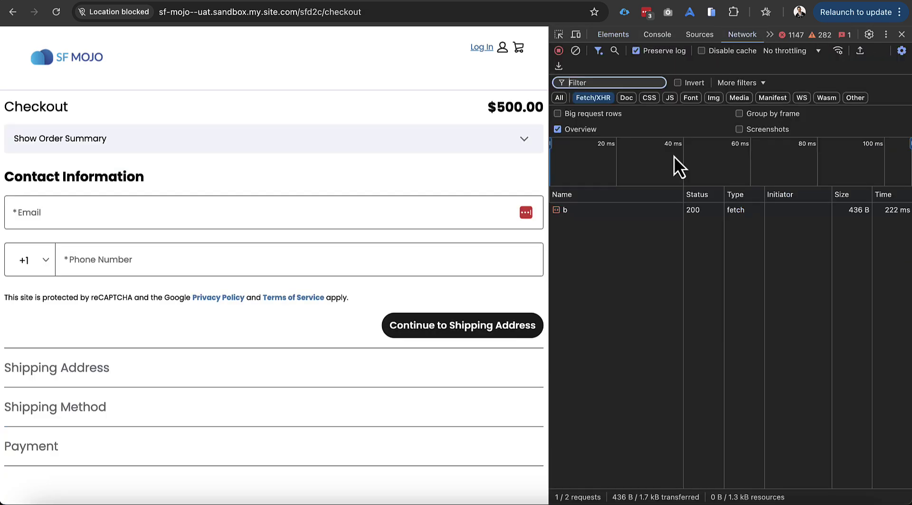
Re-enter the contact e-mail and phone number and submit the contact details
{"action": "left_click", "coordinate": [87, 209]}
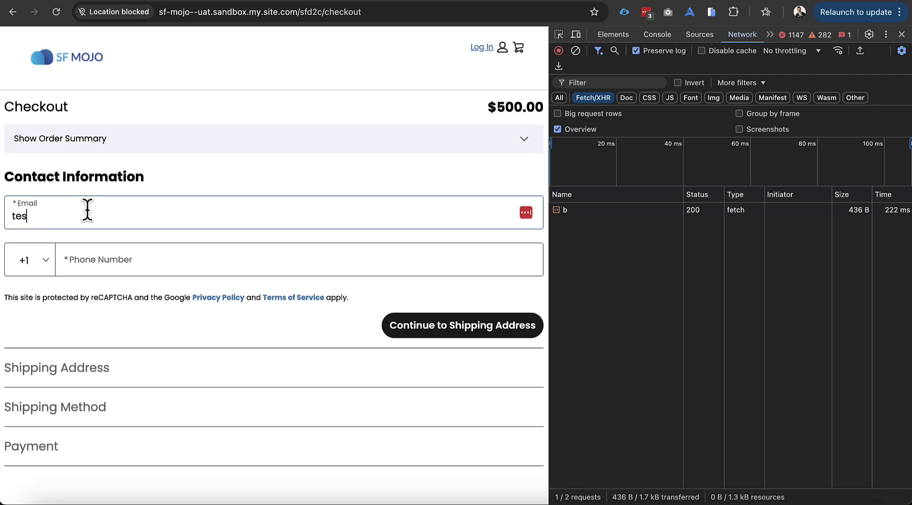
{"action": "type", "text": "c.com"}
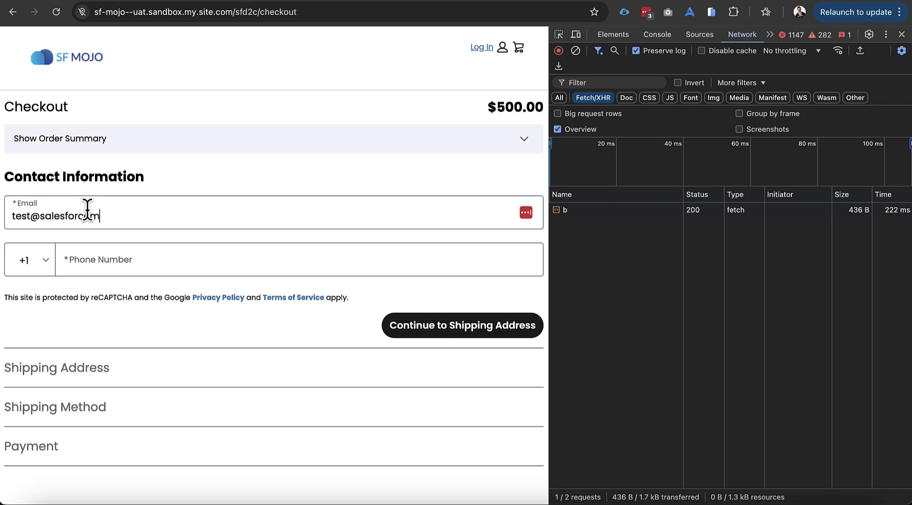
{"action": "type", "text": ".com"}
{"action": "key", "text": "Tab"}
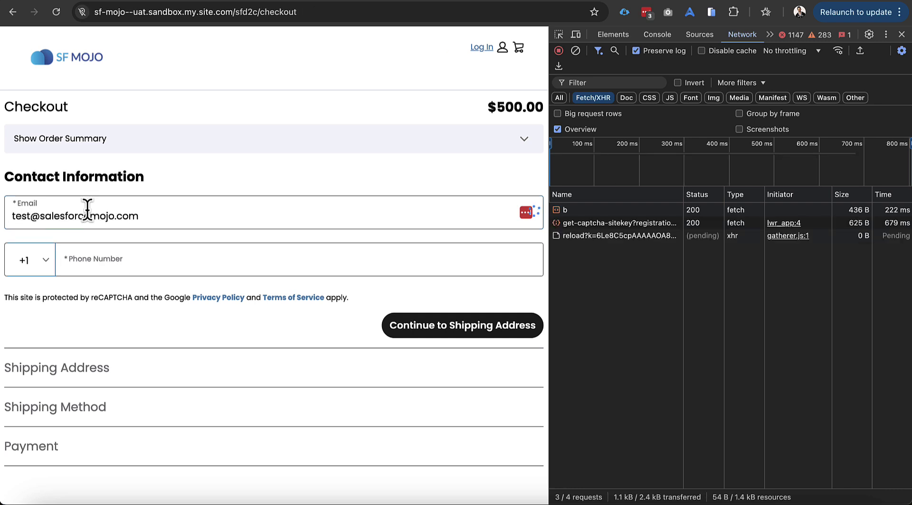
{"action": "left_click", "coordinate": [89, 260]}
{"action": "type", "text": "222"}
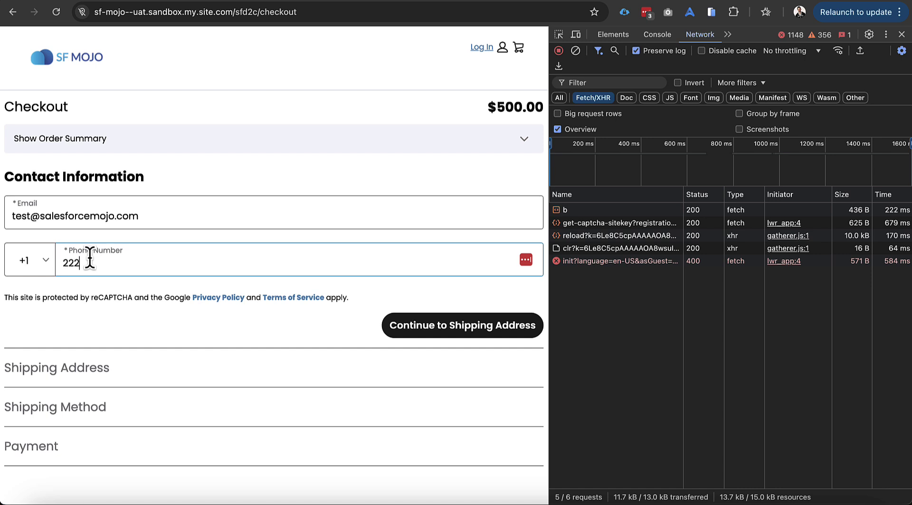
{"action": "type", "text": ") 333-4444"}
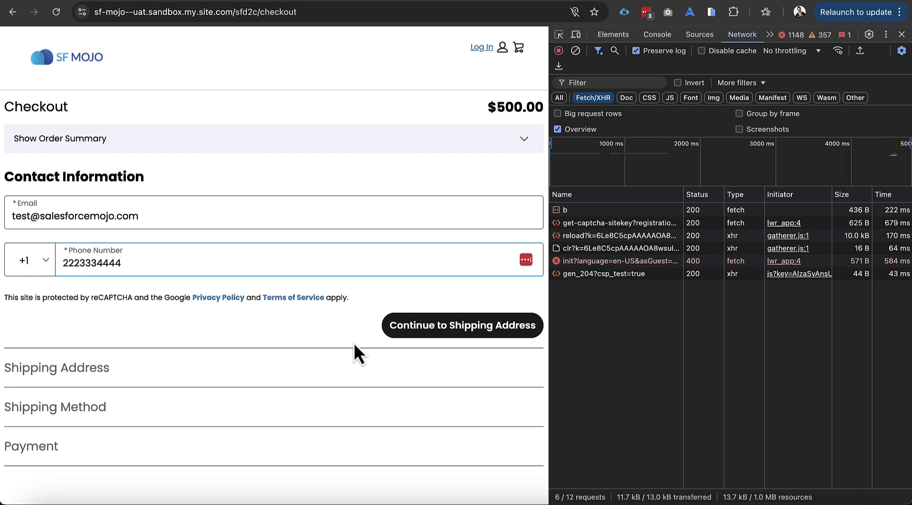
{"action": "left_click", "coordinate": [405, 325]}
Fill in the shipper's name and a suggested street address, continue, and dismiss the location prompt
{"action": "left_click", "coordinate": [244, 322]}
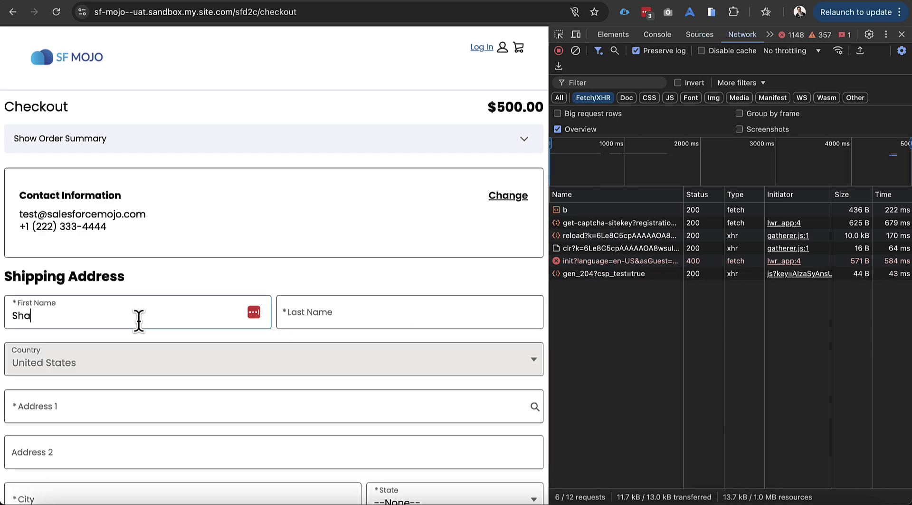
{"action": "key", "text": "Tab"}
{"action": "type", "text": "Sm"}
{"action": "left_click", "coordinate": [108, 403]}
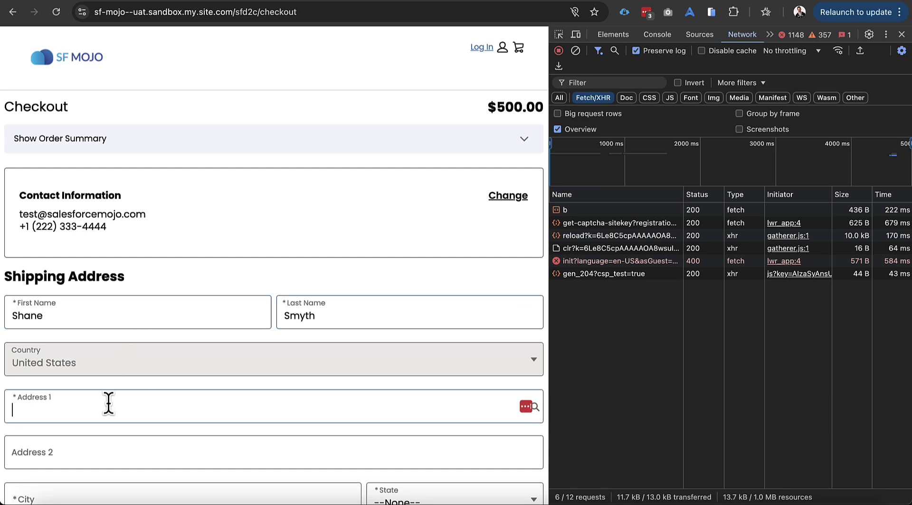
{"action": "type", "text": "1234"}
{"action": "left_click", "coordinate": [109, 236]}
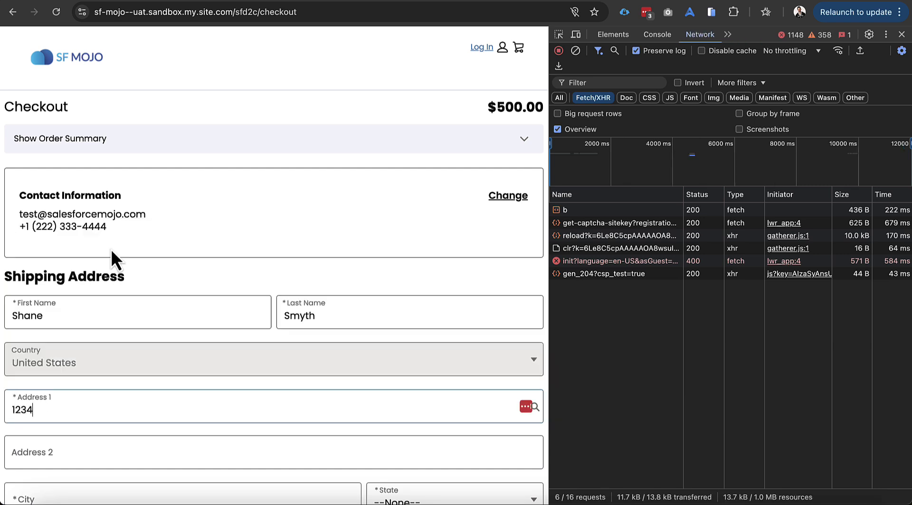
{"action": "scroll", "coordinate": [111, 418], "scroll_direction": "down", "scroll_amount": 4}
{"action": "left_click", "coordinate": [418, 347]}
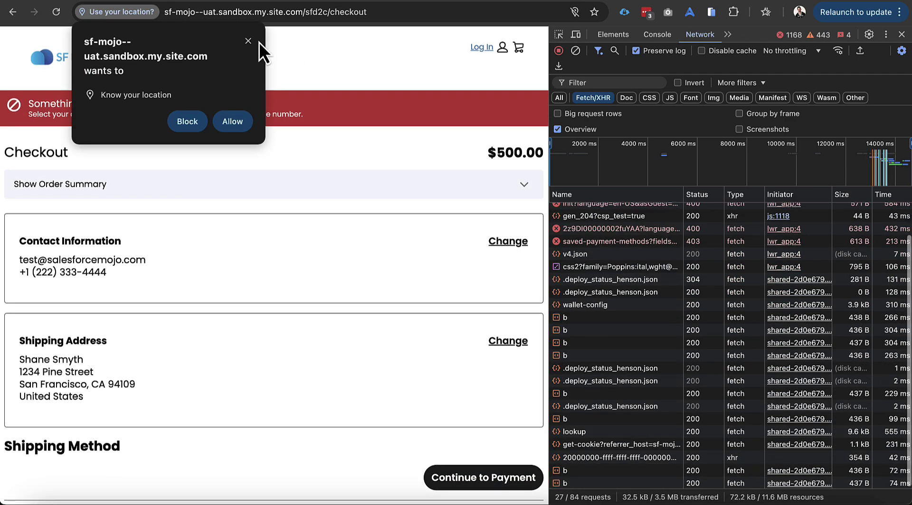
{"action": "left_click", "coordinate": [248, 41]}
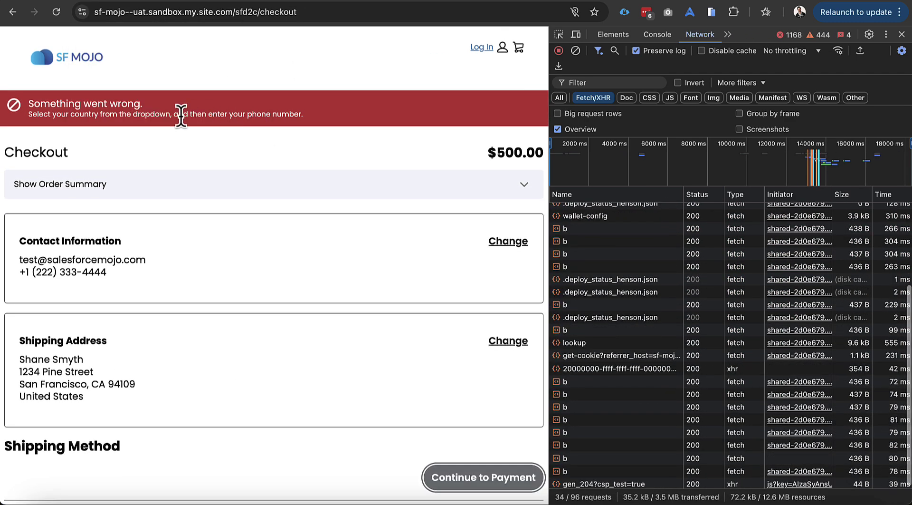
{"action": "scroll", "coordinate": [234, 234], "scroll_direction": "down", "scroll_amount": 2}
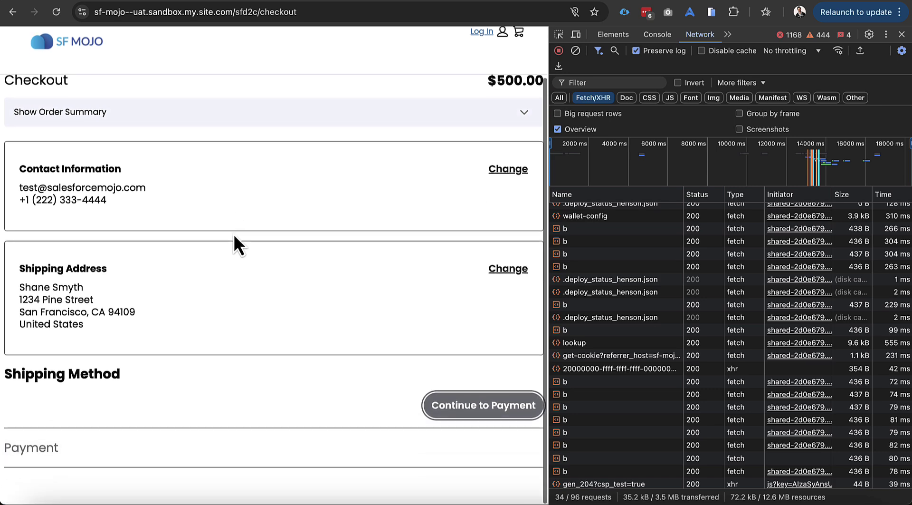
{"action": "scroll", "coordinate": [629, 451], "scroll_direction": "up", "scroll_amount": 5}
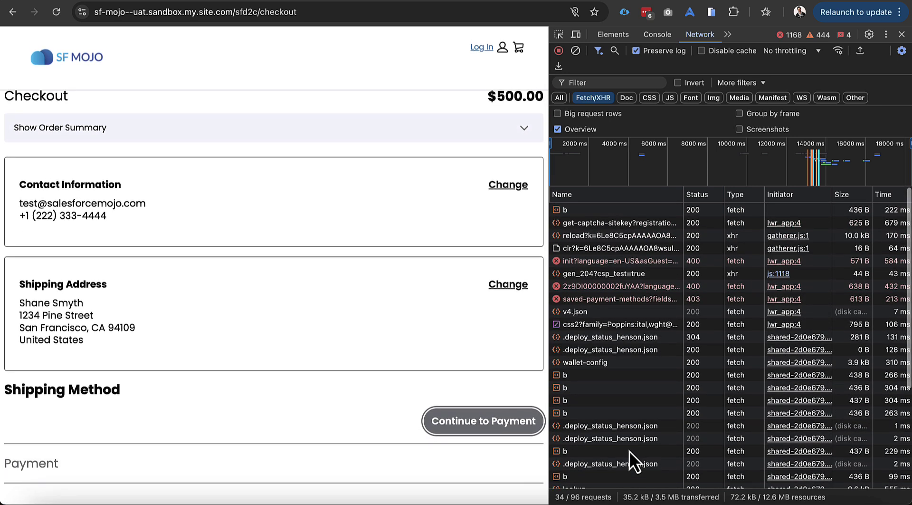
Inspect the failed checkout request's INVALID_CHECKOUT_INPUT errors for country and phone
{"action": "left_click", "coordinate": [625, 300]}
{"action": "left_click", "coordinate": [595, 287]}
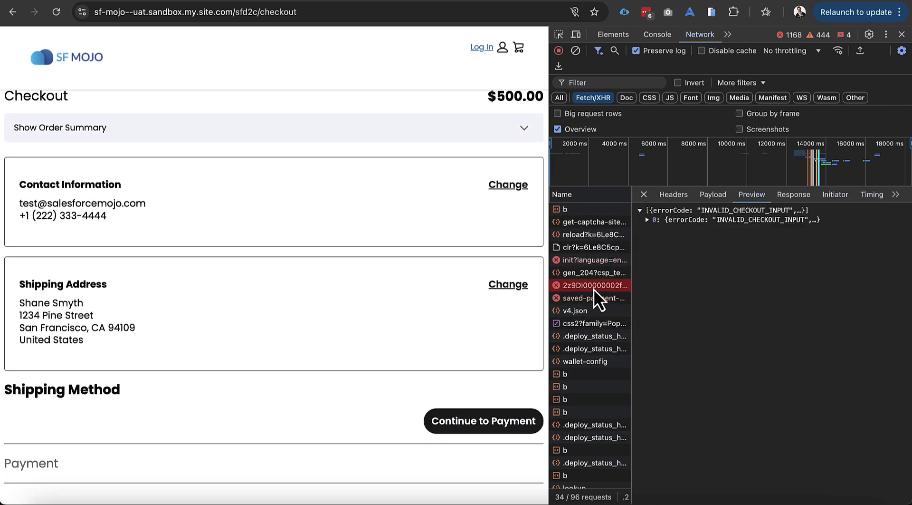
{"action": "left_click", "coordinate": [658, 220]}
{"action": "scroll", "coordinate": [697, 239], "scroll_direction": "right", "scroll_amount": 3}
{"action": "scroll", "coordinate": [697, 238], "scroll_direction": "right", "scroll_amount": 2}
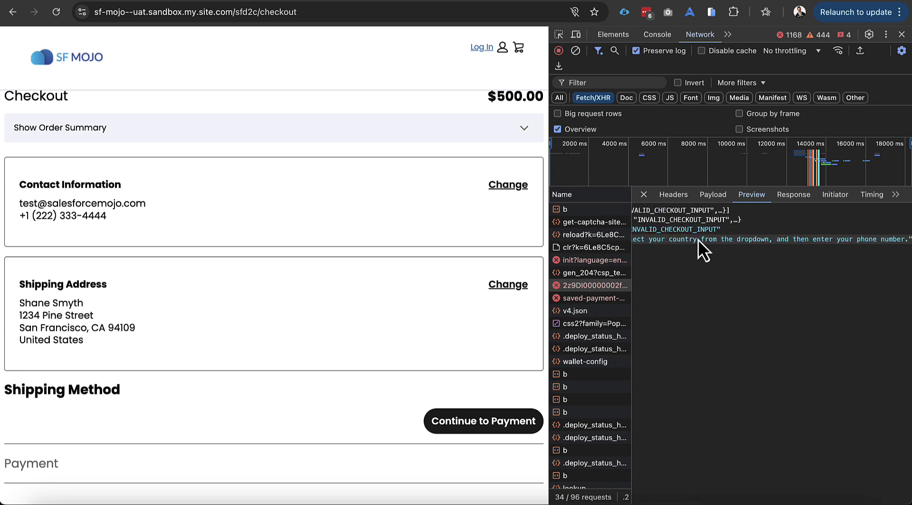
{"action": "scroll", "coordinate": [698, 239], "scroll_direction": "left", "scroll_amount": 2}
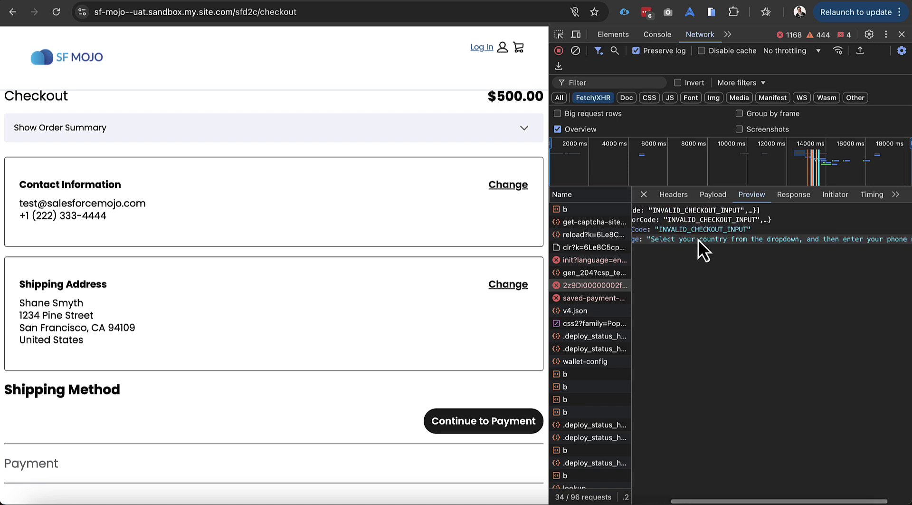
{"action": "scroll", "coordinate": [698, 238], "scroll_direction": "right", "scroll_amount": 2}
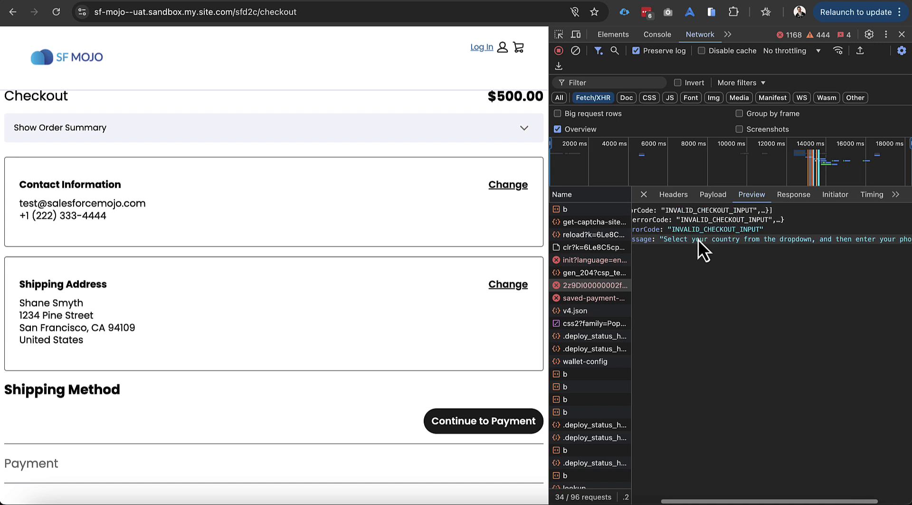
{"action": "scroll", "coordinate": [697, 238], "scroll_direction": "right", "scroll_amount": 2}
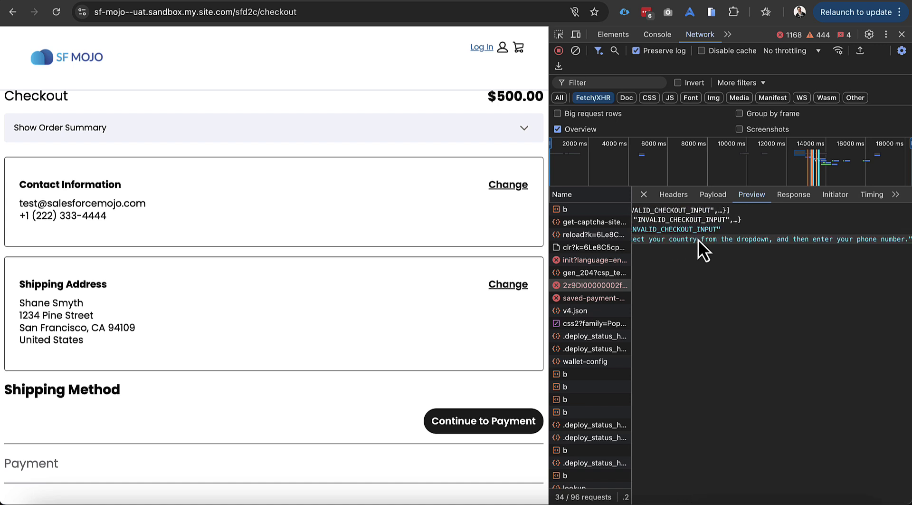
{"action": "scroll", "coordinate": [698, 239], "scroll_direction": "left", "scroll_amount": 4}
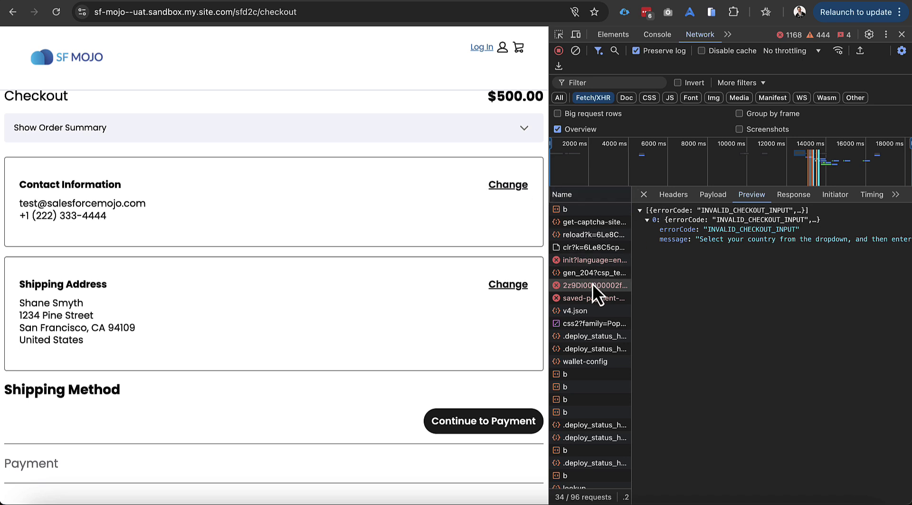
Read the failed saved-payment-methods response showing FUNCTIONALITY_NOT_ENABLED
{"action": "left_click", "coordinate": [598, 298]}
{"action": "left_click", "coordinate": [785, 199]}
{"action": "scroll", "coordinate": [756, 235], "scroll_direction": "right", "scroll_amount": 2}
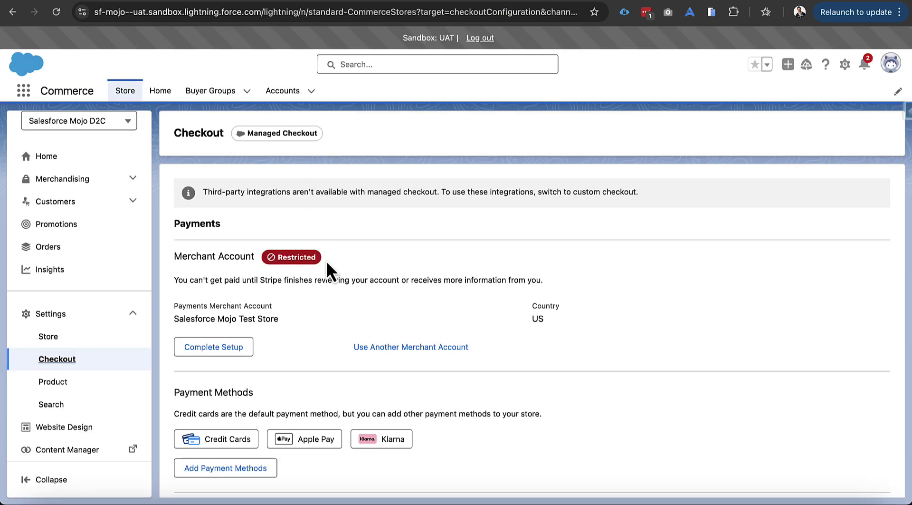
{"action": "scroll", "coordinate": [326, 260], "scroll_direction": "down", "scroll_amount": 5}
{"action": "scroll", "coordinate": [326, 260], "scroll_direction": "down", "scroll_amount": 6}
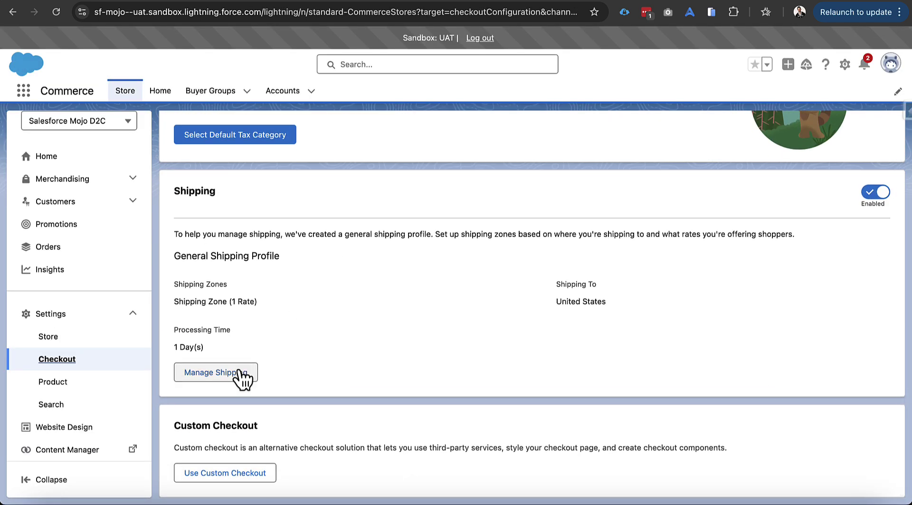
Look over the general shipping profile, then return to the store's Checkout settings
{"action": "left_click", "coordinate": [242, 374]}
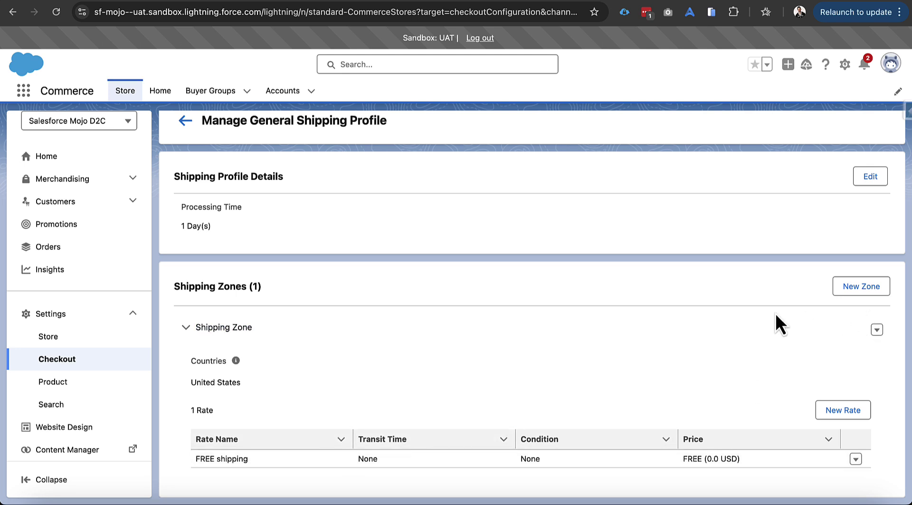
{"action": "left_click", "coordinate": [188, 326]}
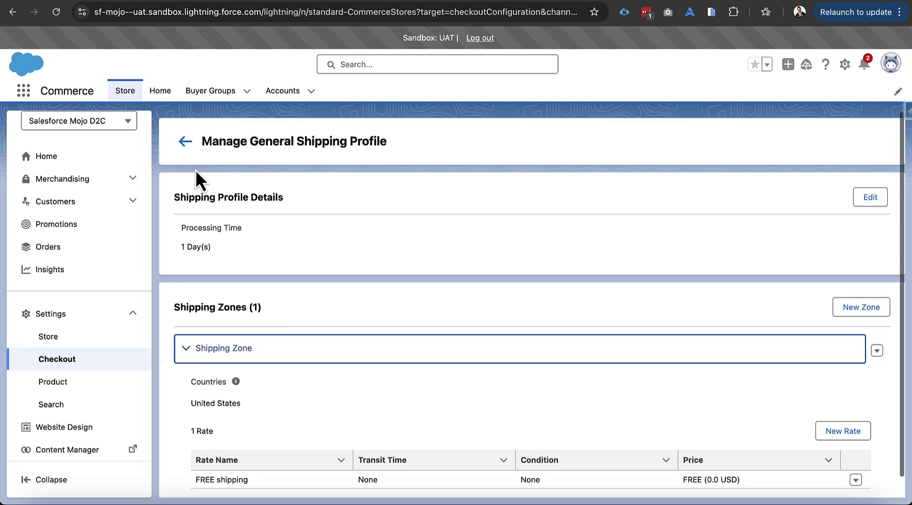
{"action": "left_click", "coordinate": [186, 142]}
{"action": "scroll", "coordinate": [273, 295], "scroll_direction": "down", "scroll_amount": 10}
{"action": "scroll", "coordinate": [275, 303], "scroll_direction": "down", "scroll_amount": 5}
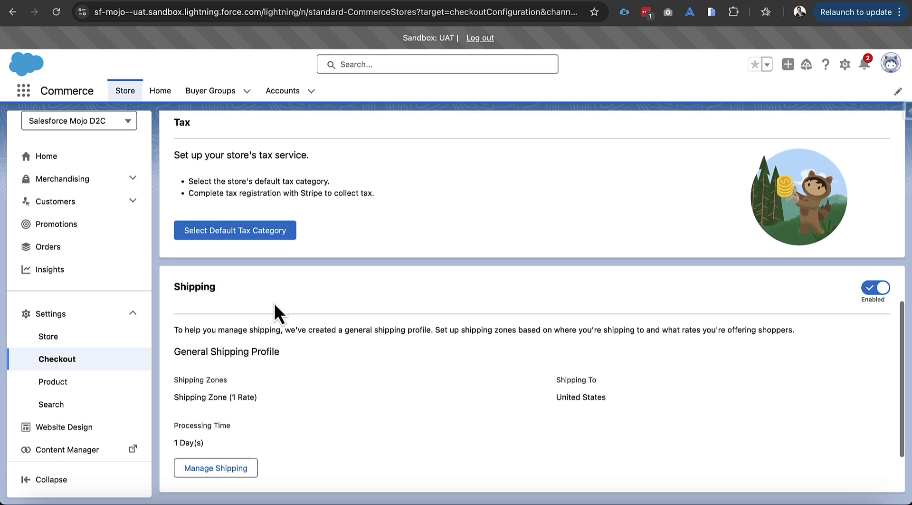
{"action": "scroll", "coordinate": [275, 316], "scroll_direction": "up", "scroll_amount": 5}
{"action": "scroll", "coordinate": [277, 339], "scroll_direction": "up", "scroll_amount": 2}
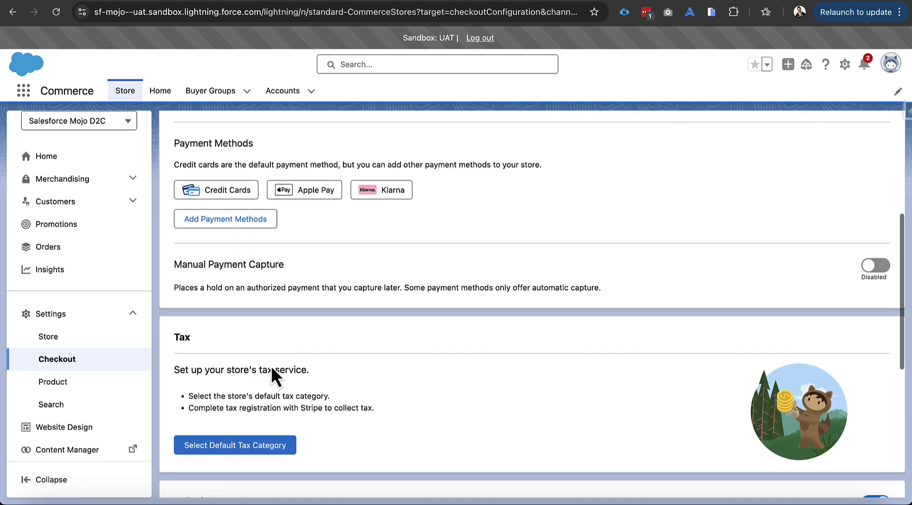
Set General - Services as the default tax category and save
{"action": "left_click", "coordinate": [261, 451]}
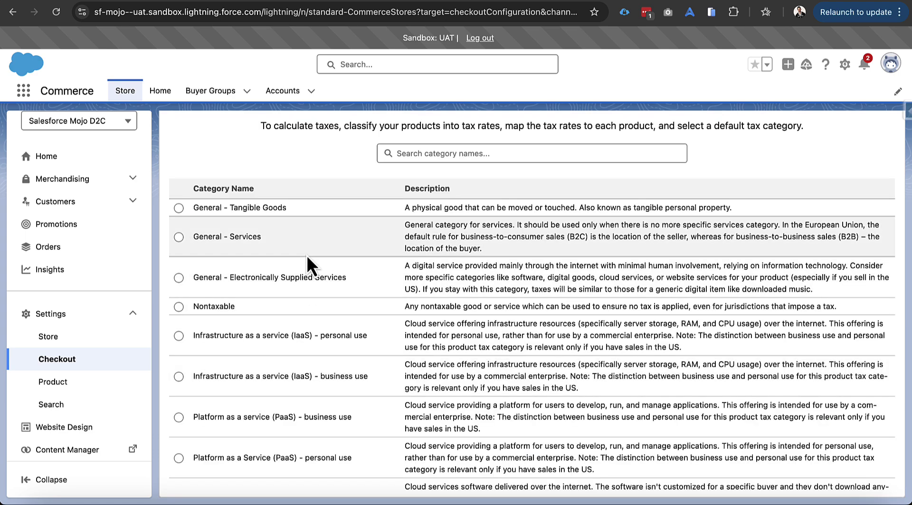
{"action": "left_click", "coordinate": [179, 236]}
{"action": "scroll", "coordinate": [270, 293], "scroll_direction": "down", "scroll_amount": 15}
{"action": "scroll", "coordinate": [357, 157], "scroll_direction": "up", "scroll_amount": 3}
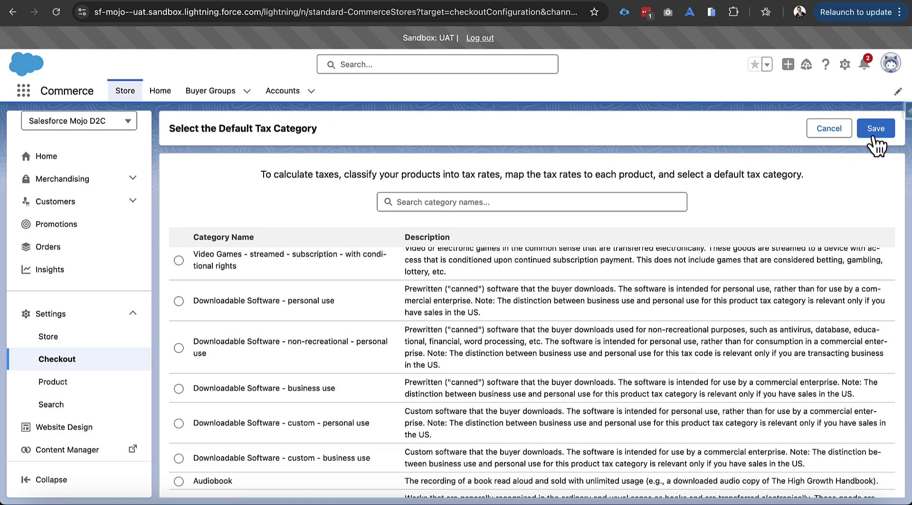
{"action": "left_click", "coordinate": [878, 130]}
{"action": "scroll", "coordinate": [295, 357], "scroll_direction": "down", "scroll_amount": 5}
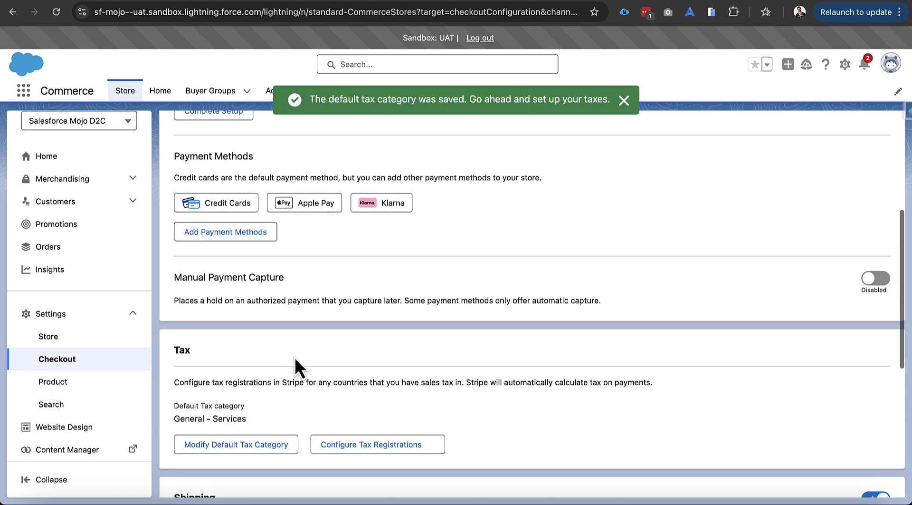
{"action": "scroll", "coordinate": [285, 354], "scroll_direction": "up", "scroll_amount": 5}
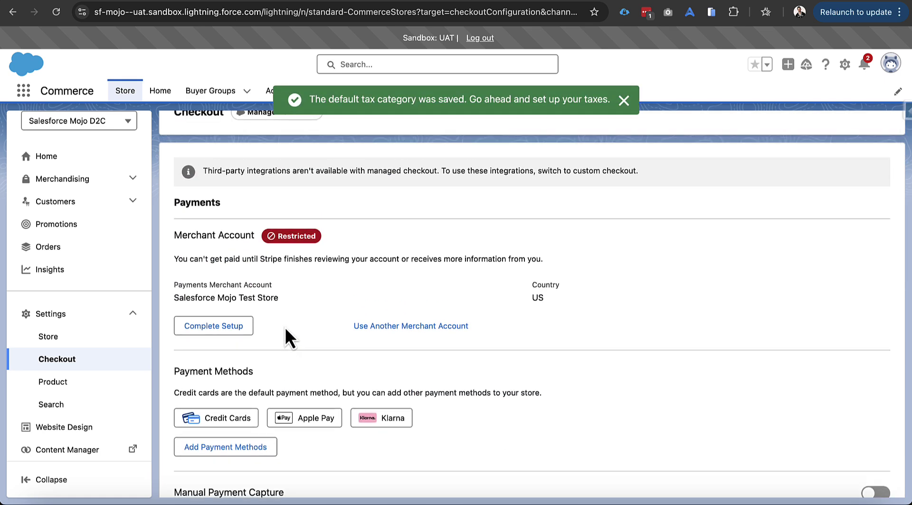
Remove Apple Pay and Klarna so only Credit Cards remain, save, and return to the storefront
{"action": "key", "text": "super+r"}
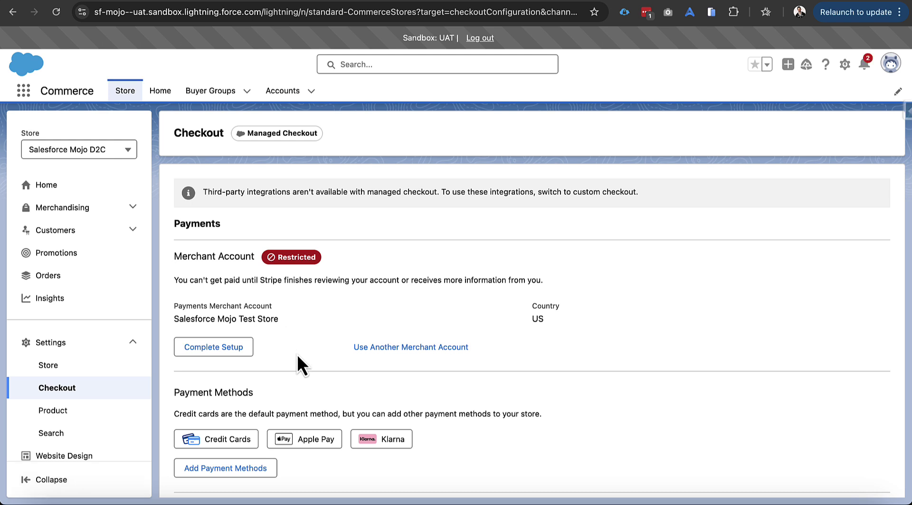
{"action": "scroll", "coordinate": [297, 355], "scroll_direction": "down", "scroll_amount": 1}
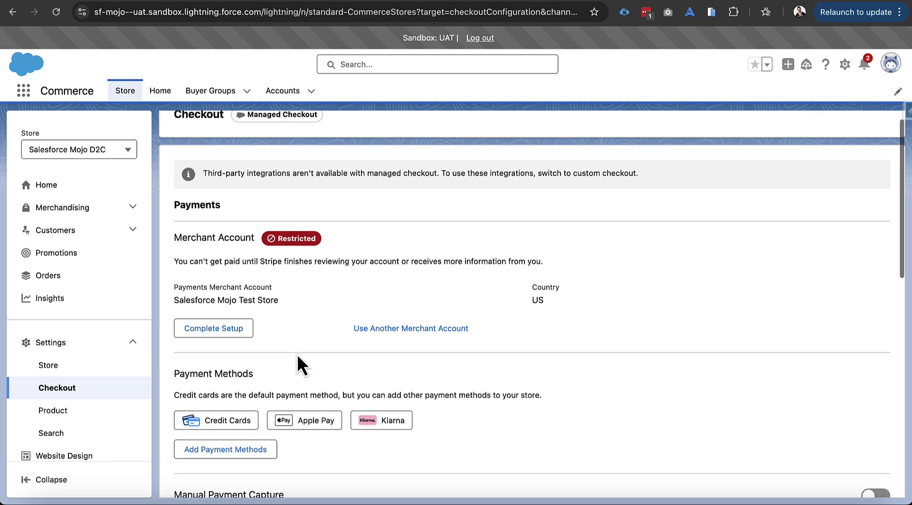
{"action": "scroll", "coordinate": [298, 355], "scroll_direction": "up", "scroll_amount": 1}
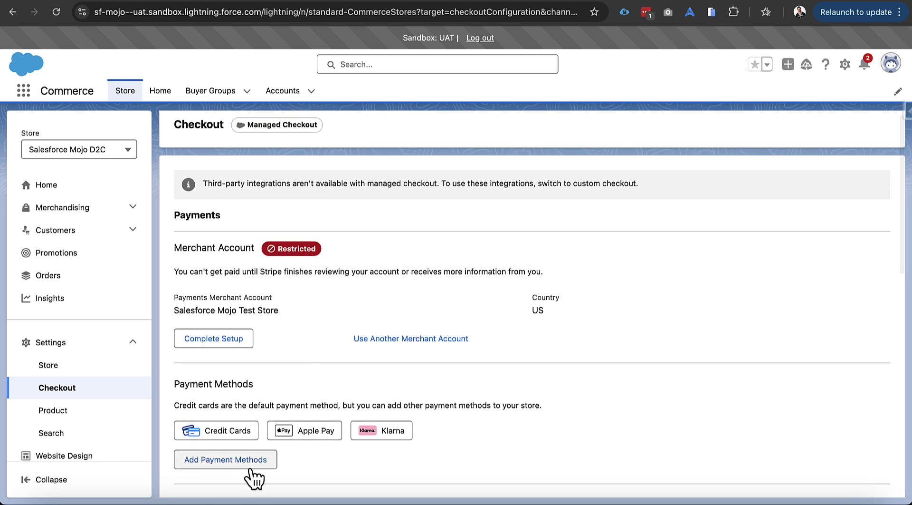
{"action": "left_click", "coordinate": [260, 457]}
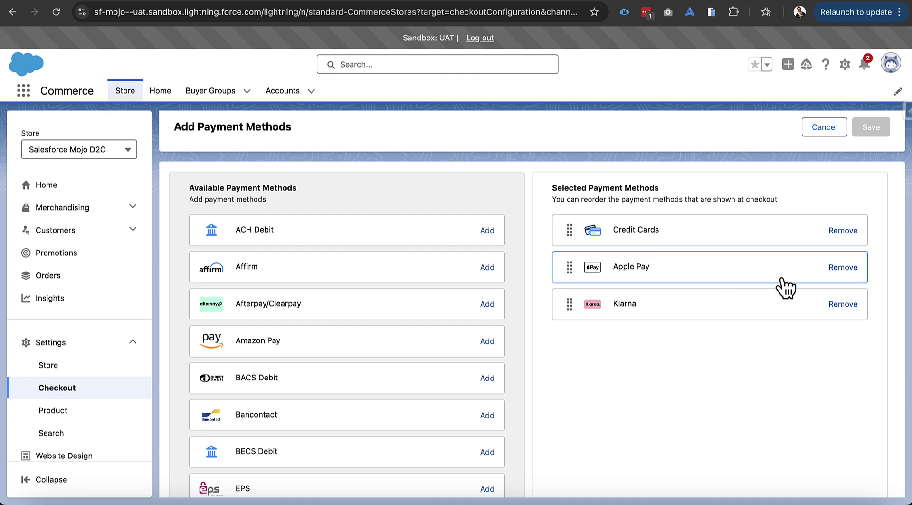
{"action": "left_click", "coordinate": [843, 267]}
{"action": "left_click", "coordinate": [843, 267]}
{"action": "left_click", "coordinate": [872, 129]}
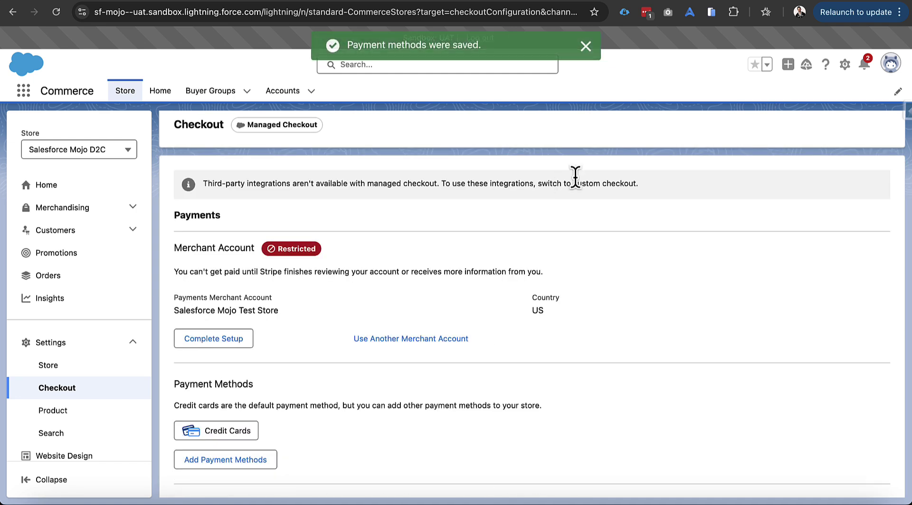
{"action": "left_click", "coordinate": [829, 6]}
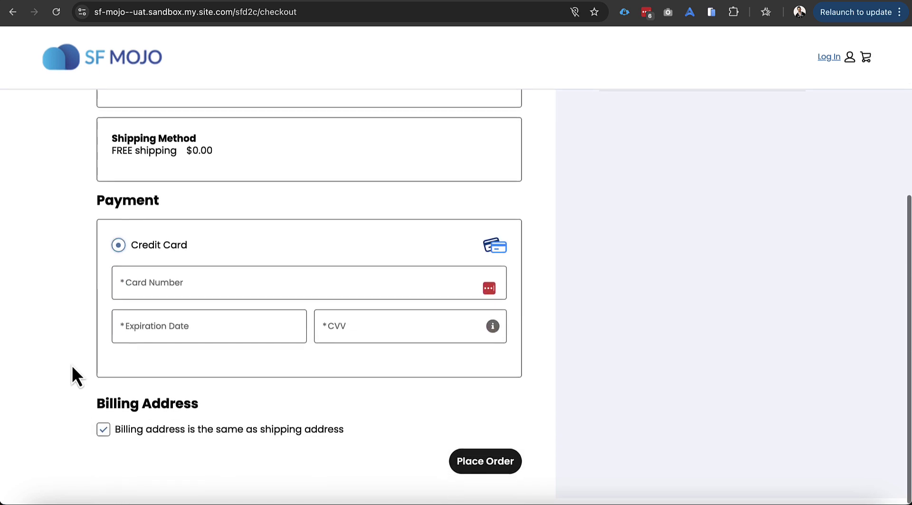
Enter the test credit card number, replacing an invalid first attempt
{"action": "left_click", "coordinate": [158, 287]}
{"action": "type", "text": "4333 3333 3333 333"}
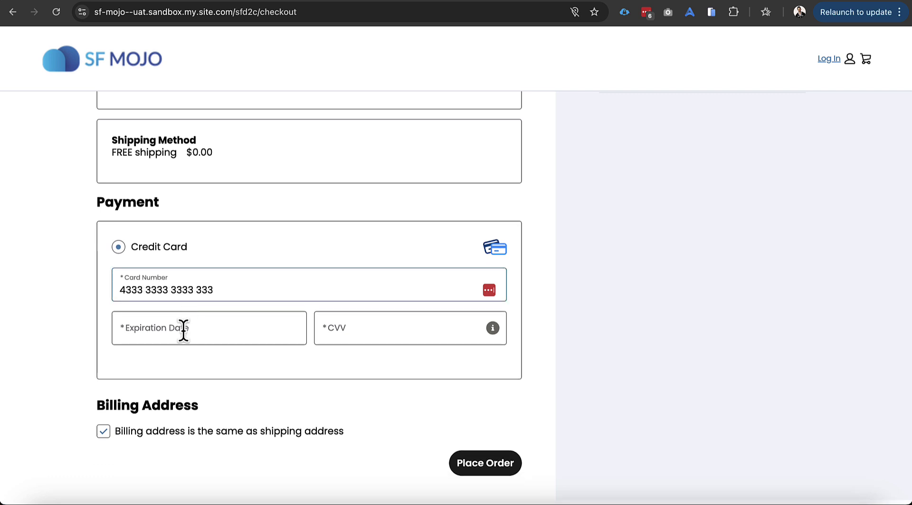
{"action": "left_click", "coordinate": [184, 329]}
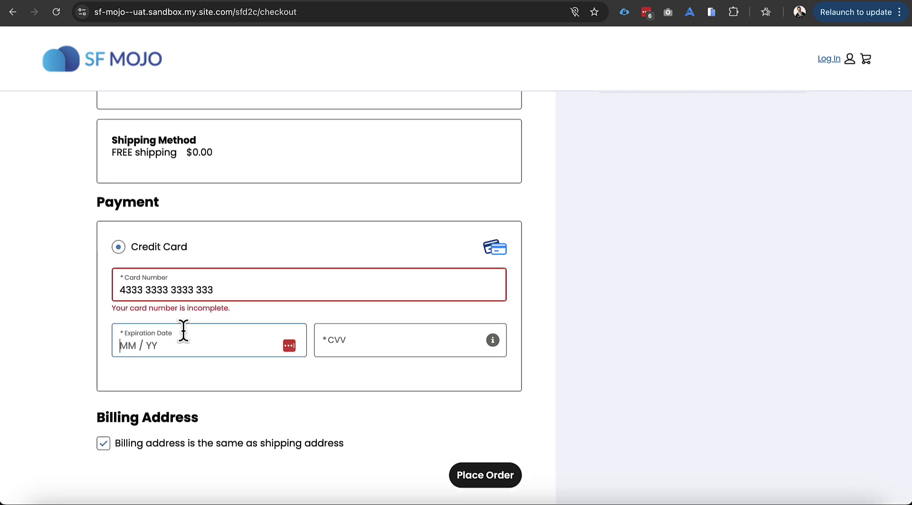
{"action": "left_click", "coordinate": [221, 290]}
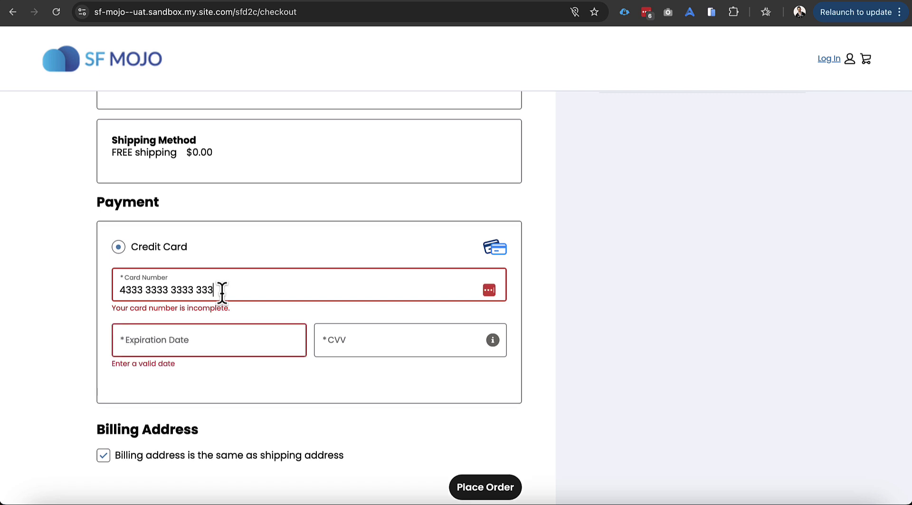
{"action": "type", "text": "3"}
{"action": "triple_click", "coordinate": [141, 290]}
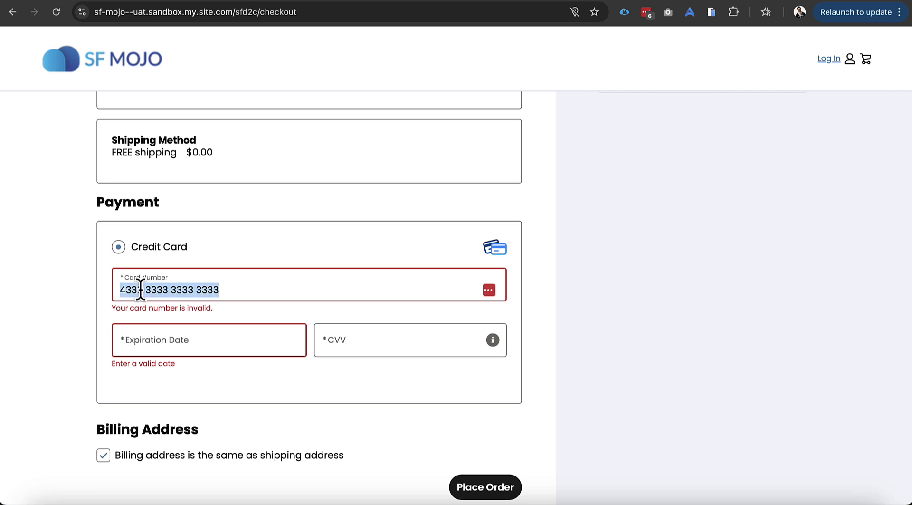
{"action": "type", "text": "4242 4242 4242 4242"}
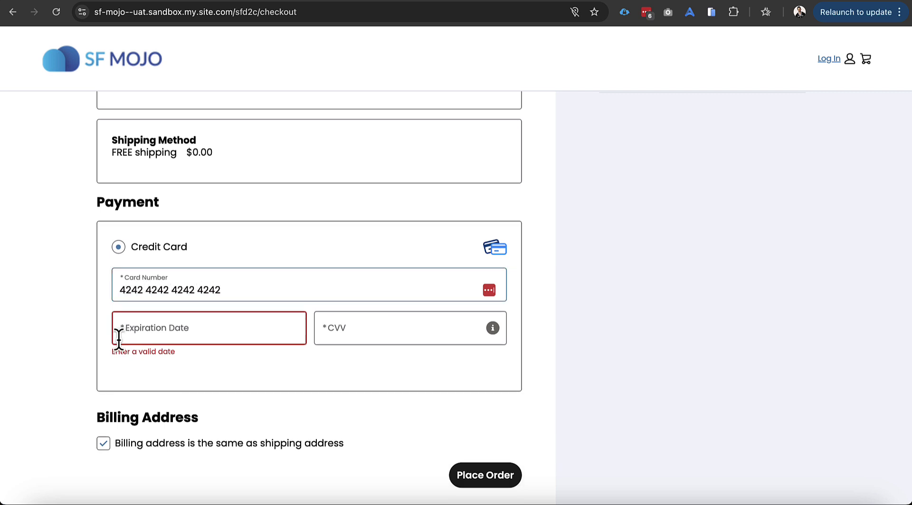
Enter expiry 12/30 and the security code, place the order, and select its confirmation number
{"action": "left_click", "coordinate": [122, 337]}
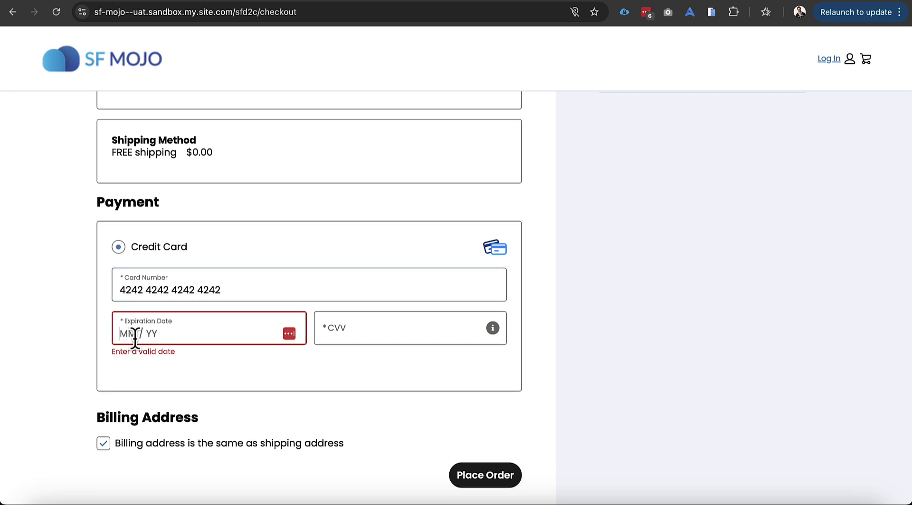
{"action": "type", "text": "12 / 30"}
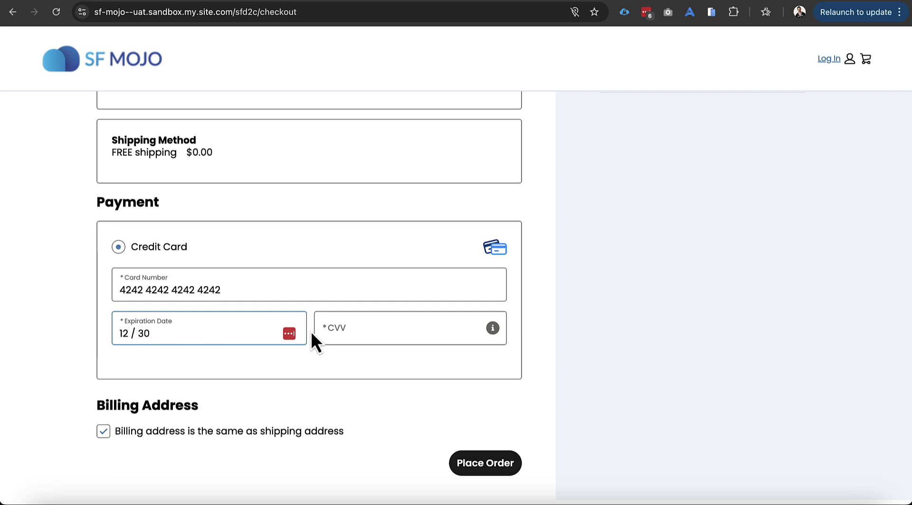
{"action": "left_click", "coordinate": [326, 330]}
{"action": "type", "text": "123"}
{"action": "left_click", "coordinate": [463, 465]}
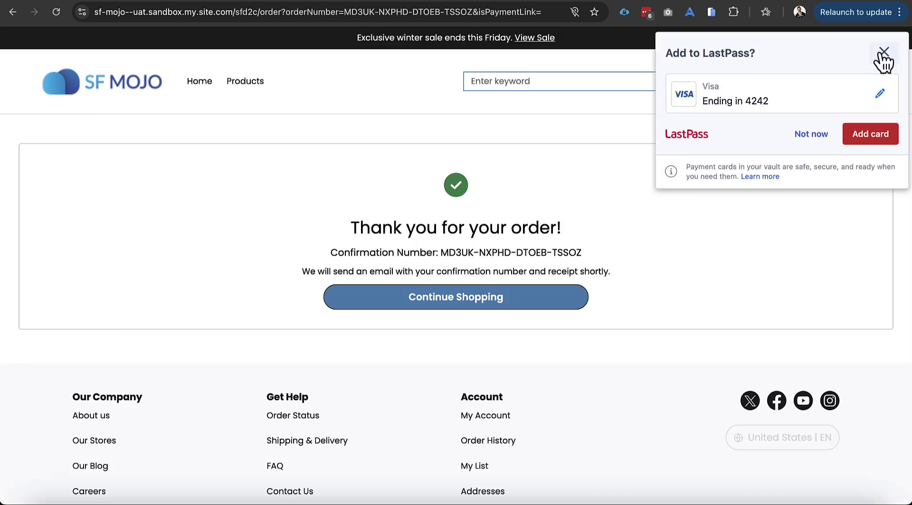
{"action": "left_click", "coordinate": [883, 54]}
{"action": "left_click_drag", "start_coordinate": [441, 254], "coordinate": [572, 255]}
{"action": "left_click", "coordinate": [621, 247]}
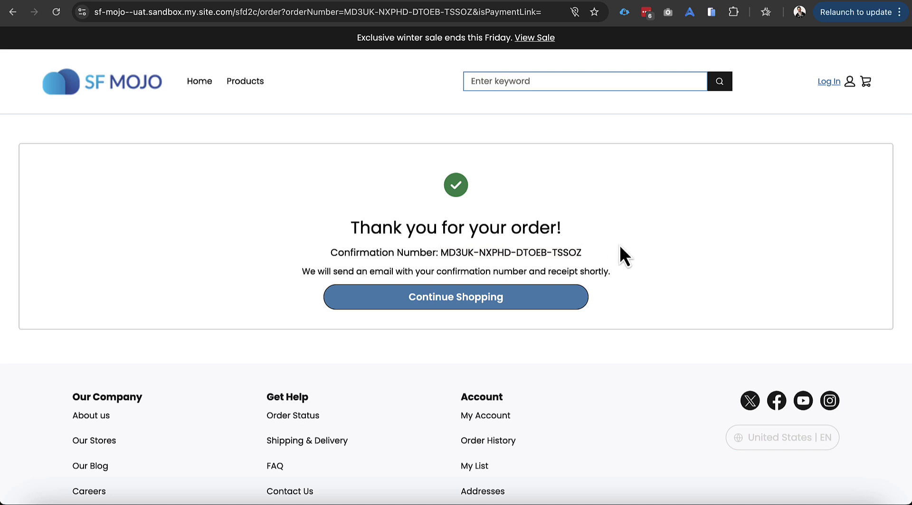
In the Salesforce admin, open the new $500 order's summary from the Orders list
{"action": "left_click", "coordinate": [343, 8]}
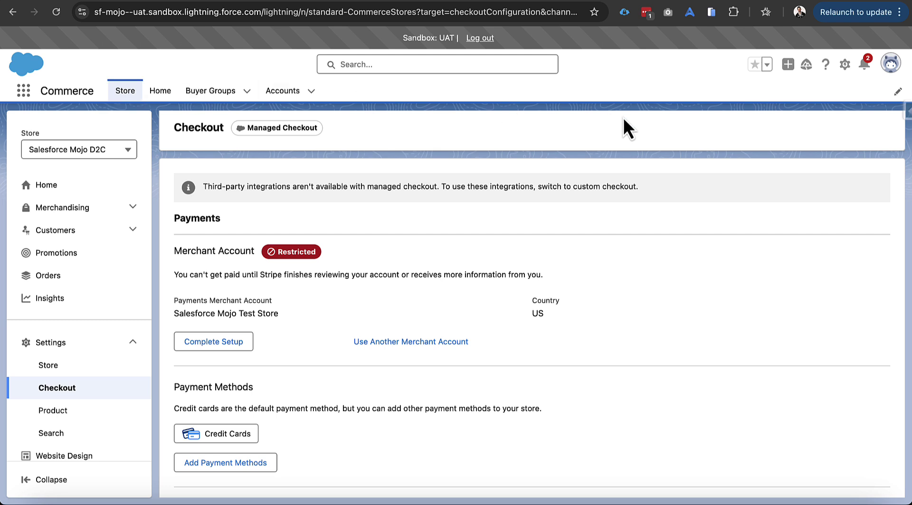
{"action": "left_click", "coordinate": [75, 280]}
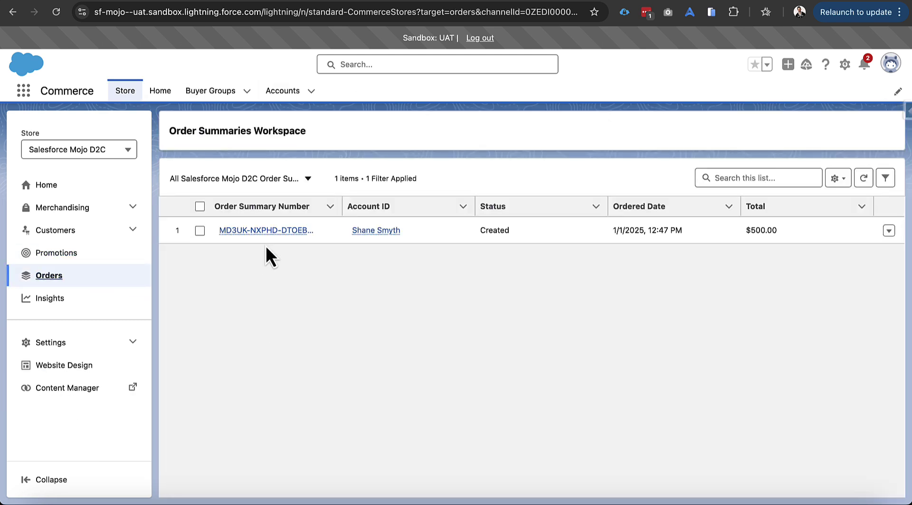
{"action": "left_click", "coordinate": [268, 231]}
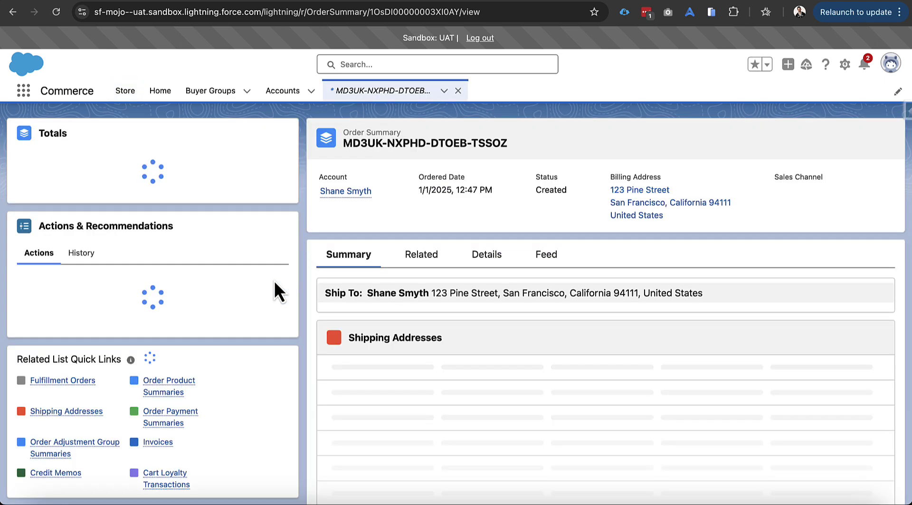
{"action": "scroll", "coordinate": [315, 292], "scroll_direction": "down", "scroll_amount": 3}
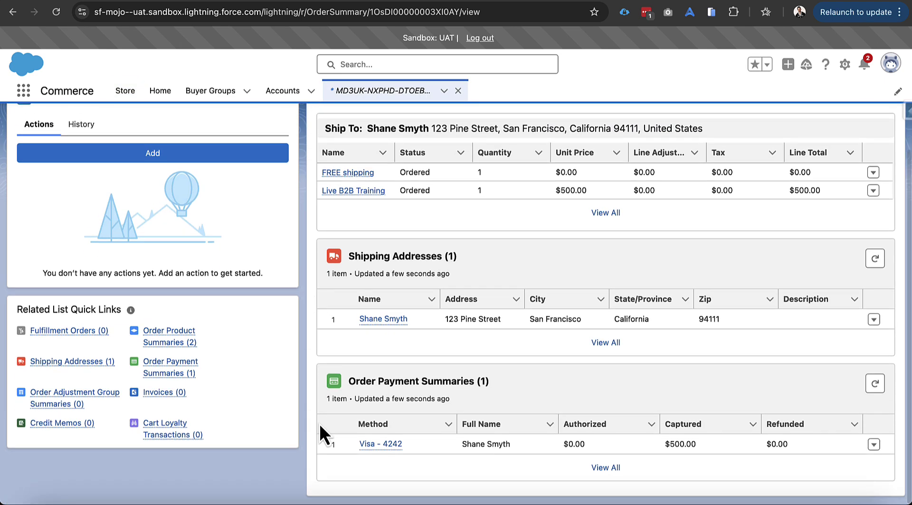
Check the Visa card payment summary's related payments, then close it and return to the order
{"action": "mouse_move", "coordinate": [386, 449]}
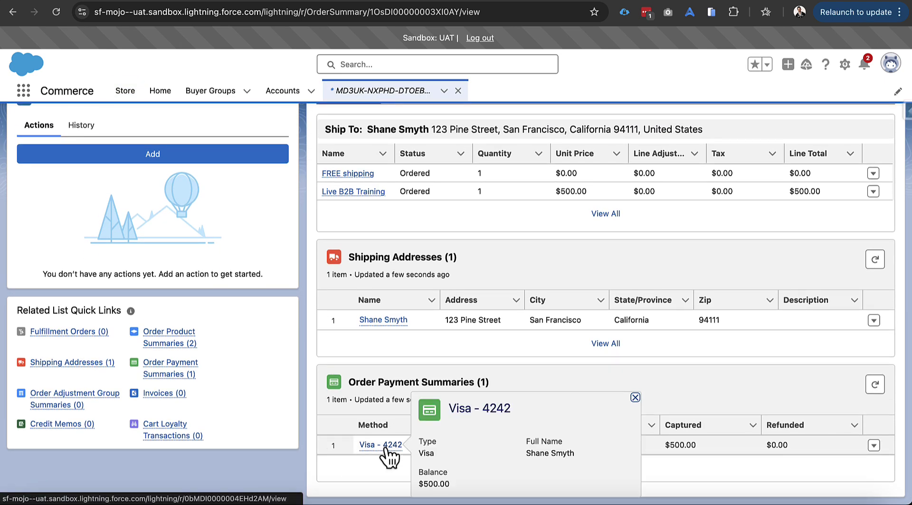
{"action": "left_click", "coordinate": [386, 449]}
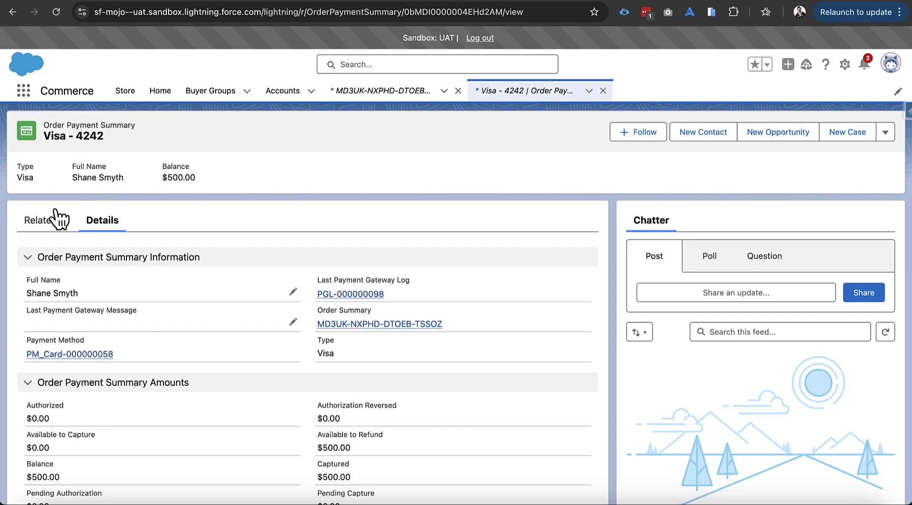
{"action": "left_click", "coordinate": [49, 219]}
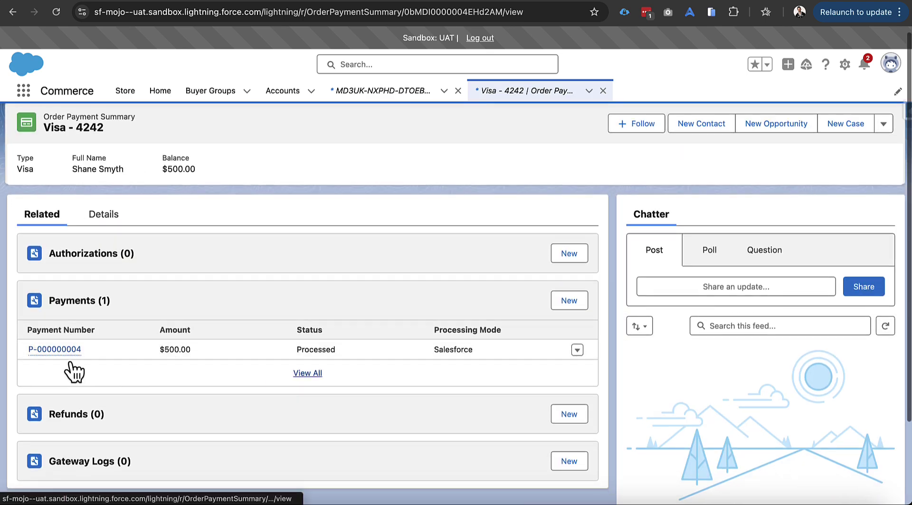
{"action": "left_click", "coordinate": [399, 93]}
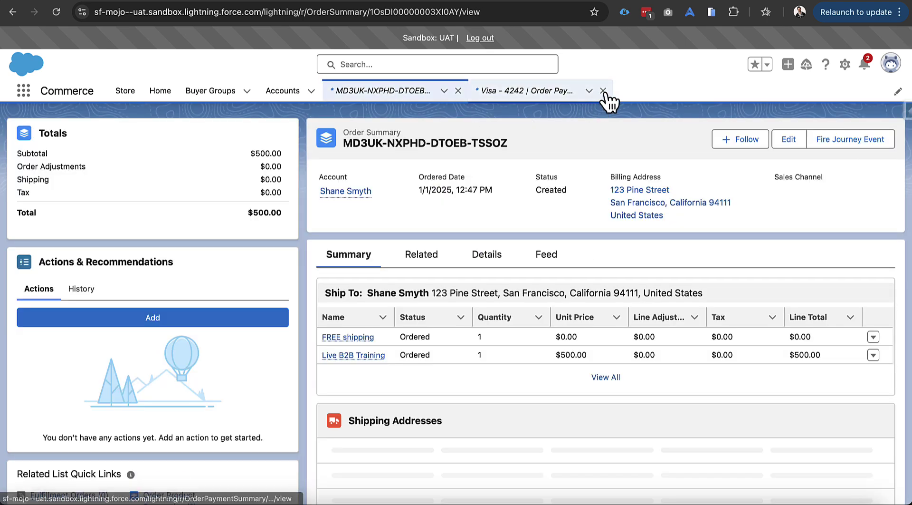
{"action": "left_click", "coordinate": [604, 91]}
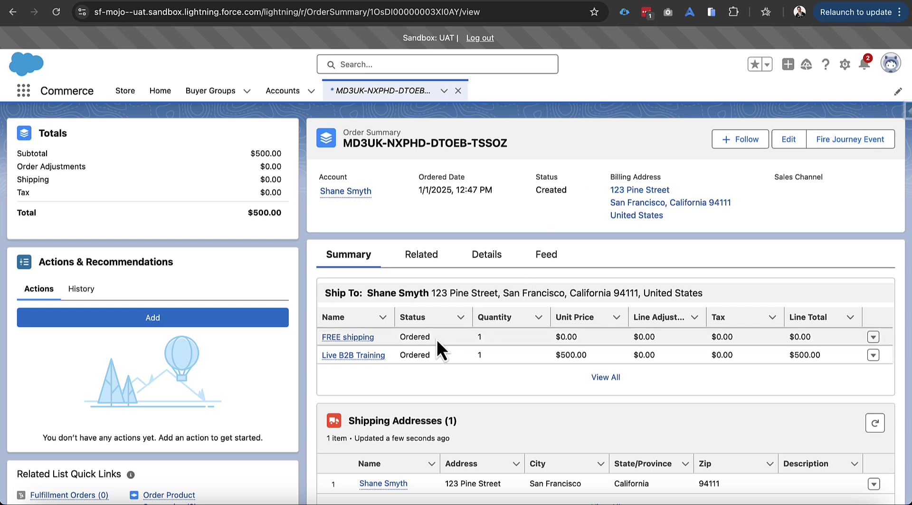